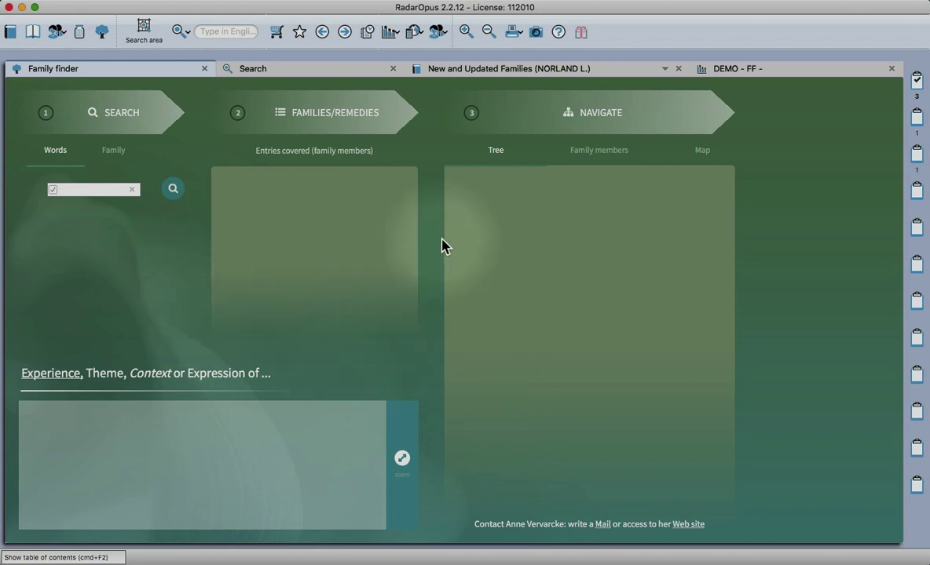
- Open the maps carousel with the Homoeopathic Facial Analysis map in front
{"action": "left_click", "coordinate": [413, 33]}
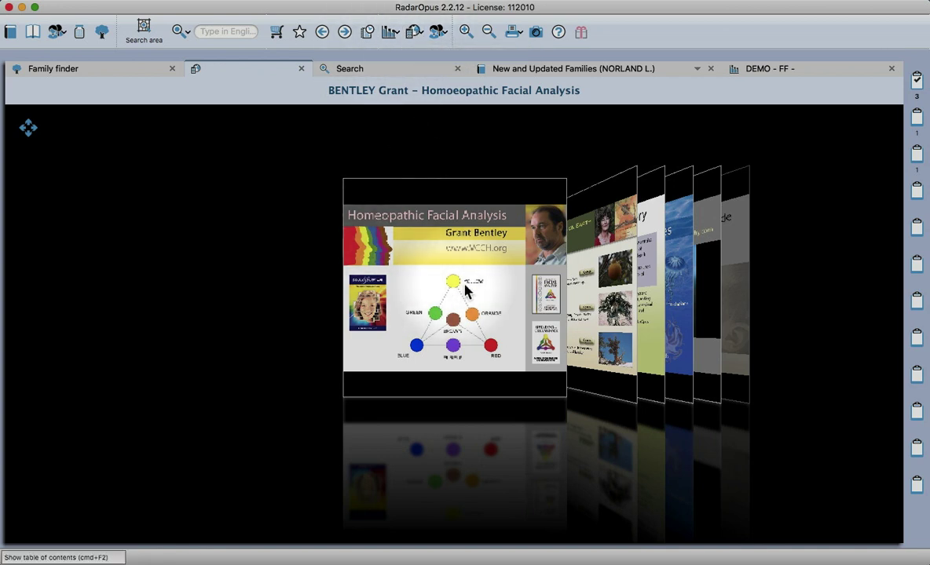
- Open the Facial Analysis map's red colour group page and apply the Cancer (brown) family to the analysis
{"action": "left_click", "coordinate": [448, 344]}
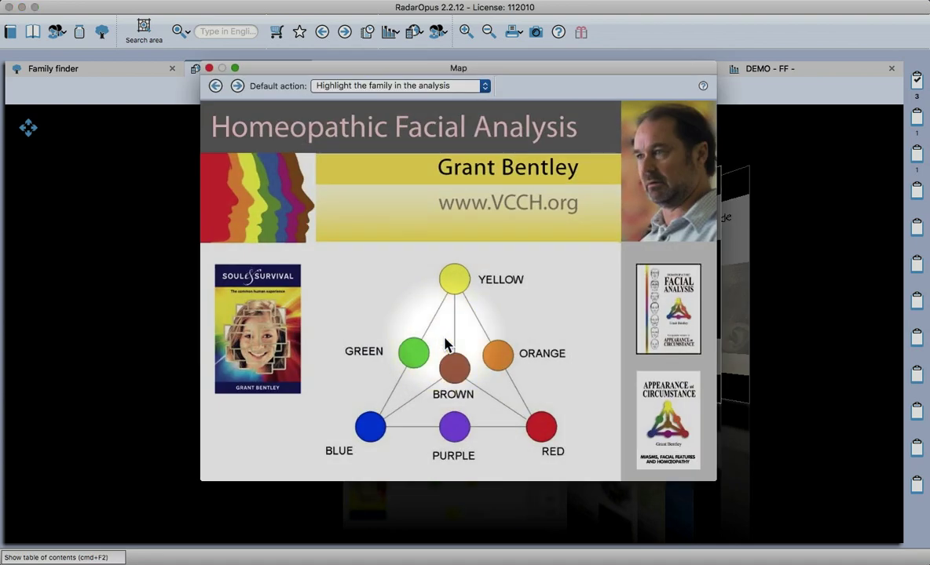
{"action": "left_click", "coordinate": [460, 286]}
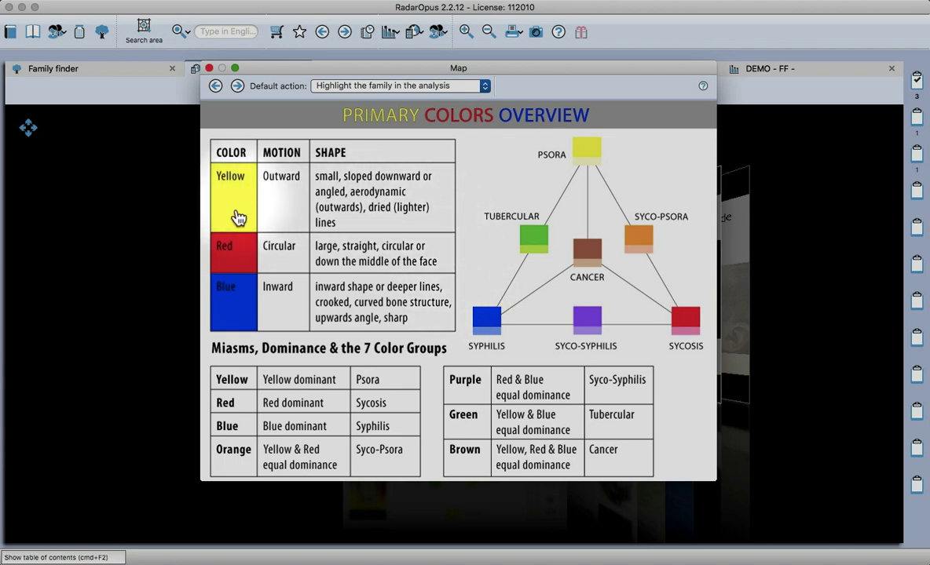
{"action": "left_click", "coordinate": [233, 260]}
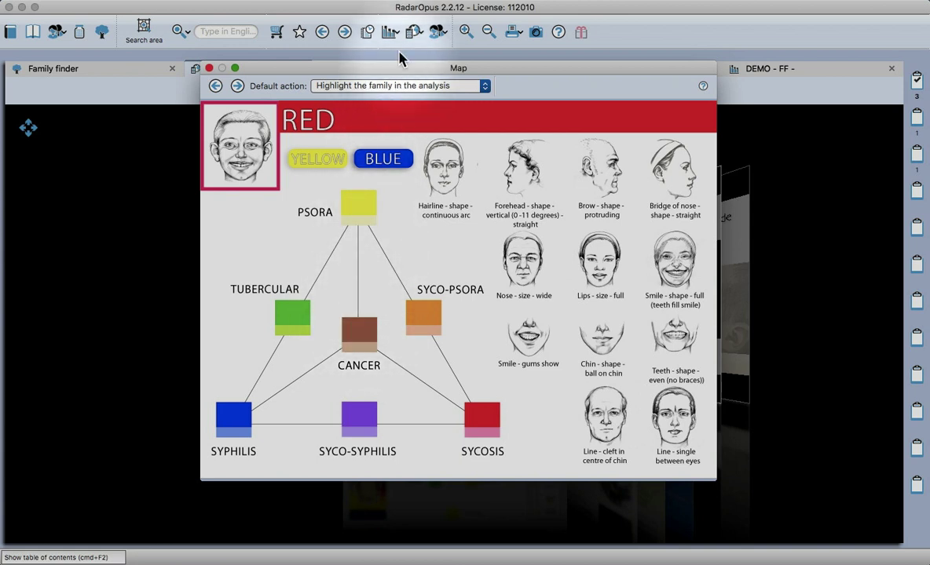
{"action": "left_click", "coordinate": [358, 333]}
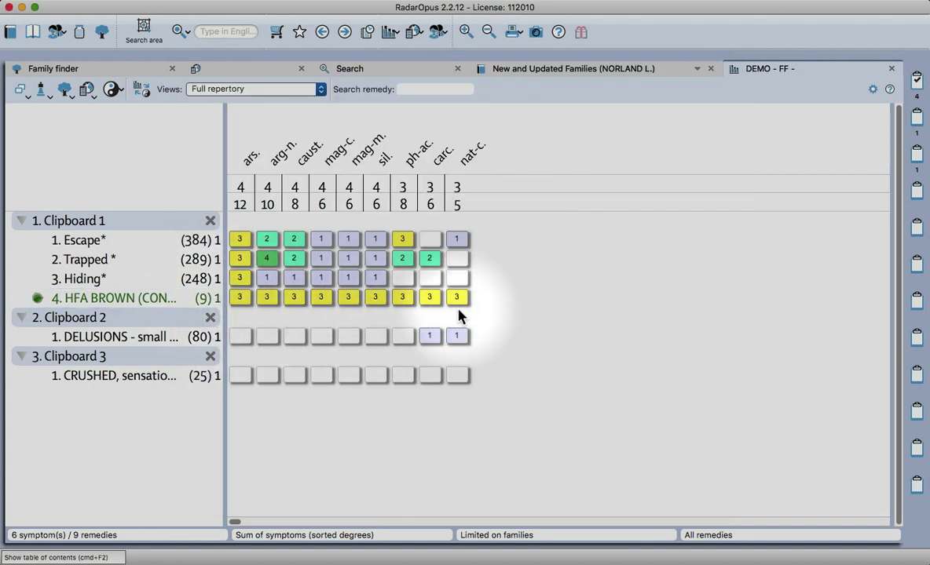
- Widen the symptom list to show full rubric names and undo the HFA BROWN family rubric
{"action": "left_click", "coordinate": [220, 377]}
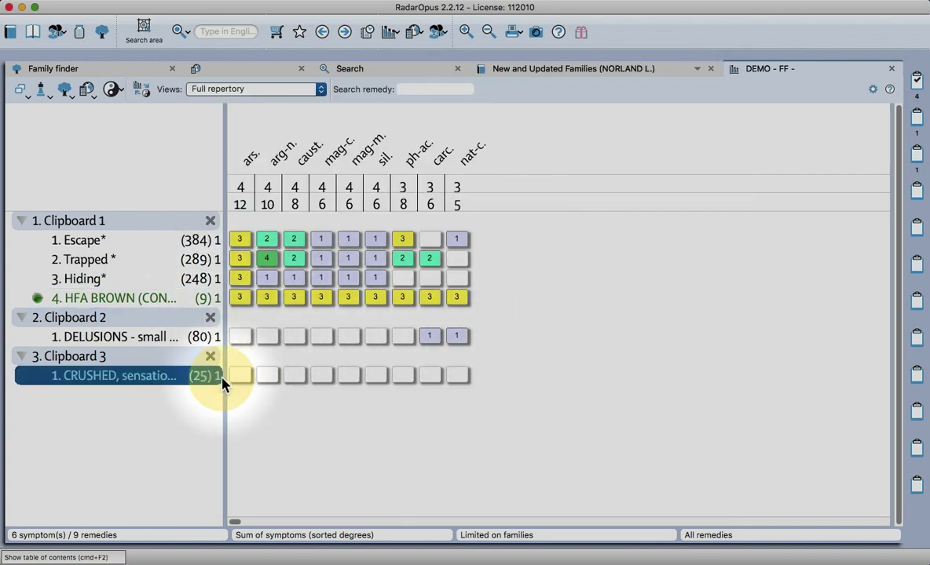
{"action": "left_click_drag", "start_coordinate": [223, 378], "coordinate": [375, 377]}
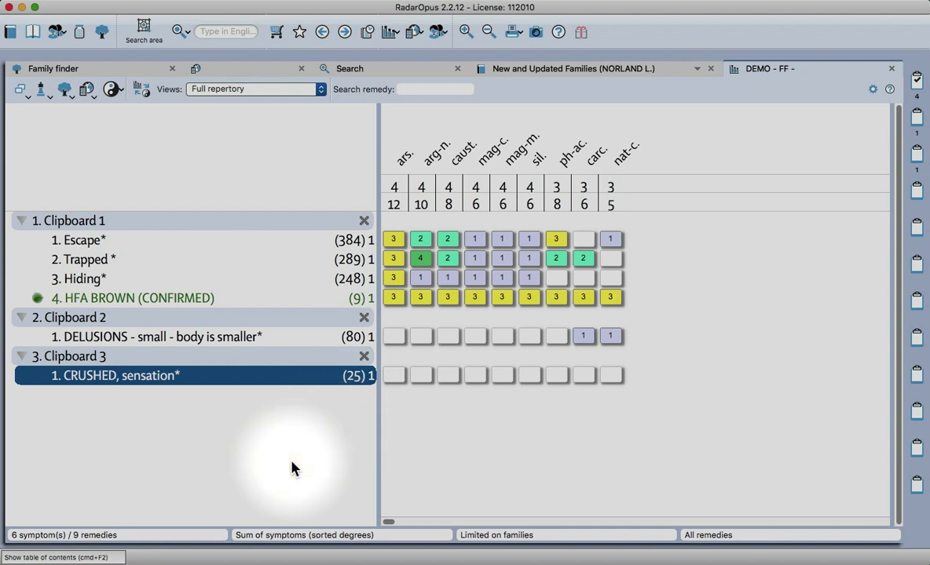
{"action": "key", "text": "super+z"}
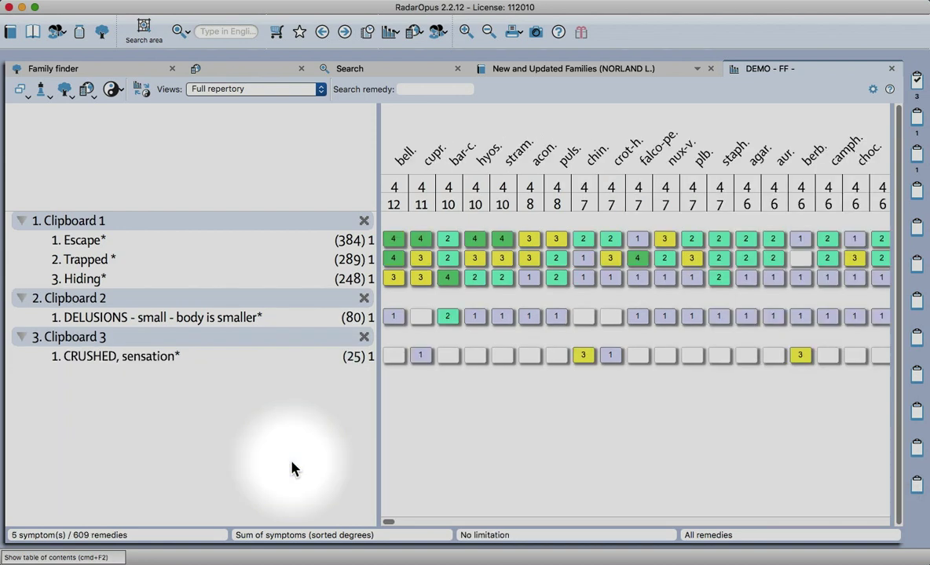
- Bring the Carbon map forward, enlarge it and view its Aliphatic carbon groups chart
{"action": "left_click", "coordinate": [236, 72]}
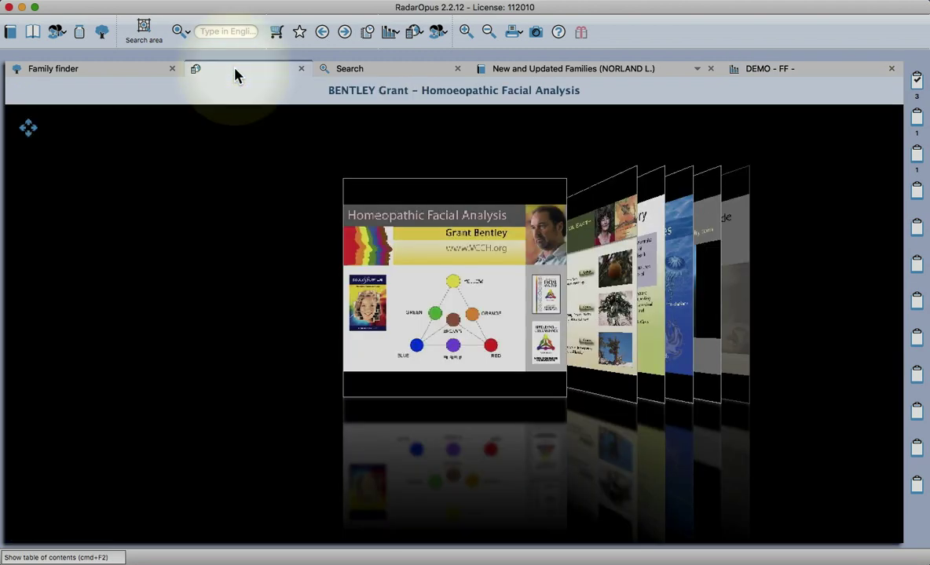
{"action": "key", "text": "Right"}
{"action": "key", "text": "Right"}
{"action": "key", "text": "Right"}
{"action": "key", "text": "Right"}
{"action": "key", "text": "Right"}
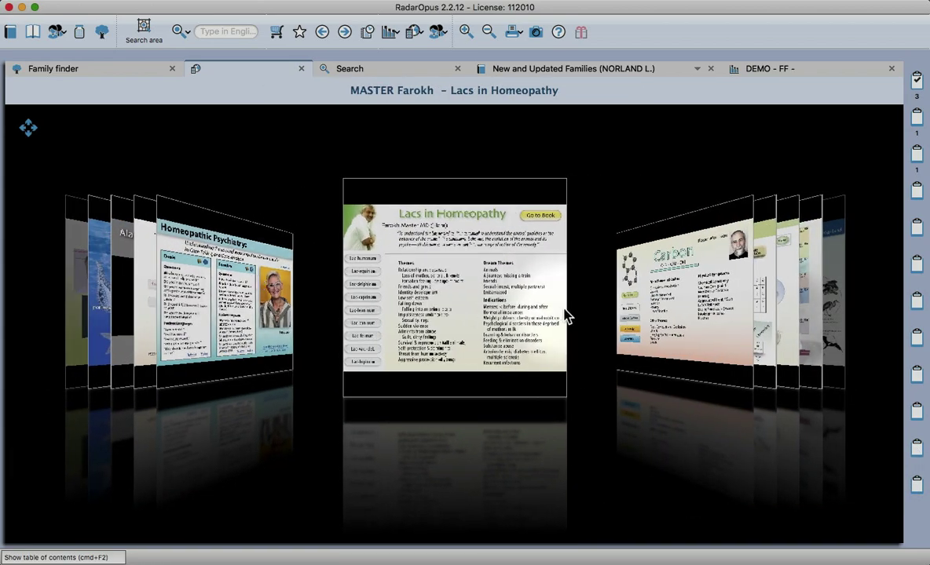
{"action": "left_click", "coordinate": [644, 292]}
{"action": "left_click", "coordinate": [464, 275]}
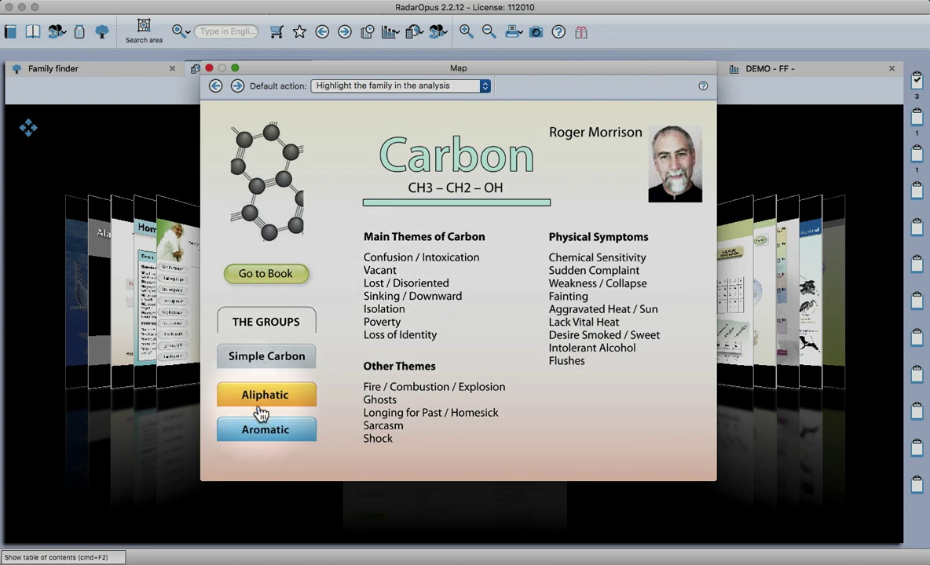
{"action": "left_click", "coordinate": [261, 401]}
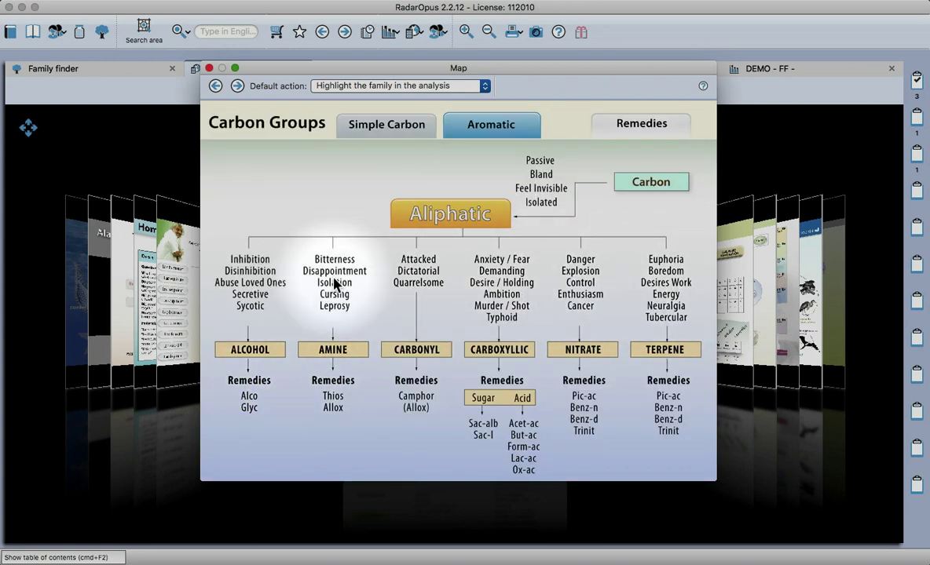
- Close the Carbon map and move the carousel to The Vital Approach map
{"action": "key", "text": "Escape"}
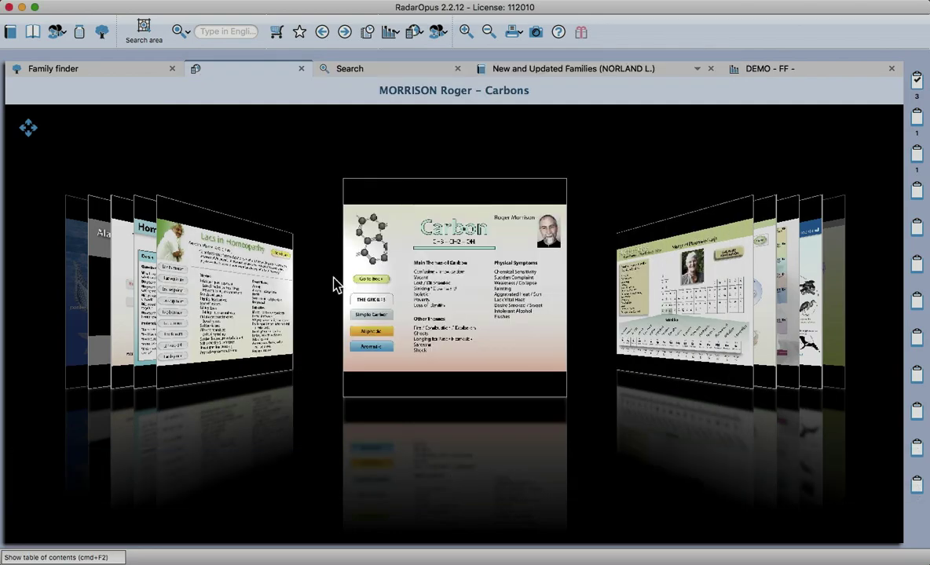
{"action": "scroll", "coordinate": [334, 285], "scroll_direction": "right", "scroll_amount": 4}
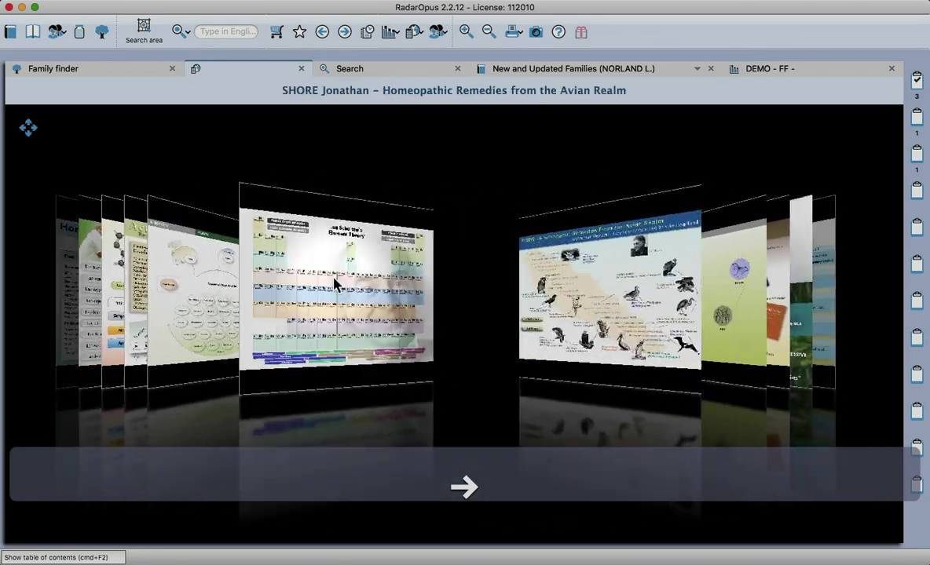
{"action": "scroll", "coordinate": [333, 284], "scroll_direction": "right", "scroll_amount": 2}
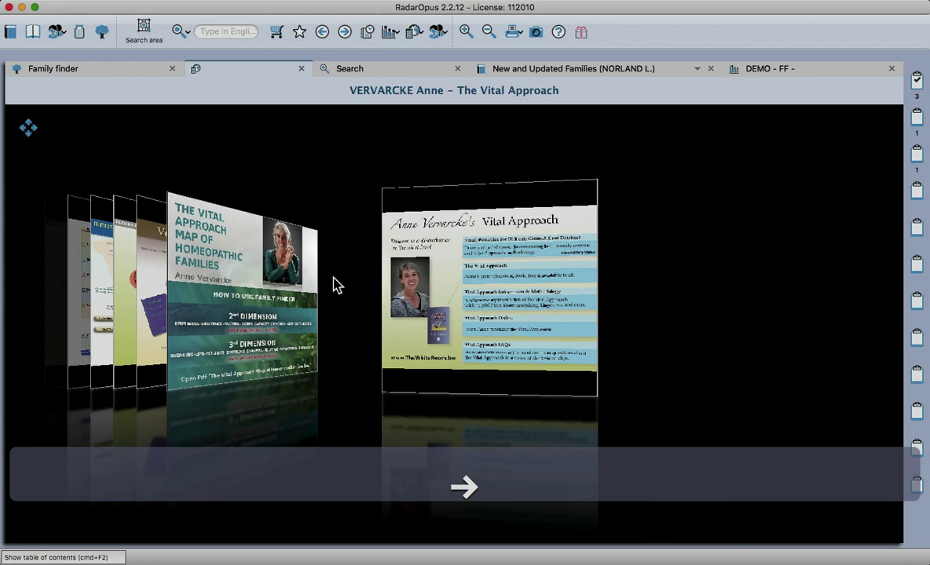
- Page through the Vital Approach map's Methodology, Kingdoms and Animal Subkingdoms pages, then close it
{"action": "key", "text": "Return"}
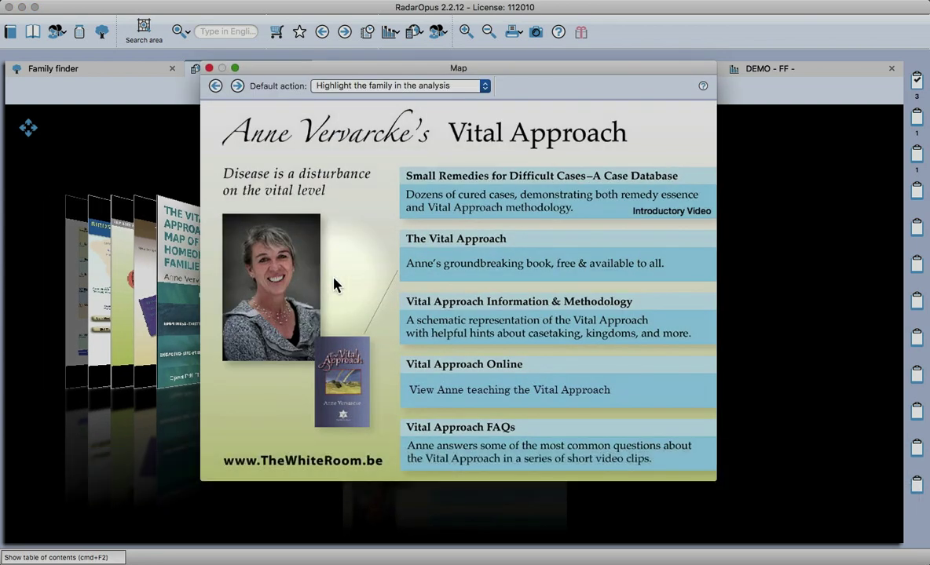
{"action": "left_click", "coordinate": [464, 334]}
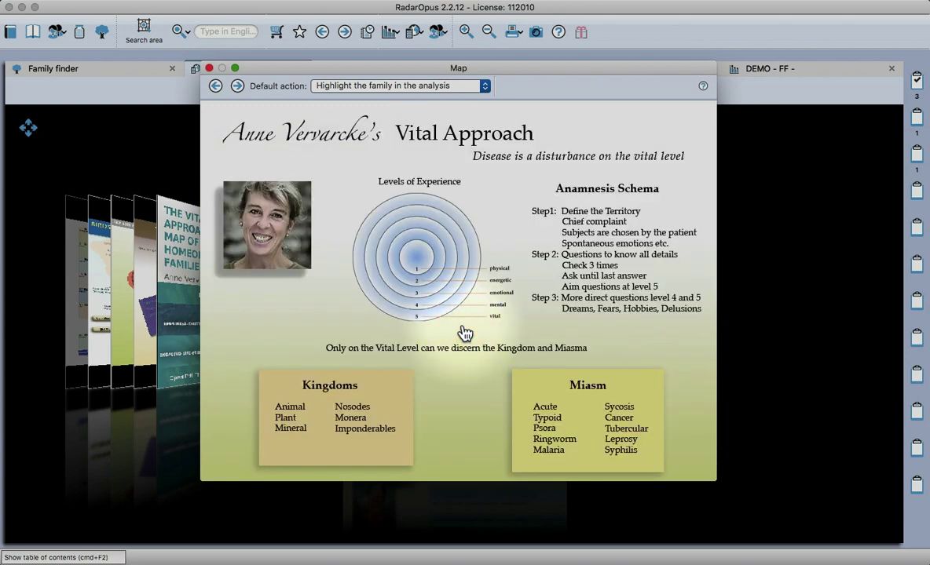
{"action": "left_click", "coordinate": [313, 402]}
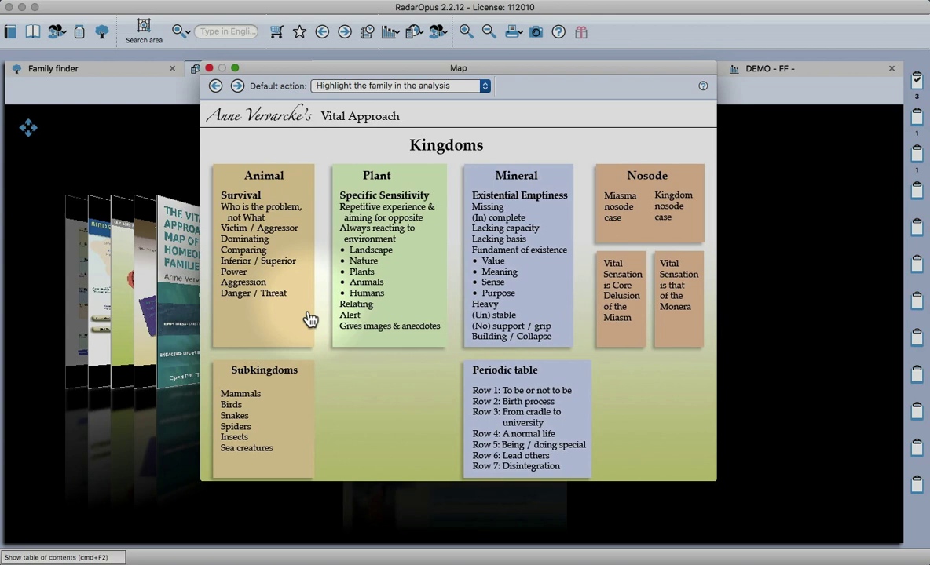
{"action": "left_click", "coordinate": [263, 407]}
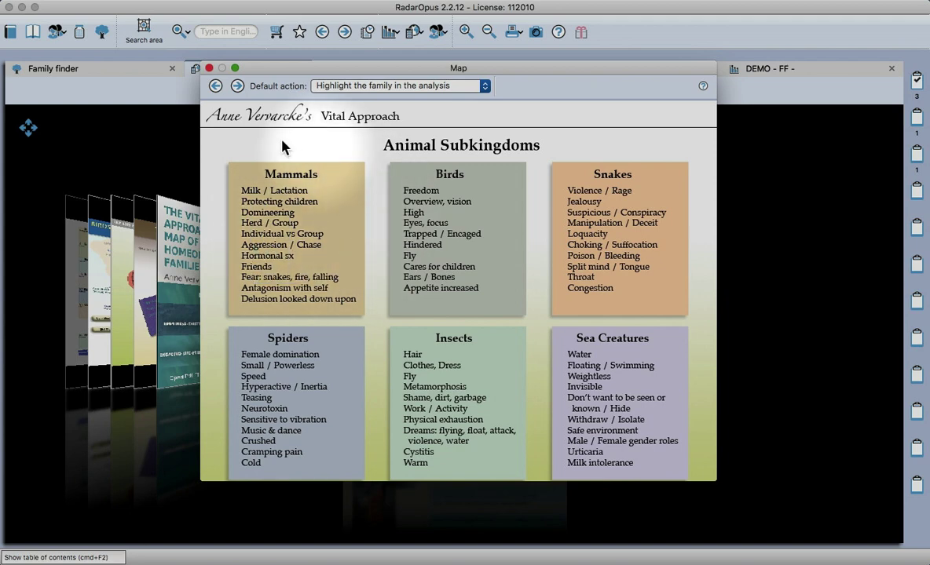
{"action": "left_click", "coordinate": [209, 68]}
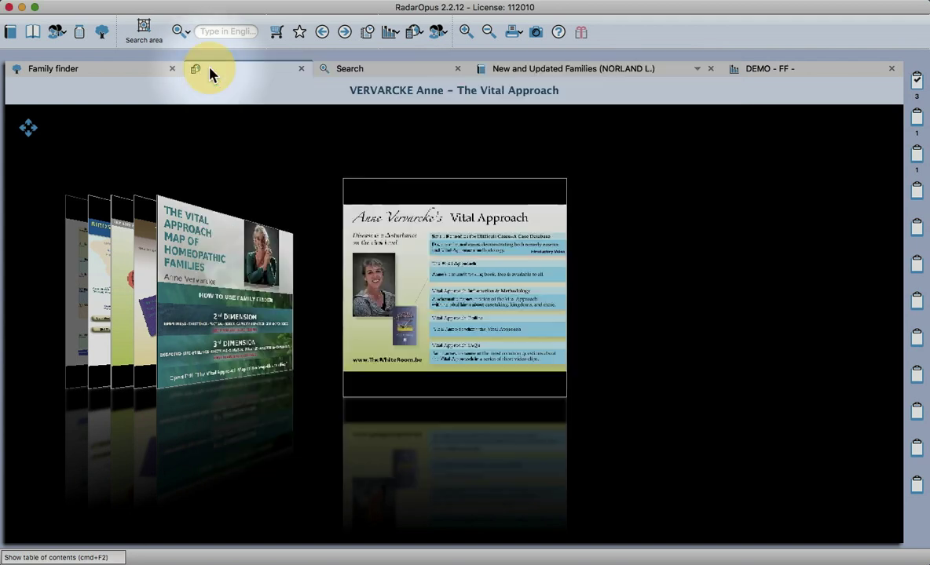
- Reach the Family finder search page via the search types list and the Vital Approach map
{"action": "left_click", "coordinate": [83, 71]}
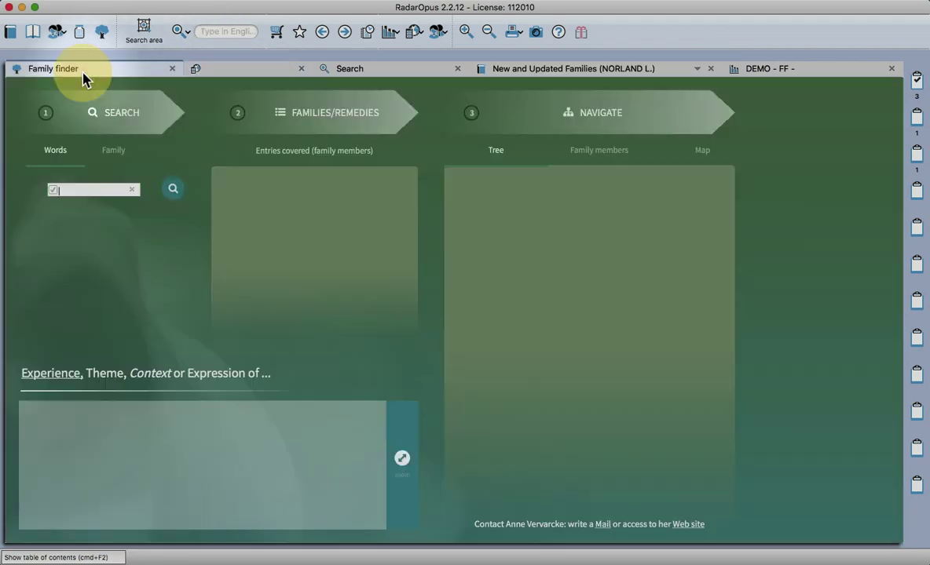
{"action": "left_click", "coordinate": [188, 34]}
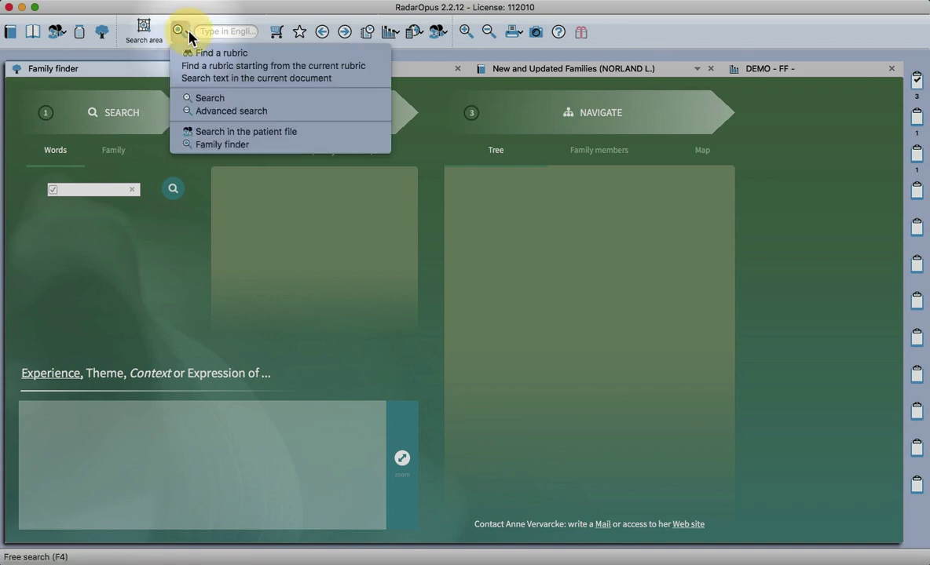
{"action": "left_click", "coordinate": [218, 146]}
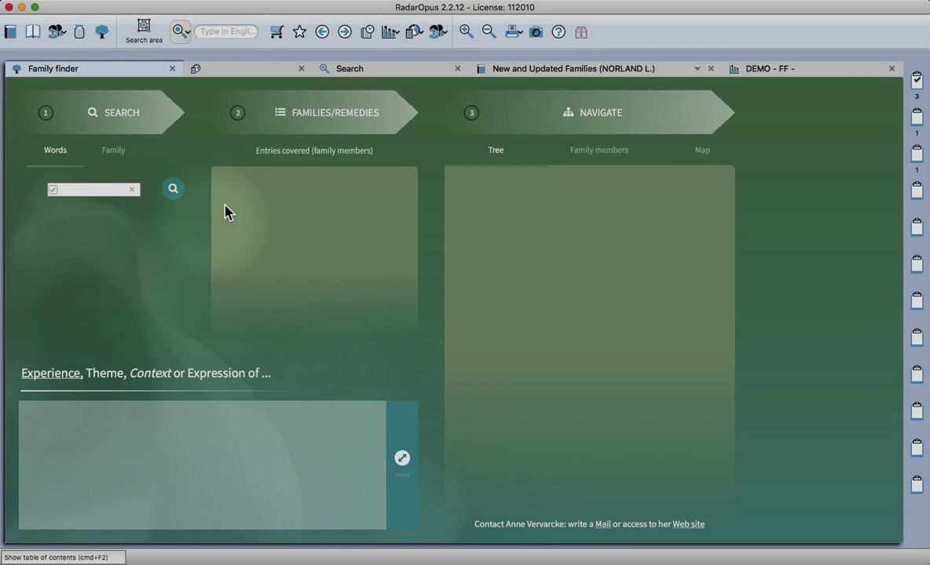
{"action": "left_click", "coordinate": [229, 71]}
{"action": "left_click", "coordinate": [199, 306]}
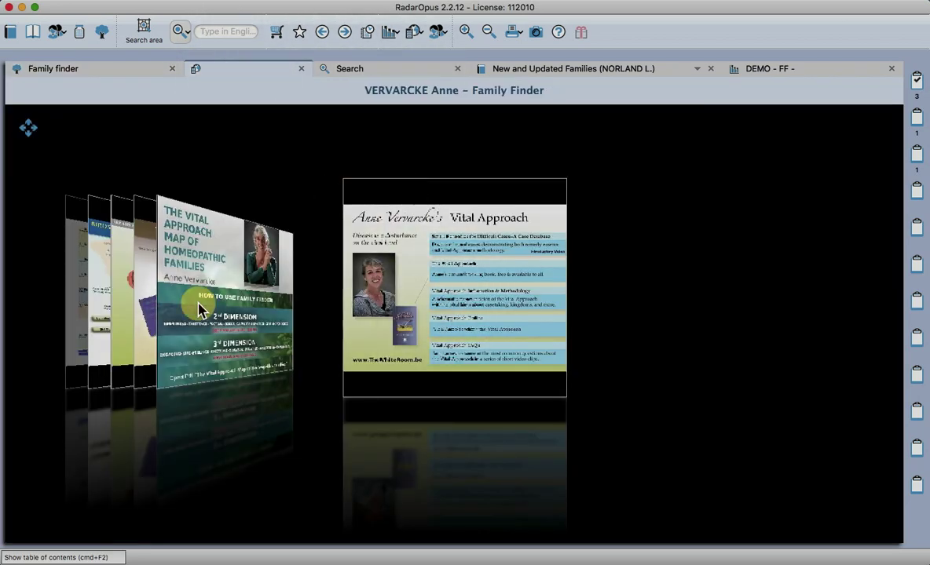
{"action": "left_click", "coordinate": [428, 276]}
{"action": "left_click", "coordinate": [455, 339]}
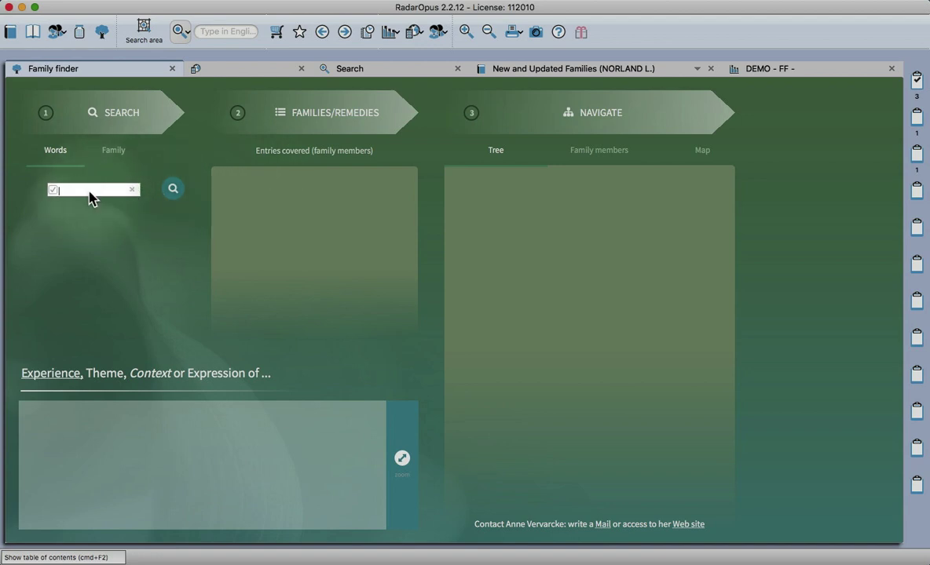
- Search the Family finder for the word 'hidden'
{"action": "type", "text": "hide"}
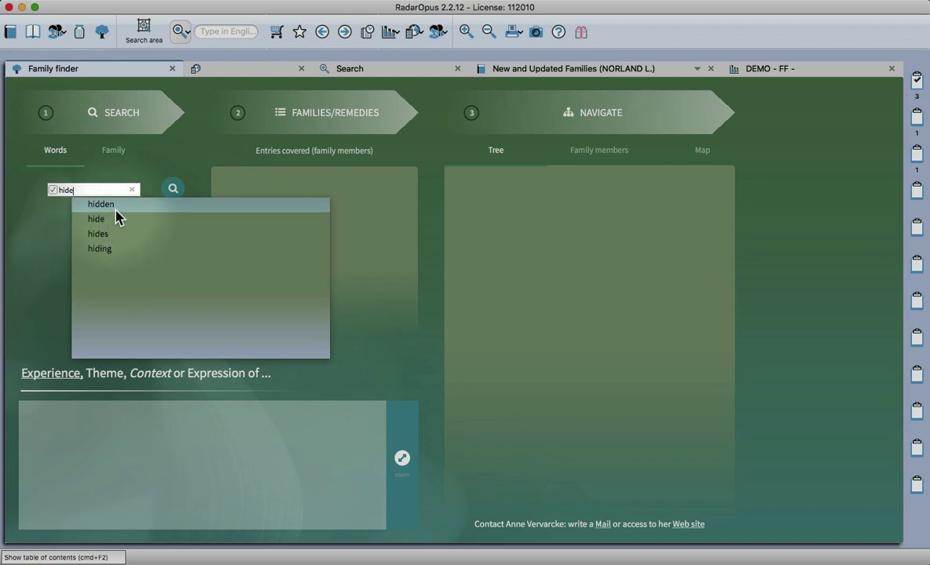
{"action": "key", "text": "Return"}
{"action": "key", "text": "Return"}
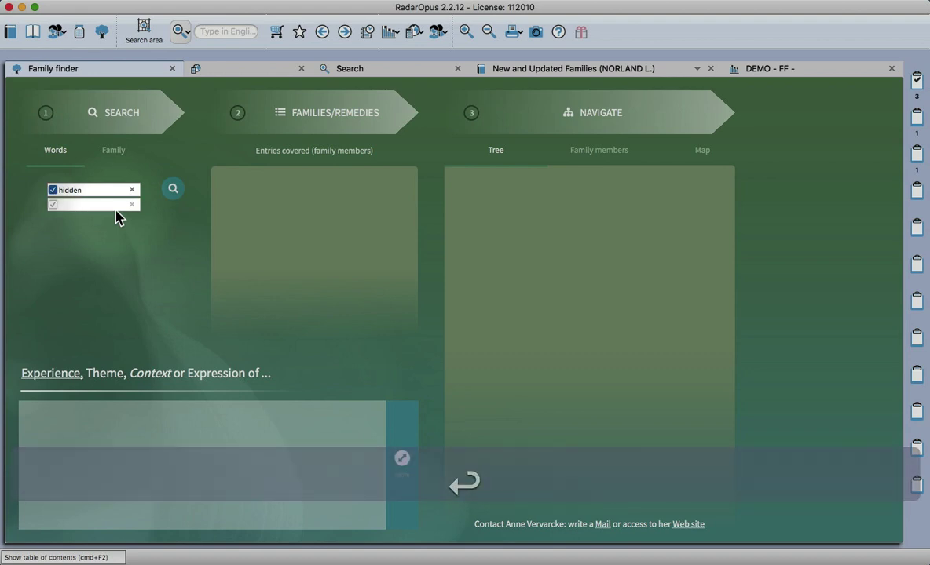
{"action": "key", "text": "Return"}
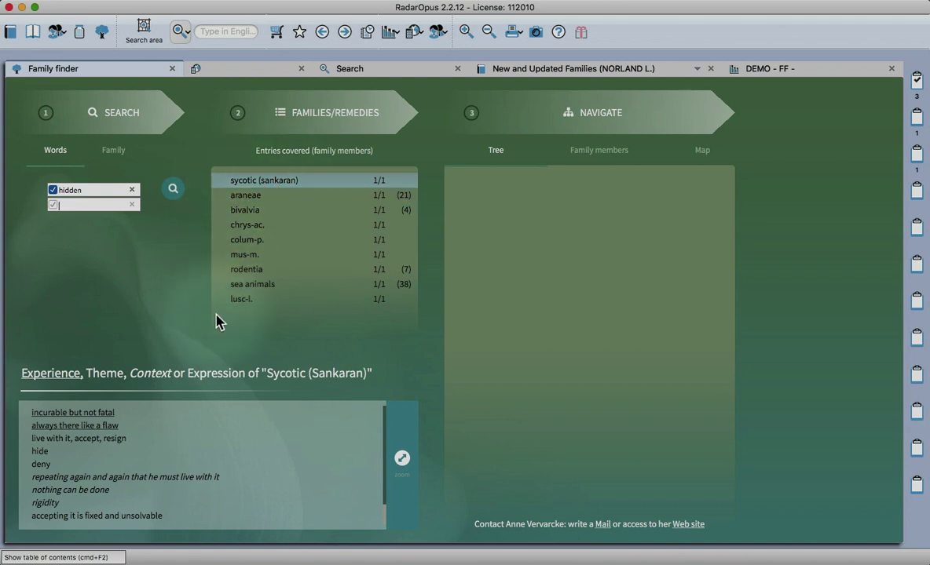
{"action": "left_click", "coordinate": [402, 461]}
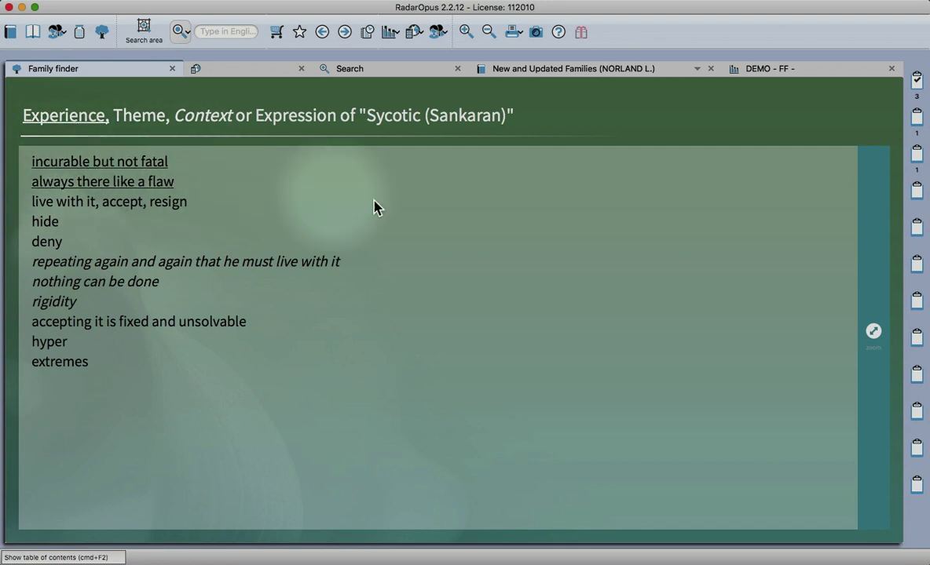
{"action": "left_click", "coordinate": [874, 332]}
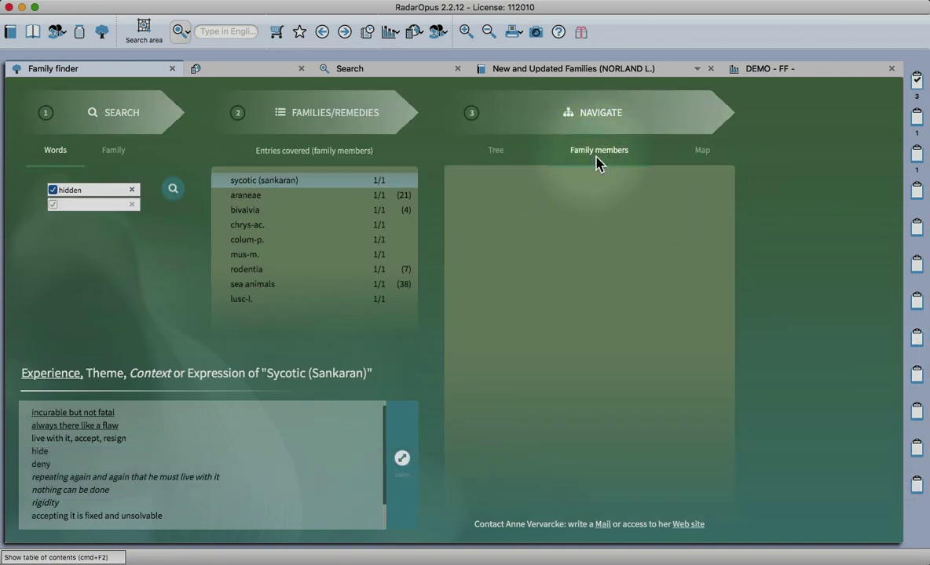
- Show the dimension map and select the Araneae family to see its expressions
{"action": "left_click", "coordinate": [702, 151]}
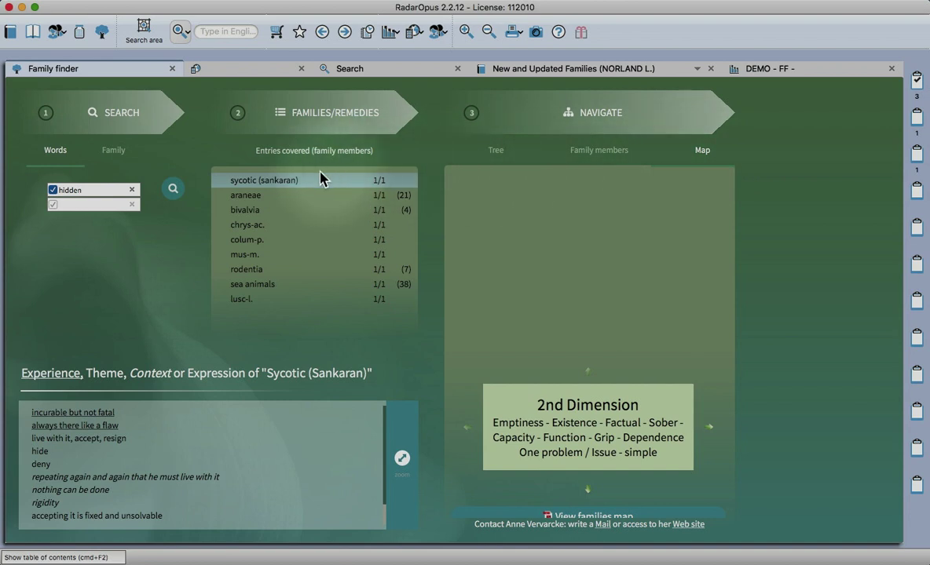
{"action": "left_click", "coordinate": [292, 200]}
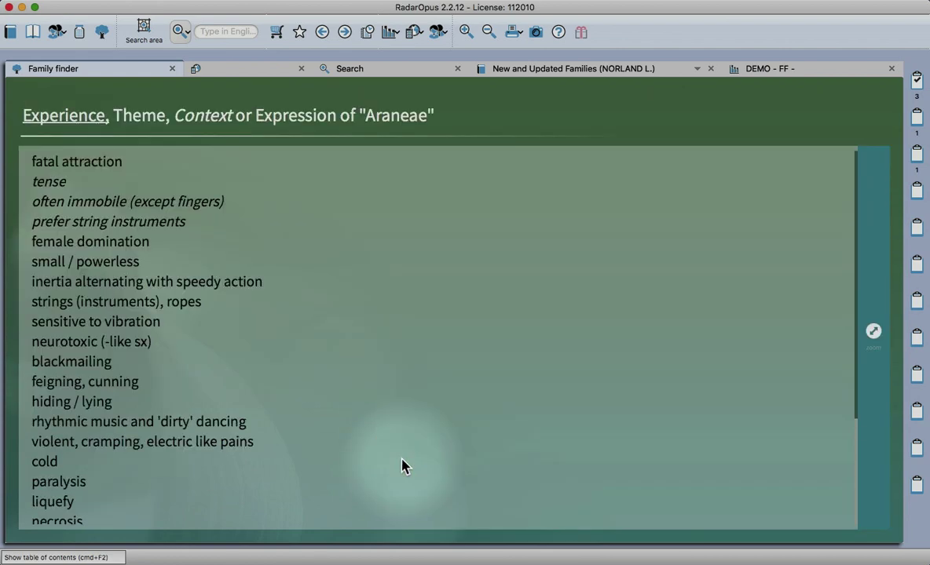
- Scroll down the Araneae expressions to 'necrosis', 'vampires' and 'evil / mal melancholia', then back up
{"action": "scroll", "coordinate": [161, 344], "scroll_direction": "down", "scroll_amount": 3}
{"action": "scroll", "coordinate": [161, 343], "scroll_direction": "down", "scroll_amount": 3}
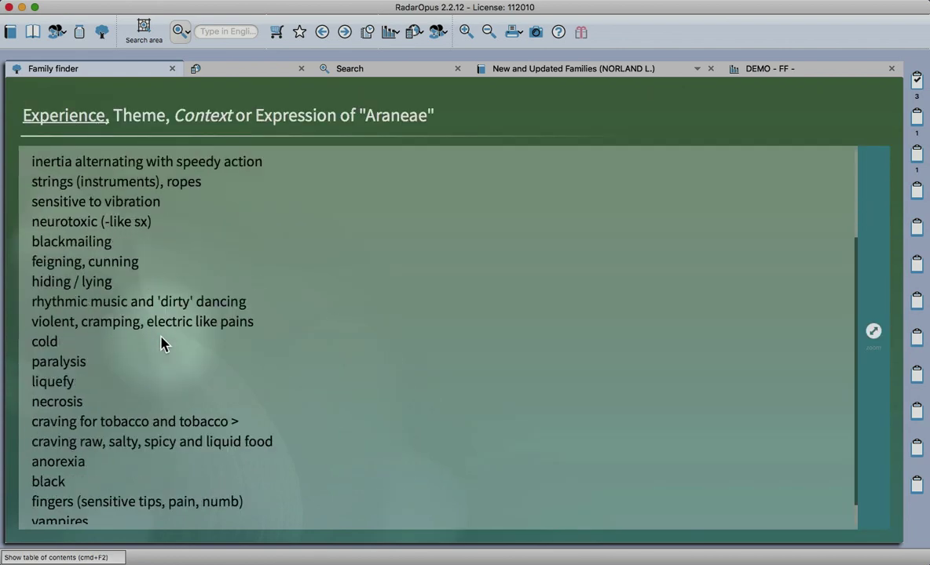
{"action": "scroll", "coordinate": [161, 344], "scroll_direction": "down", "scroll_amount": 2}
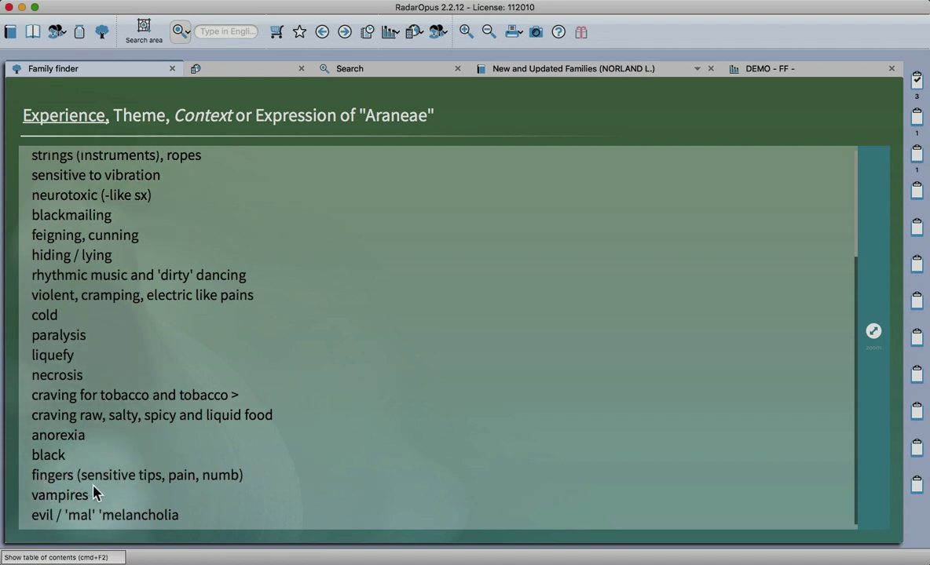
{"action": "scroll", "coordinate": [93, 493], "scroll_direction": "up", "scroll_amount": 3}
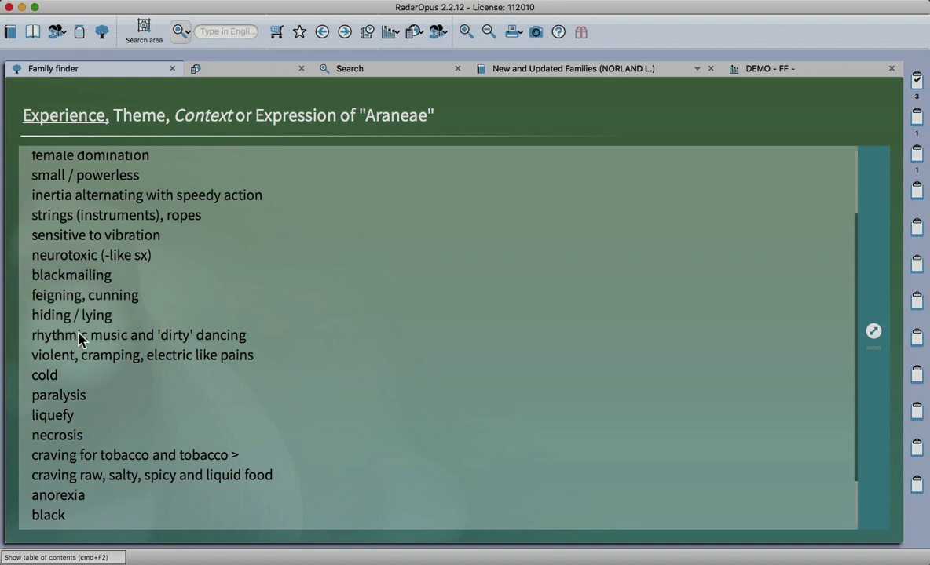
{"action": "scroll", "coordinate": [166, 346], "scroll_direction": "up", "scroll_amount": 3}
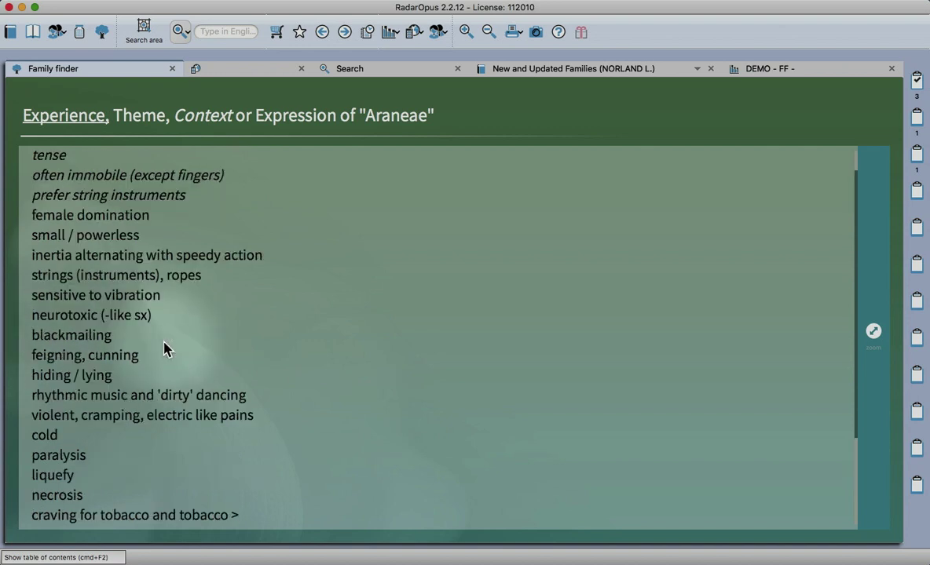
{"action": "scroll", "coordinate": [166, 350], "scroll_direction": "up", "scroll_amount": 1}
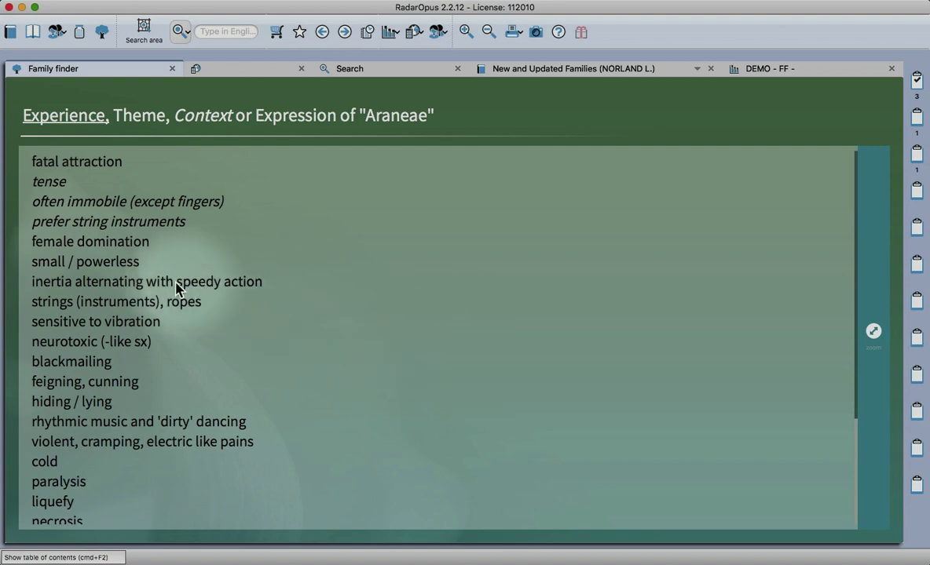
- Select Bivalvia and read its enlarged expression list, like 'isolated and withdrawn', then shrink it
{"action": "left_click", "coordinate": [59, 300]}
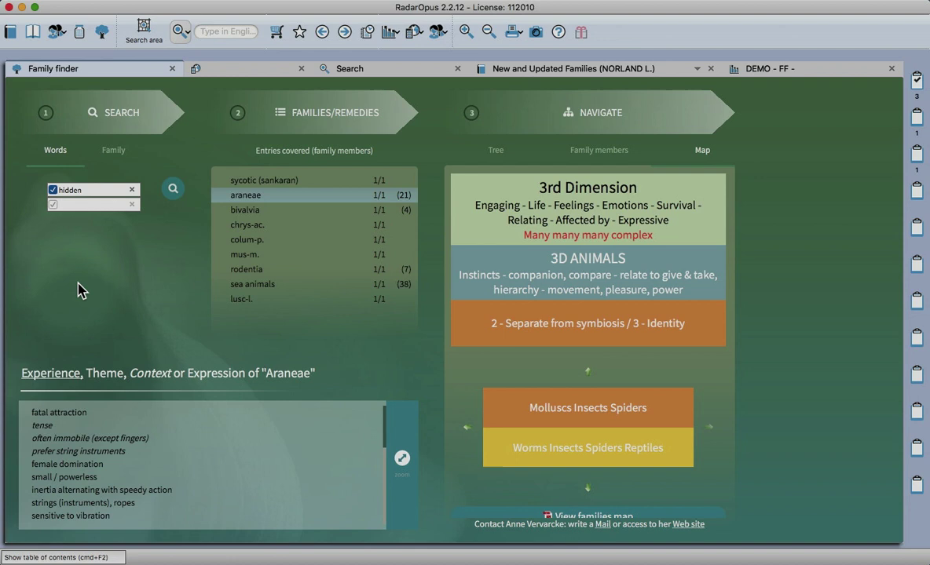
{"action": "left_click", "coordinate": [237, 211]}
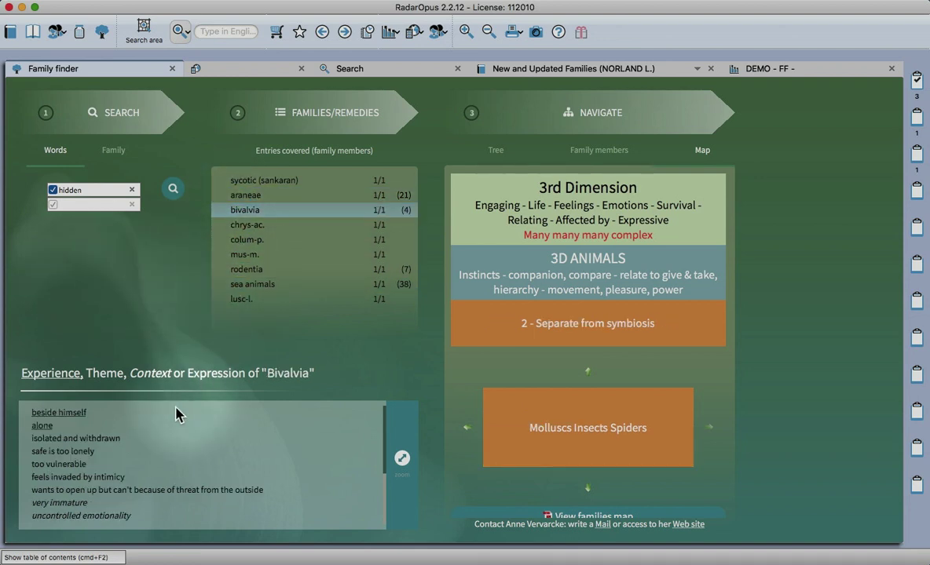
{"action": "left_click", "coordinate": [404, 468]}
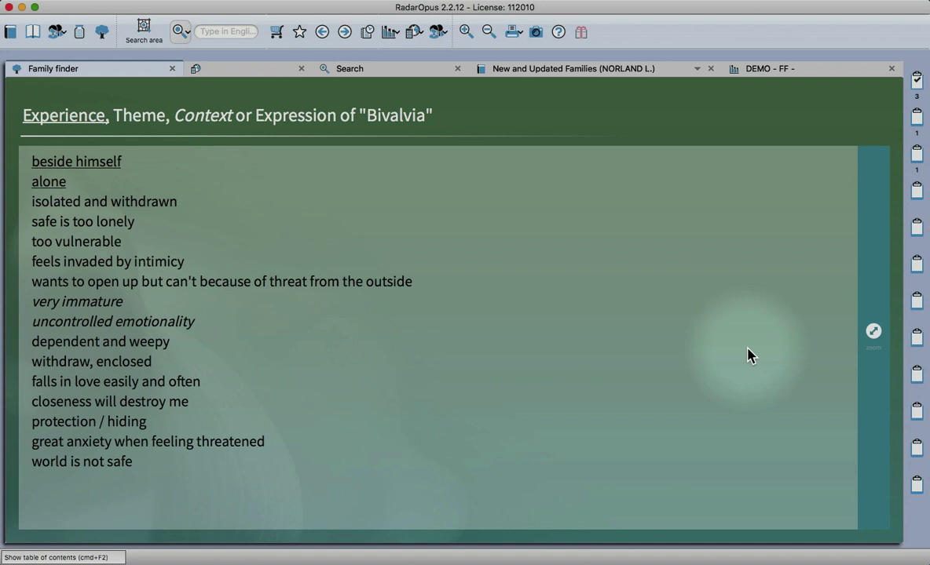
{"action": "key", "text": "Escape"}
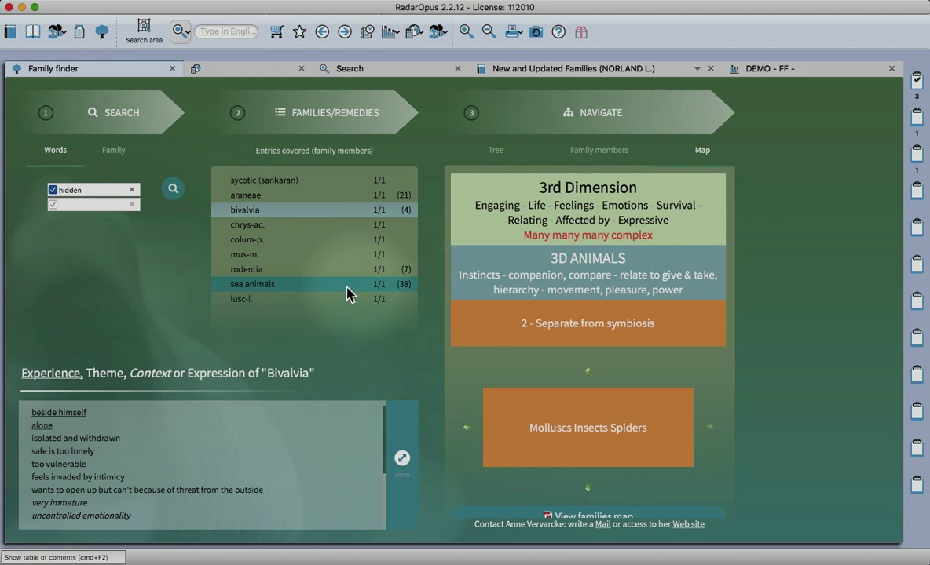
- Select sea animals, browse its member remedies like Gadus morrhua, then view its tree and map
{"action": "left_click", "coordinate": [300, 290]}
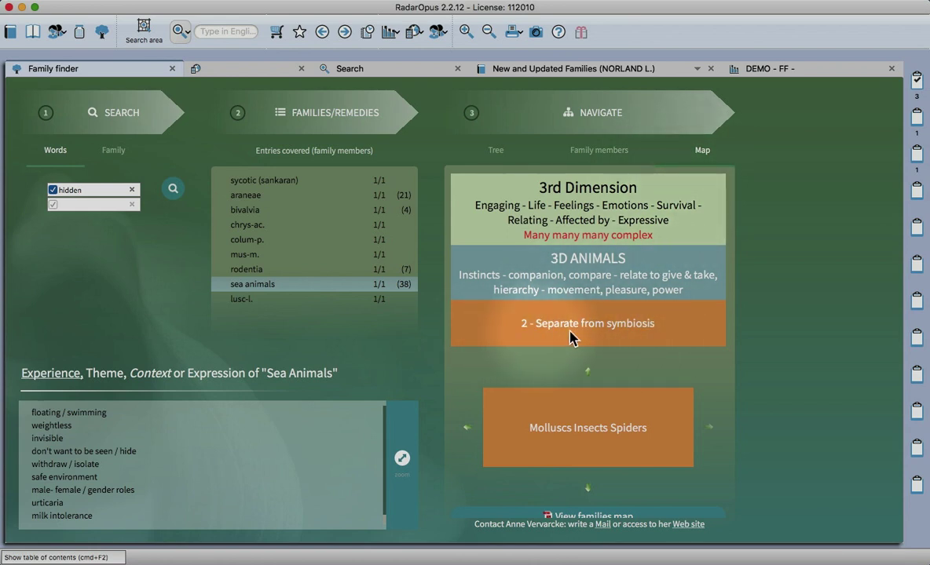
{"action": "left_click", "coordinate": [604, 158]}
{"action": "scroll", "coordinate": [535, 265], "scroll_direction": "down", "scroll_amount": 3}
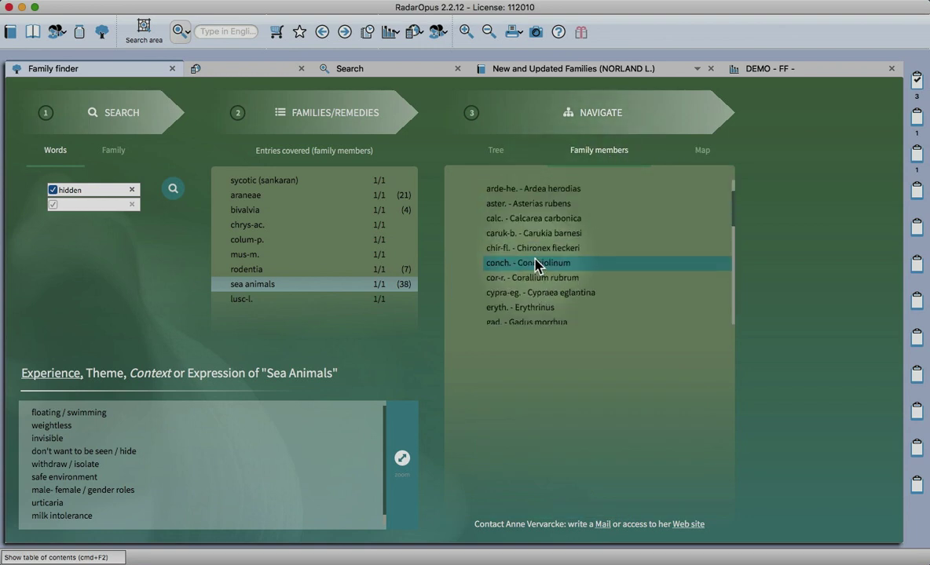
{"action": "scroll", "coordinate": [536, 264], "scroll_direction": "down", "scroll_amount": 3}
{"action": "scroll", "coordinate": [537, 265], "scroll_direction": "up", "scroll_amount": 1}
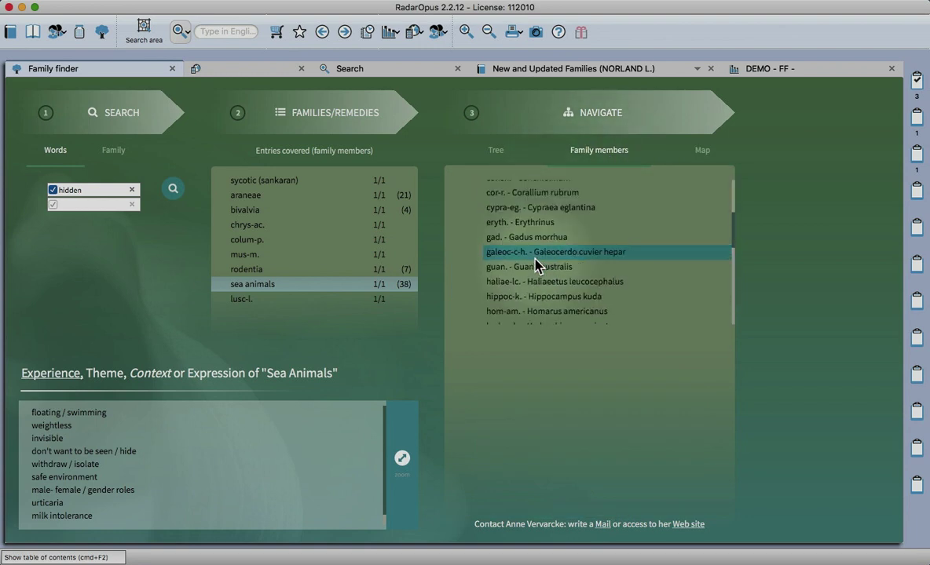
{"action": "left_click", "coordinate": [538, 245]}
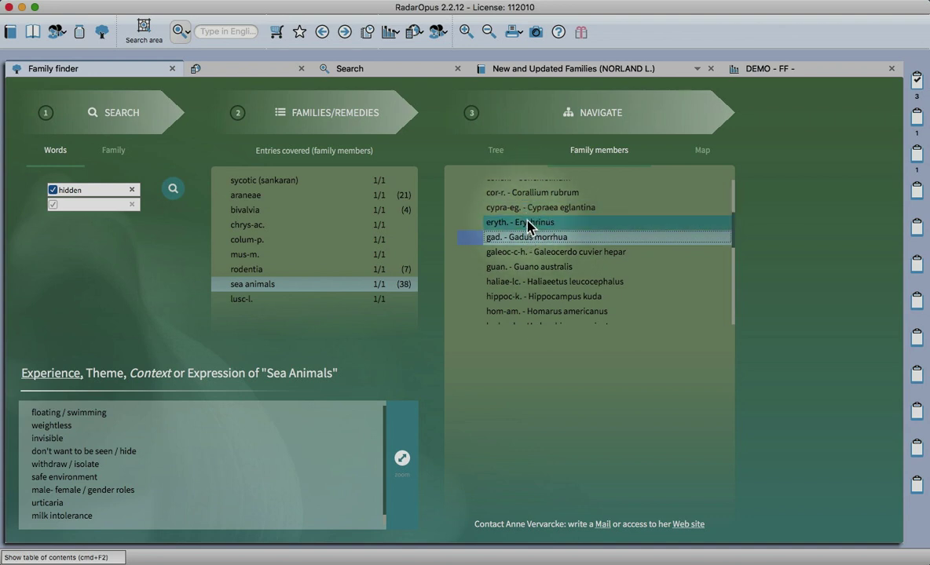
{"action": "scroll", "coordinate": [534, 206], "scroll_direction": "up", "scroll_amount": 3}
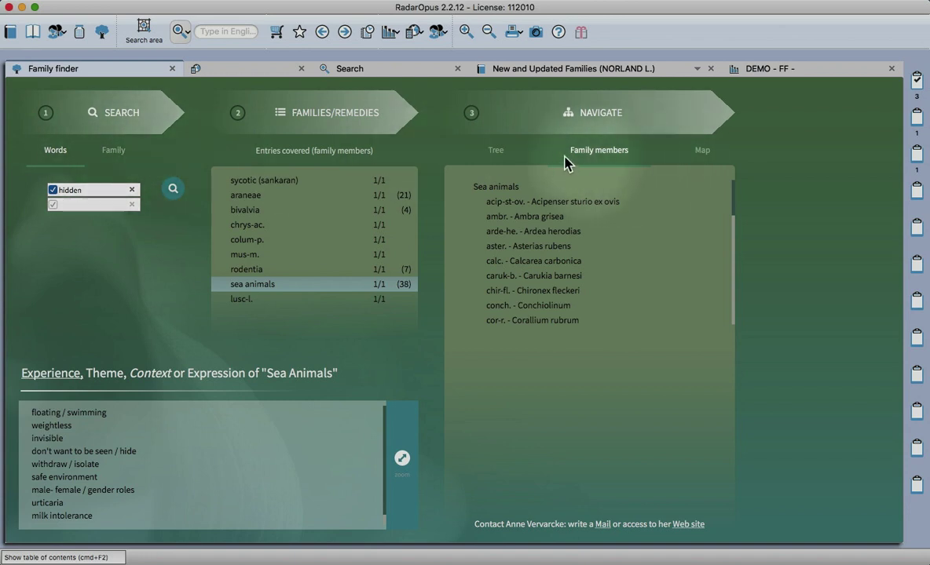
{"action": "left_click", "coordinate": [498, 154]}
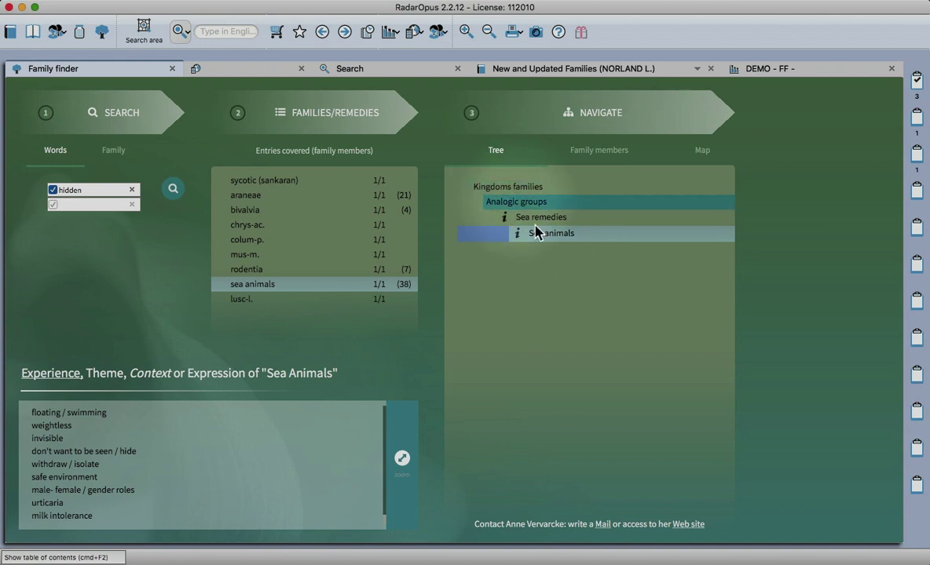
{"action": "left_click", "coordinate": [705, 151]}
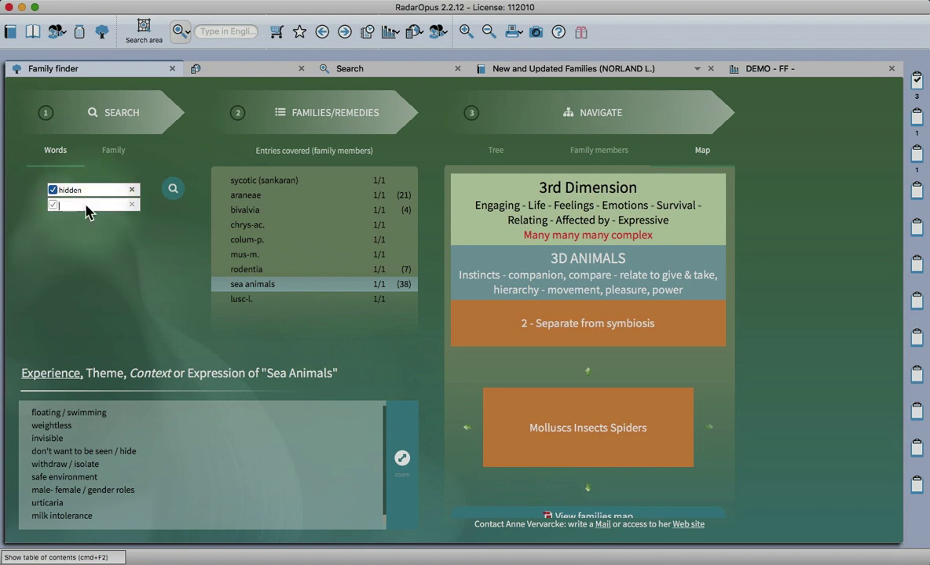
- Add 'trap' as a second search word, then browse the sycotic, araneae, lusc-l. and aves families
{"action": "type", "text": "tr"}
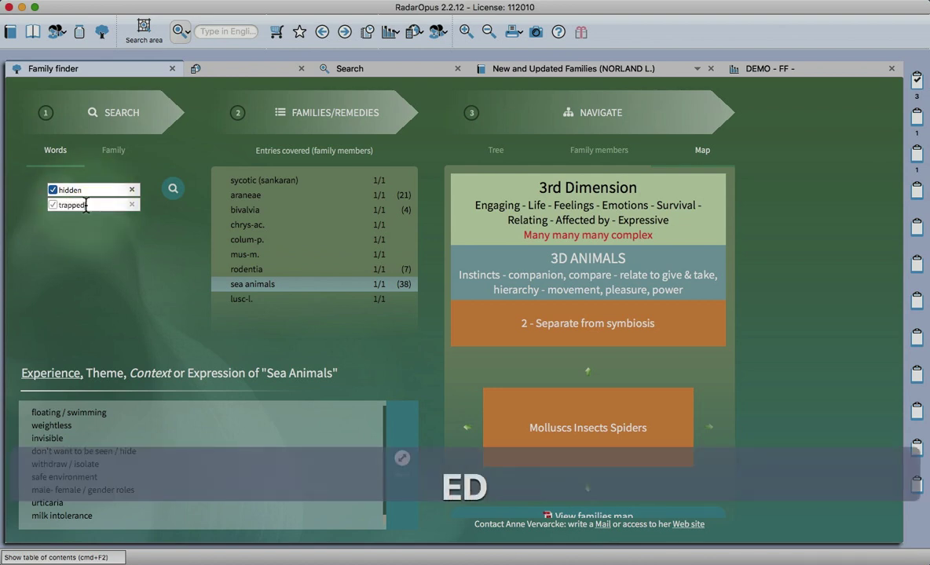
{"action": "type", "text": "apped"}
{"action": "key", "text": "Return"}
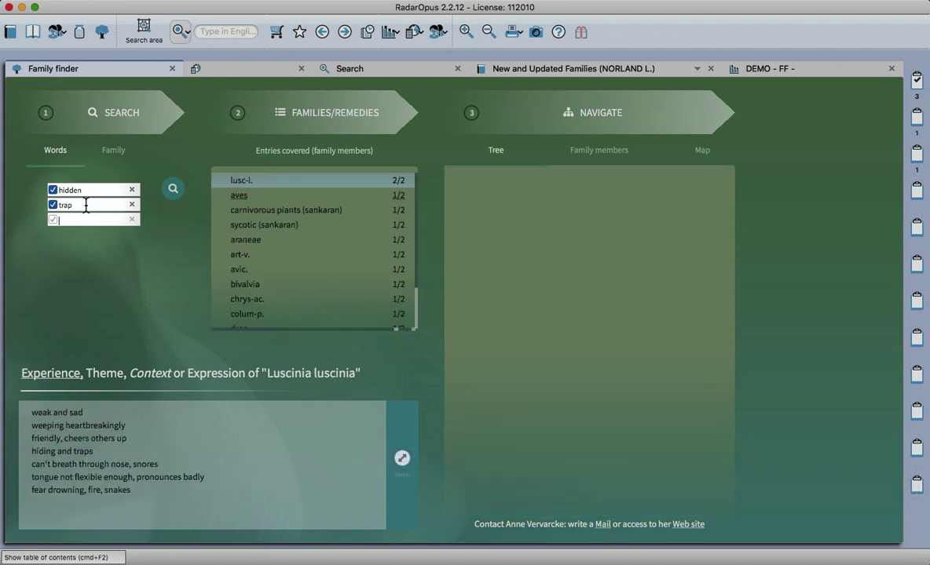
{"action": "left_click", "coordinate": [251, 230]}
{"action": "left_click", "coordinate": [274, 247]}
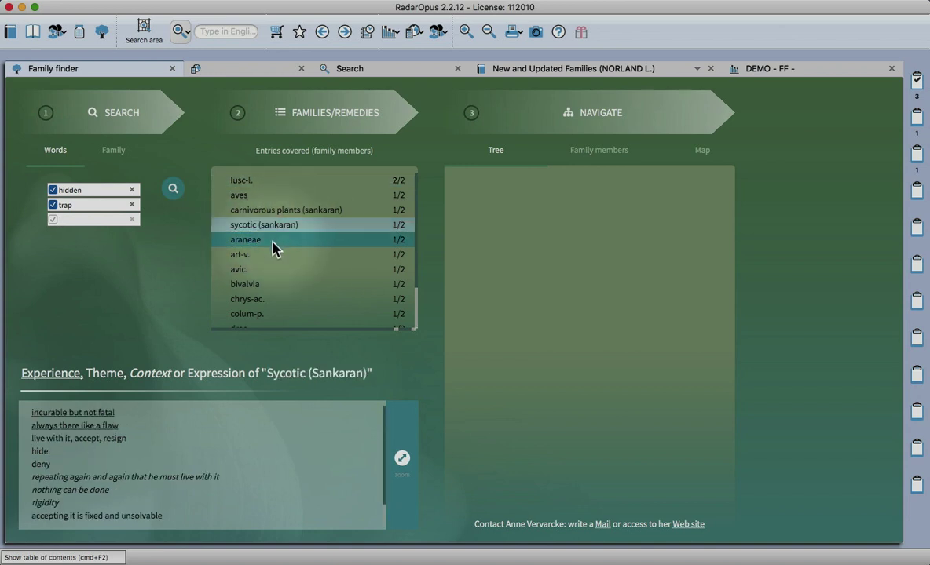
{"action": "left_click", "coordinate": [259, 182]}
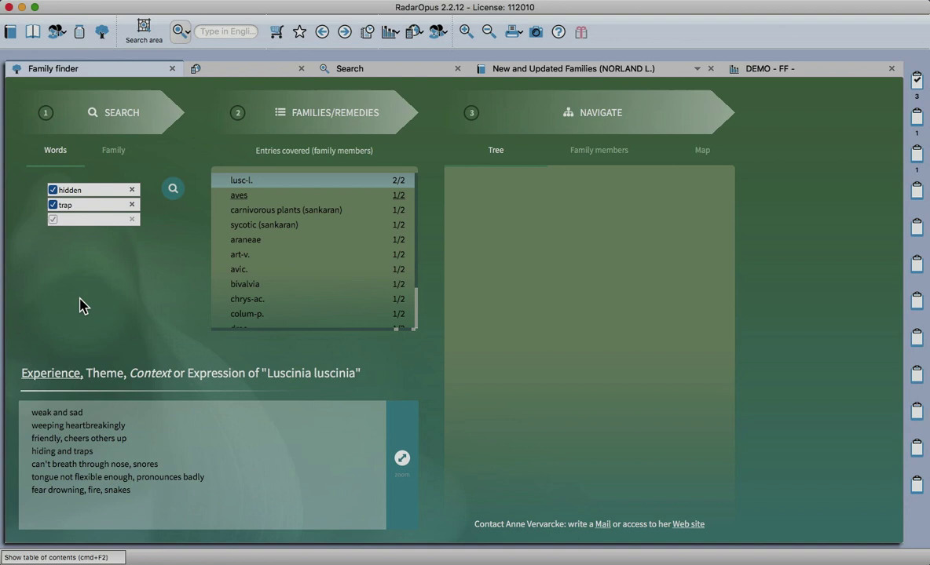
{"action": "left_click", "coordinate": [246, 201]}
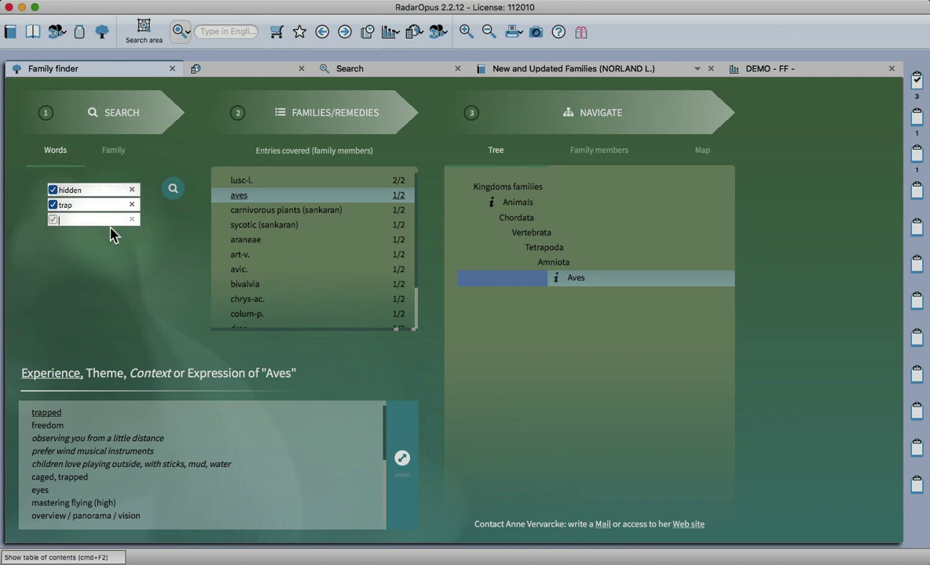
- Add 'escape' as a third search word, rerun the search and view the solanaceae family
{"action": "type", "text": "escape"}
{"action": "key", "text": "Return"}
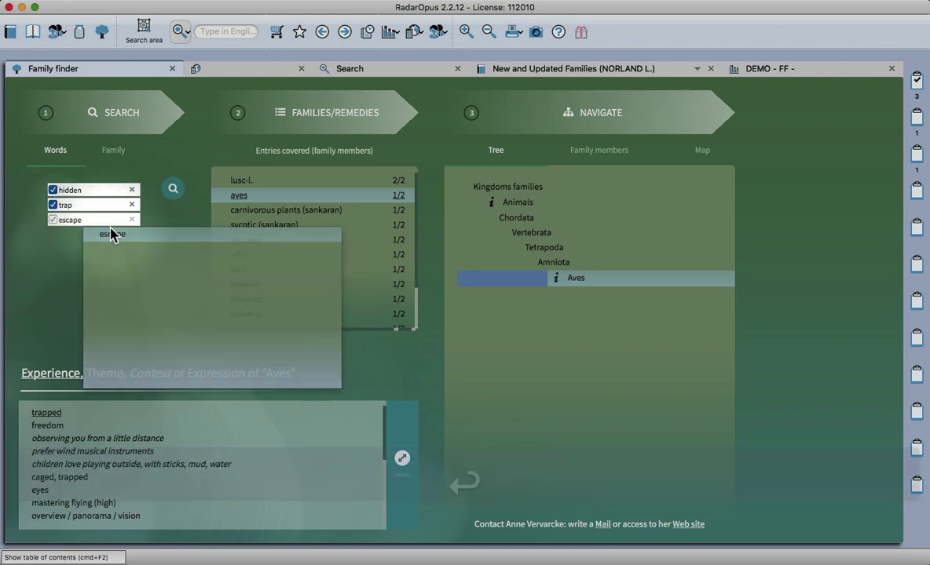
{"action": "key", "text": "Return"}
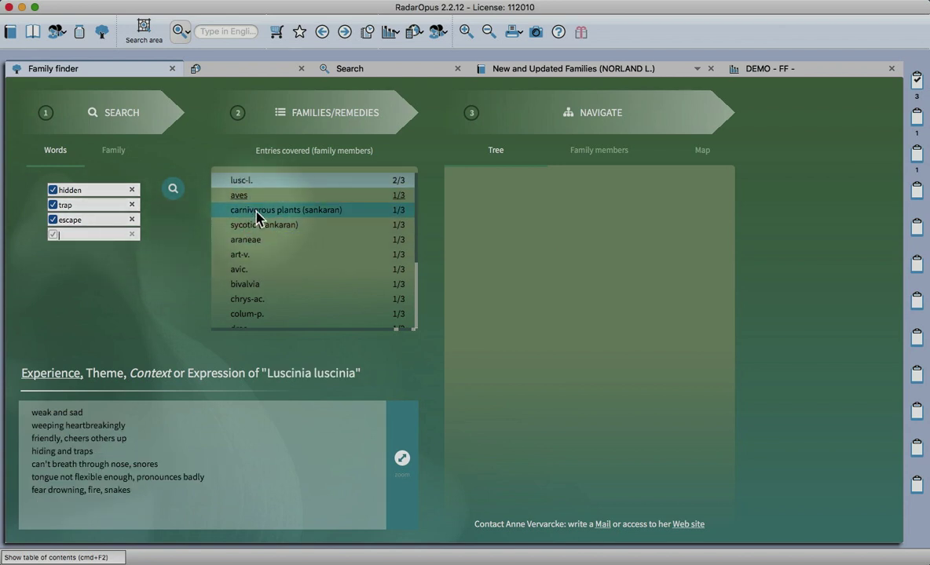
{"action": "scroll", "coordinate": [255, 264], "scroll_direction": "down", "scroll_amount": 1}
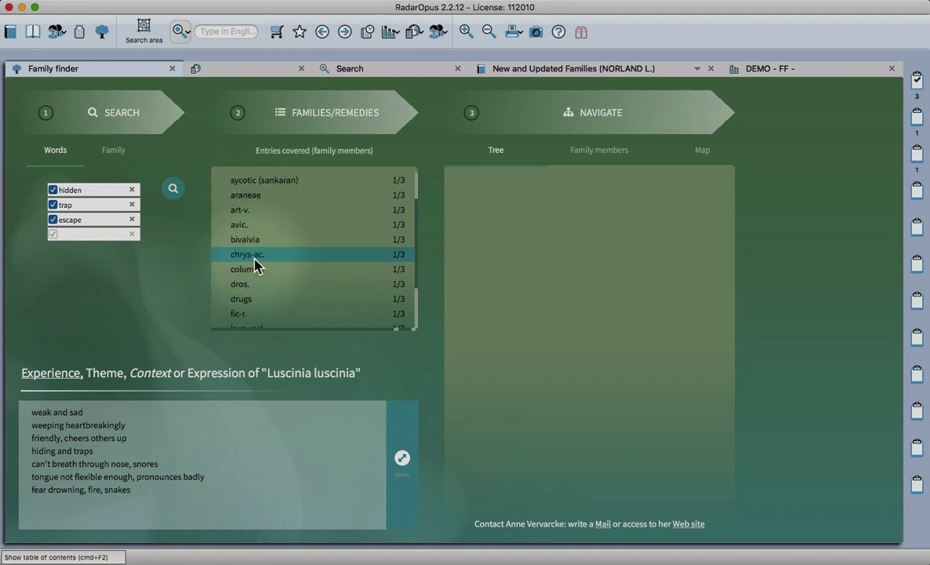
{"action": "scroll", "coordinate": [299, 295], "scroll_direction": "down", "scroll_amount": 1}
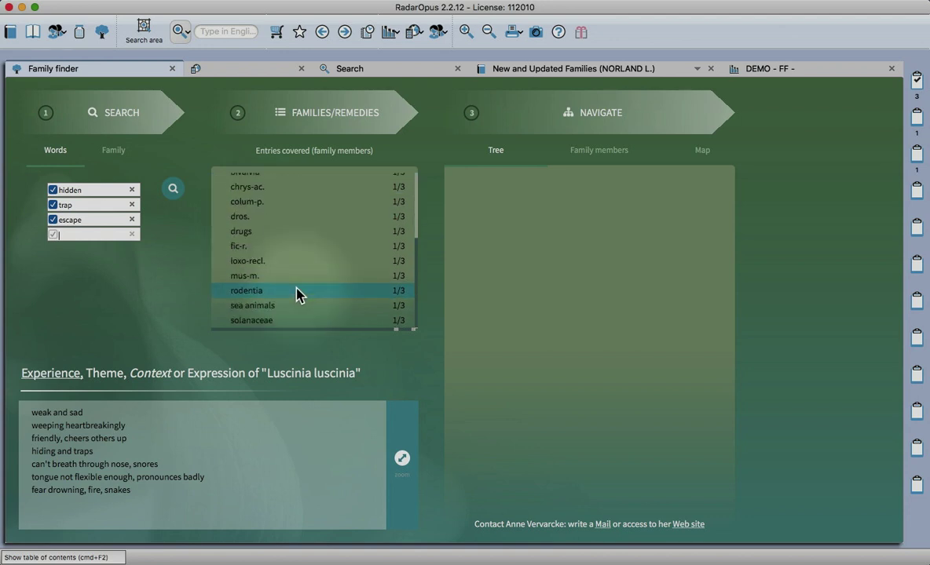
{"action": "left_click", "coordinate": [294, 320]}
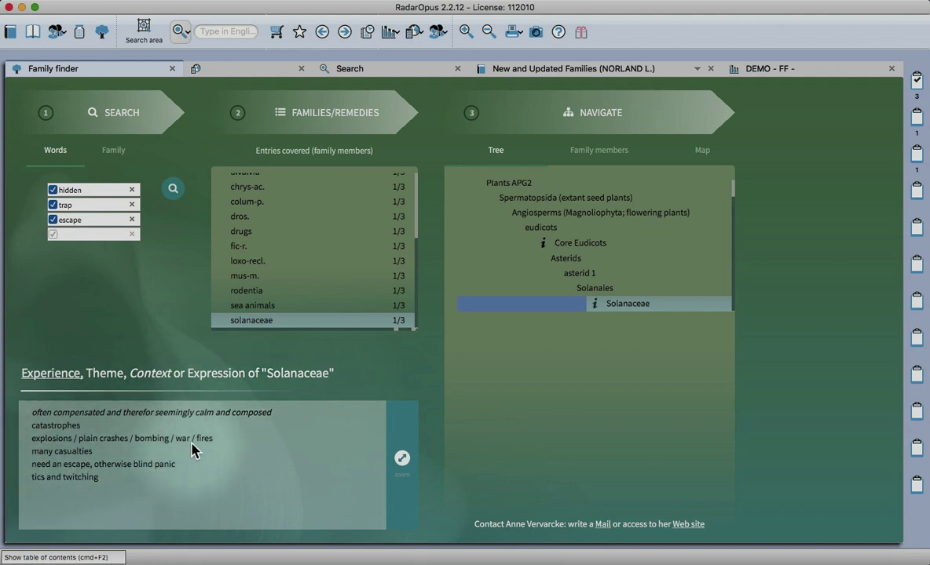
{"action": "scroll", "coordinate": [267, 287], "scroll_direction": "up", "scroll_amount": 3}
- Review the Droseraceae and Bivalvia expressions, enlarging Bivalvia's expression and restoring the layout
{"action": "left_click", "coordinate": [255, 274]}
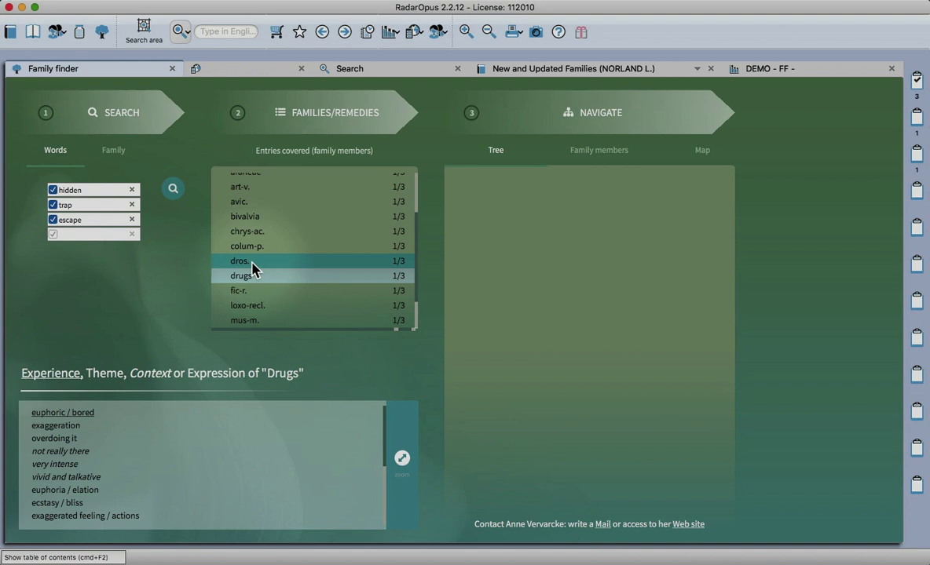
{"action": "left_click", "coordinate": [253, 264]}
{"action": "scroll", "coordinate": [301, 297], "scroll_direction": "down", "scroll_amount": 3}
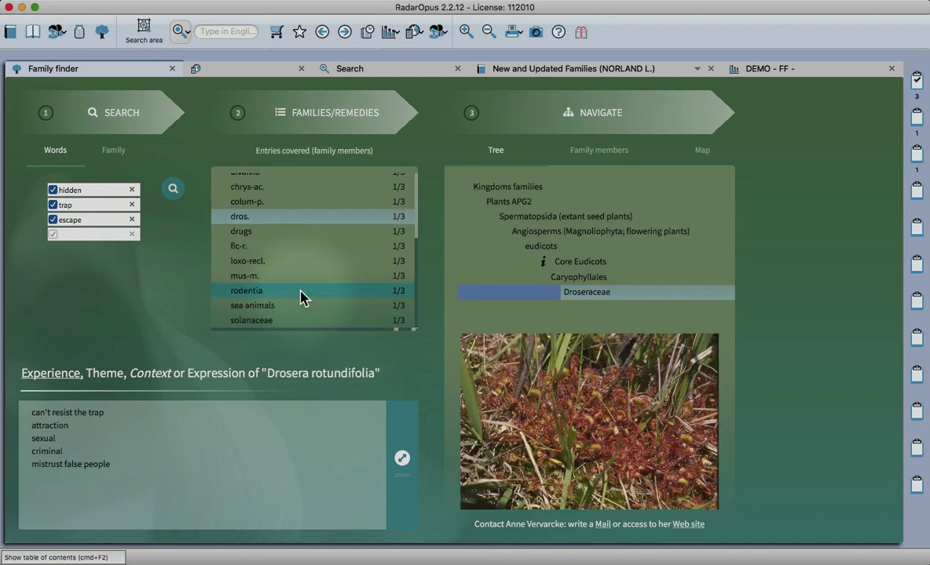
{"action": "scroll", "coordinate": [302, 297], "scroll_direction": "up", "scroll_amount": 7}
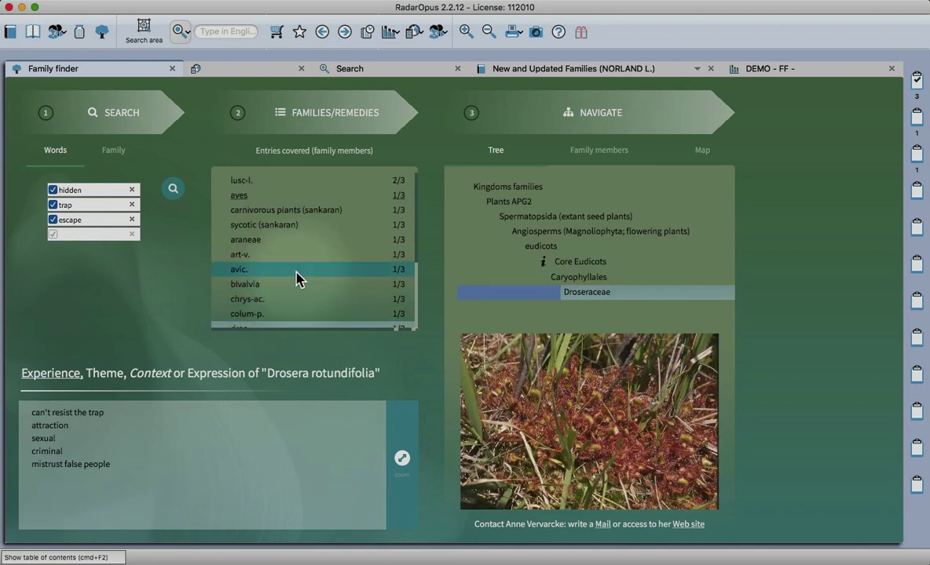
{"action": "left_click", "coordinate": [297, 289]}
{"action": "left_click", "coordinate": [402, 459]}
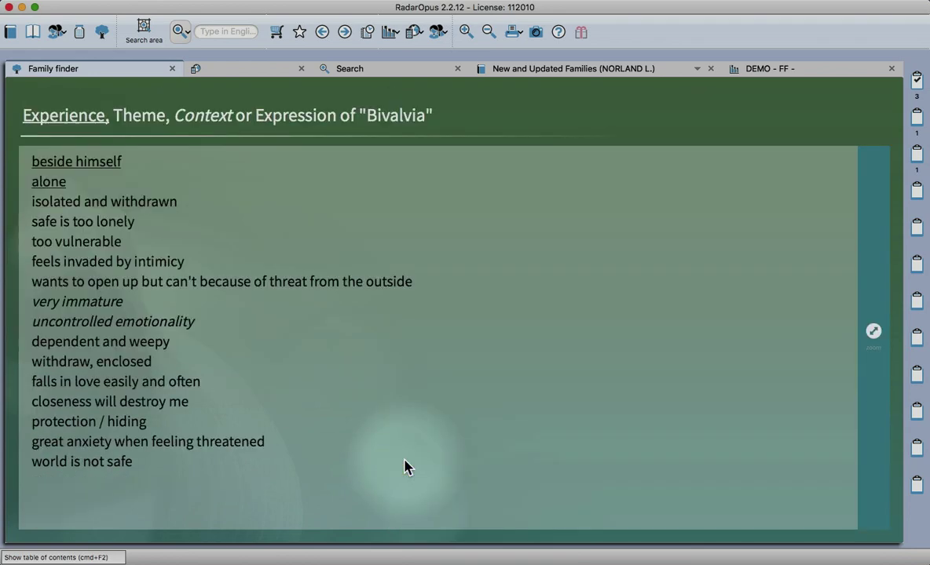
{"action": "left_click", "coordinate": [322, 343]}
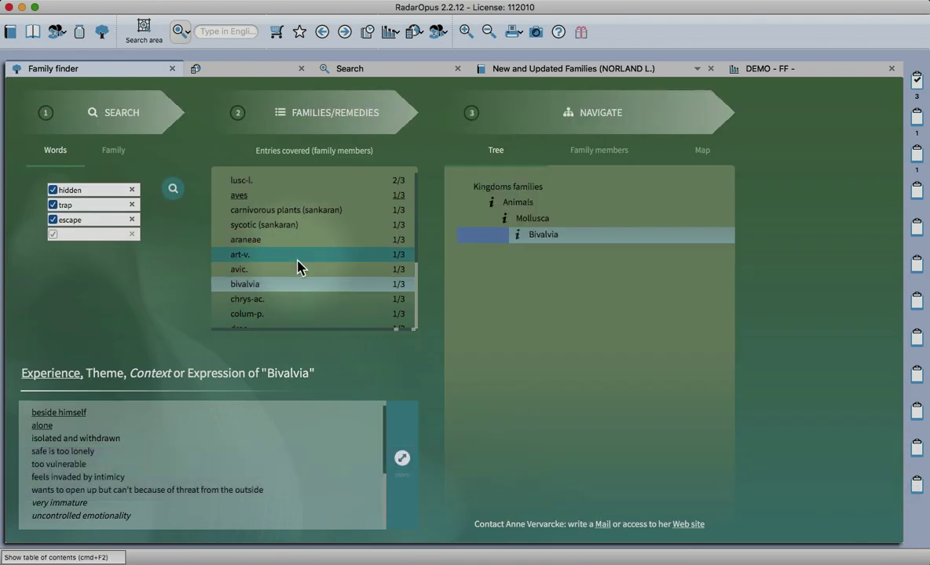
- View the Carnivorous plants (Sankaran) expression and family map, then return to the hiding search results
{"action": "left_click", "coordinate": [297, 211]}
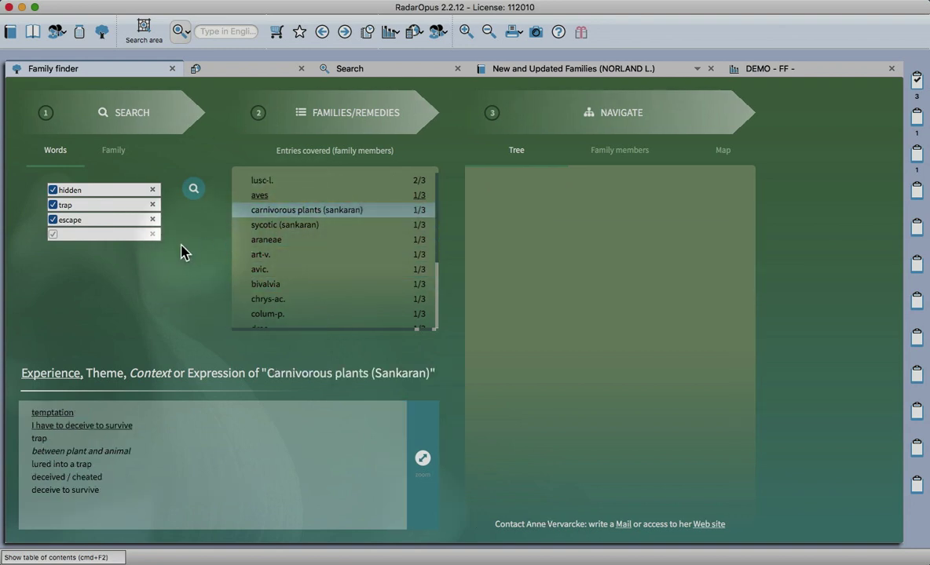
{"action": "left_click", "coordinate": [724, 148]}
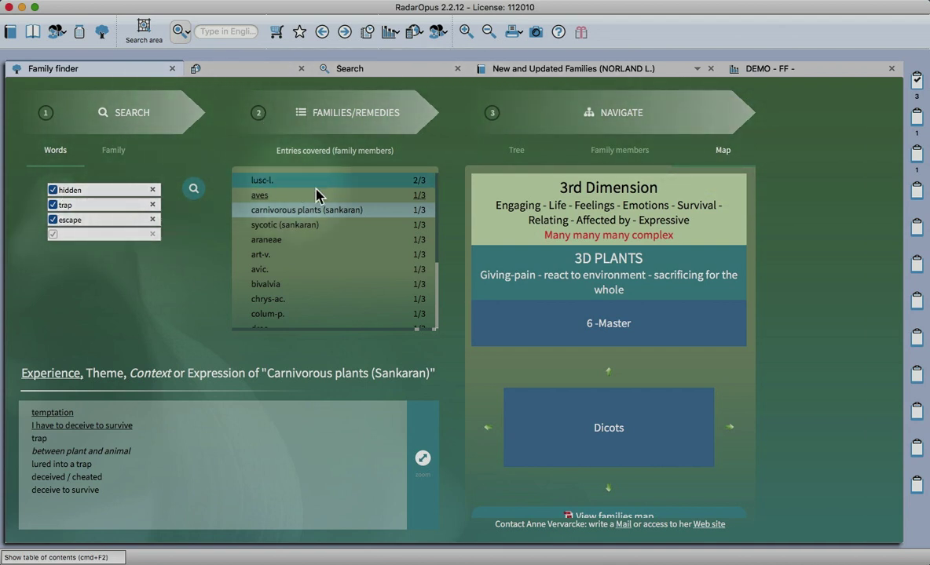
{"action": "left_click", "coordinate": [402, 71]}
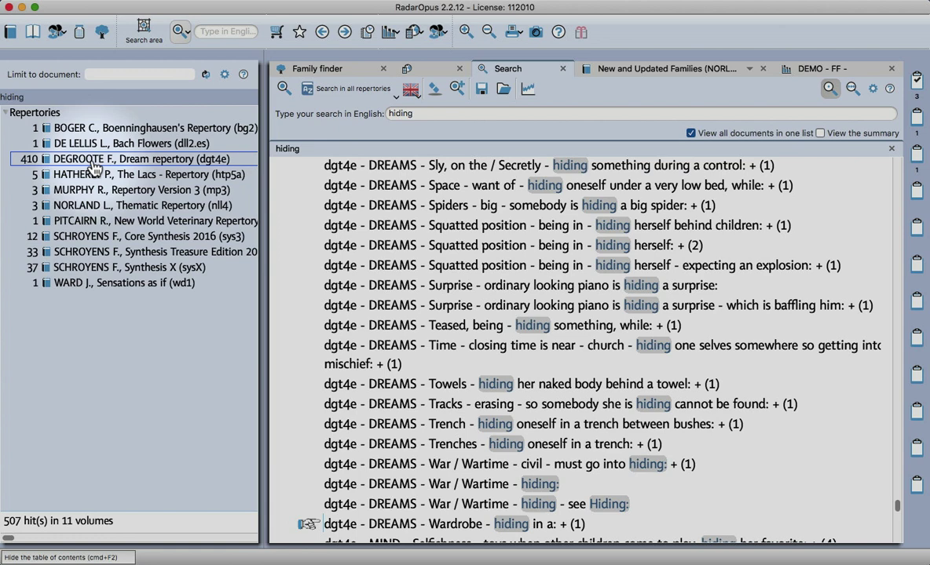
- Browse the hiding hits in the HATHERLY, MURPHY, NORLAND and Synthesis Treasure Edition repertories
{"action": "scroll", "coordinate": [503, 298], "scroll_direction": "down", "scroll_amount": 5}
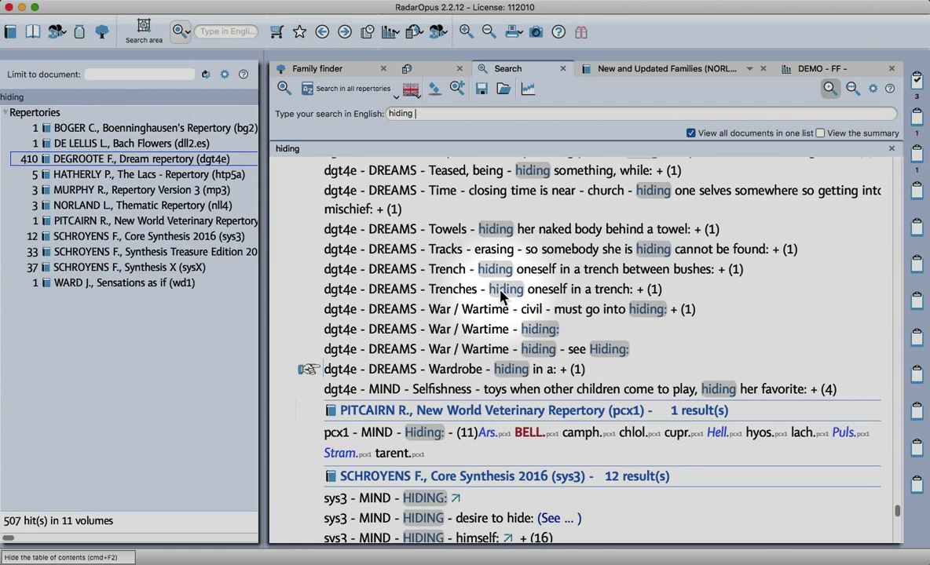
{"action": "scroll", "coordinate": [502, 299], "scroll_direction": "up", "scroll_amount": 3}
{"action": "scroll", "coordinate": [500, 297], "scroll_direction": "up", "scroll_amount": 2}
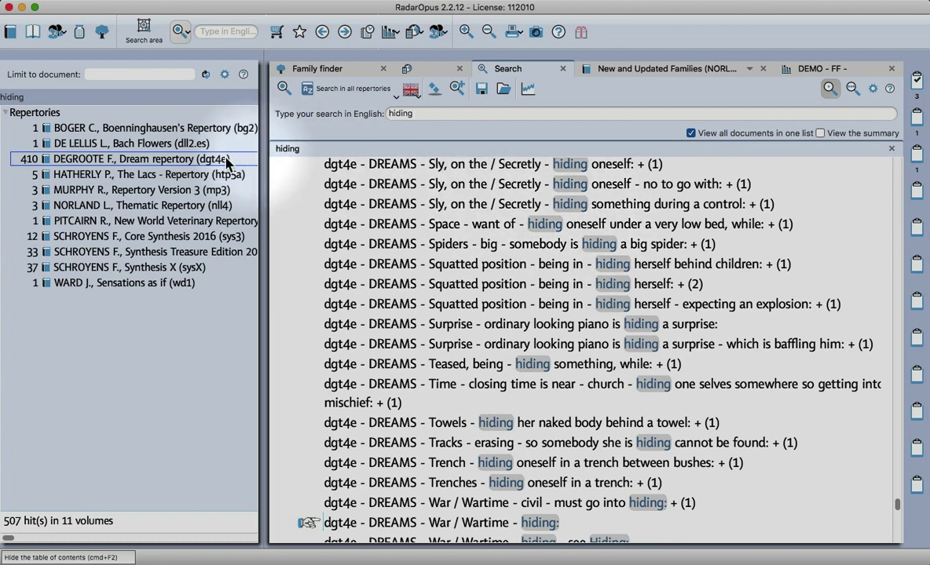
{"action": "left_click", "coordinate": [162, 174]}
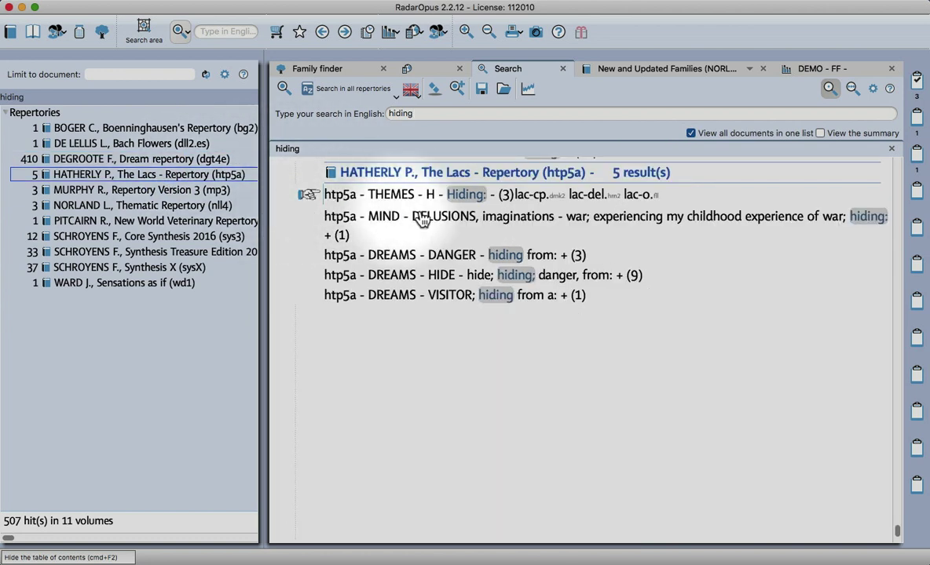
{"action": "left_click", "coordinate": [127, 193]}
{"action": "left_click", "coordinate": [119, 207]}
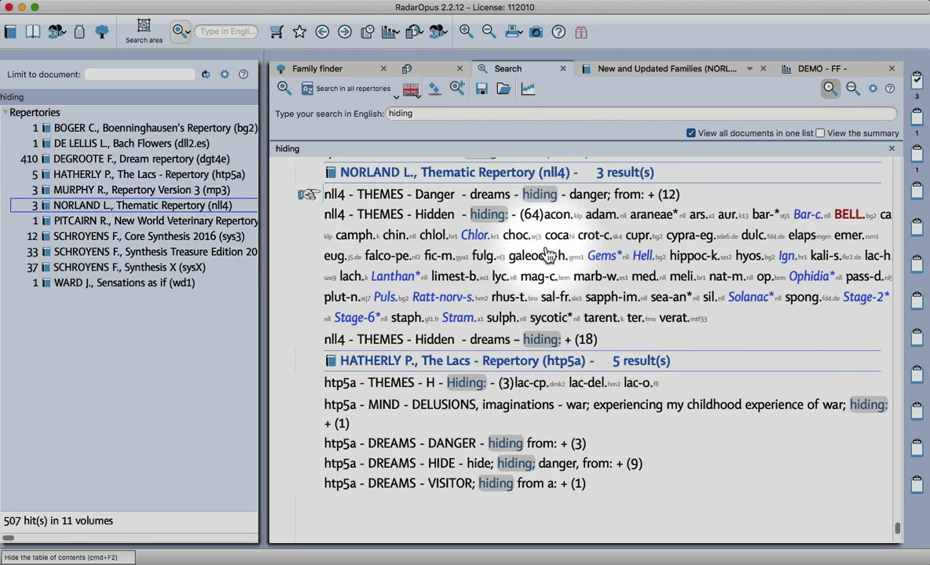
{"action": "left_click", "coordinate": [106, 253]}
{"action": "scroll", "coordinate": [472, 308], "scroll_direction": "down", "scroll_amount": 10}
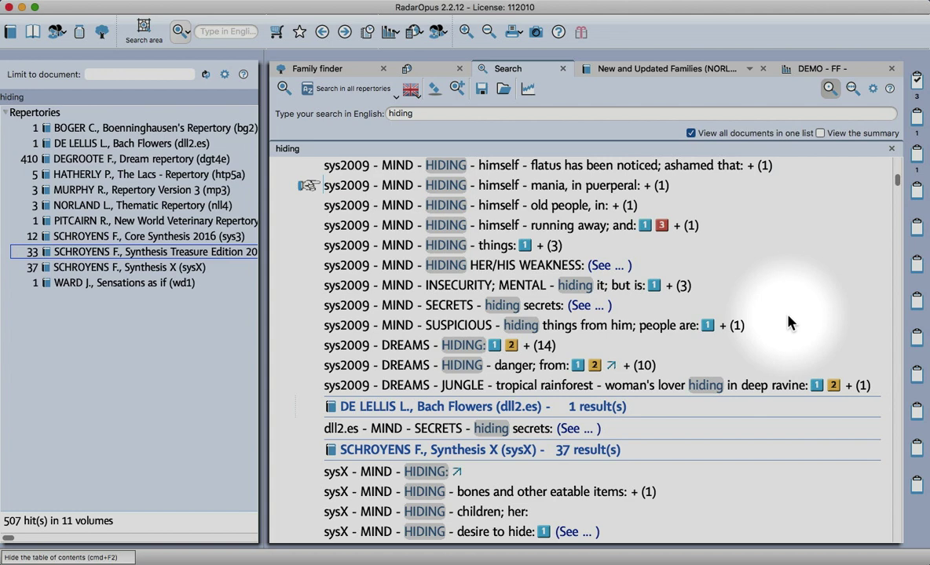
- Add all hiding hits as one combined rubric to a new clipboard and scroll the results
{"action": "key", "text": "super+Return"}
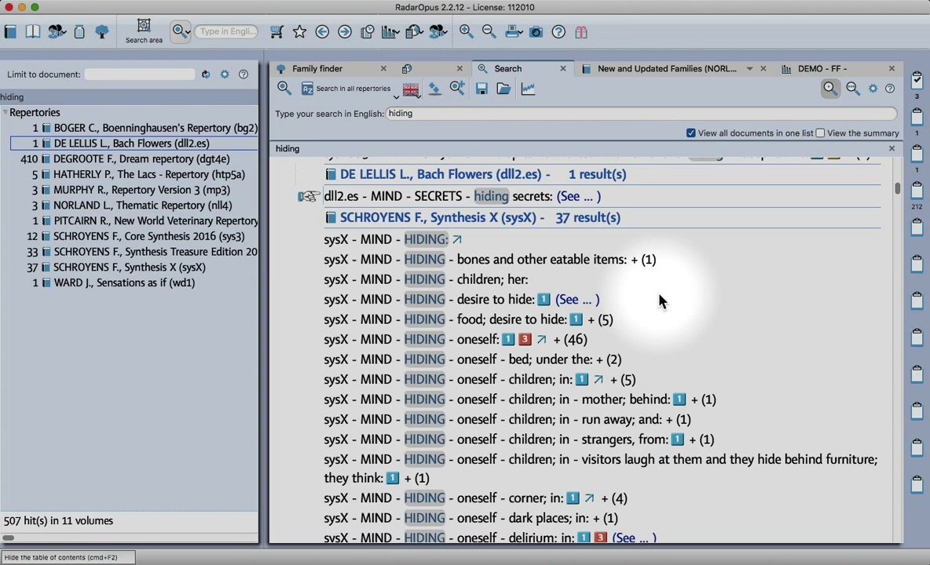
{"action": "scroll", "coordinate": [659, 301], "scroll_direction": "down", "scroll_amount": 5}
{"action": "scroll", "coordinate": [659, 301], "scroll_direction": "down", "scroll_amount": 5}
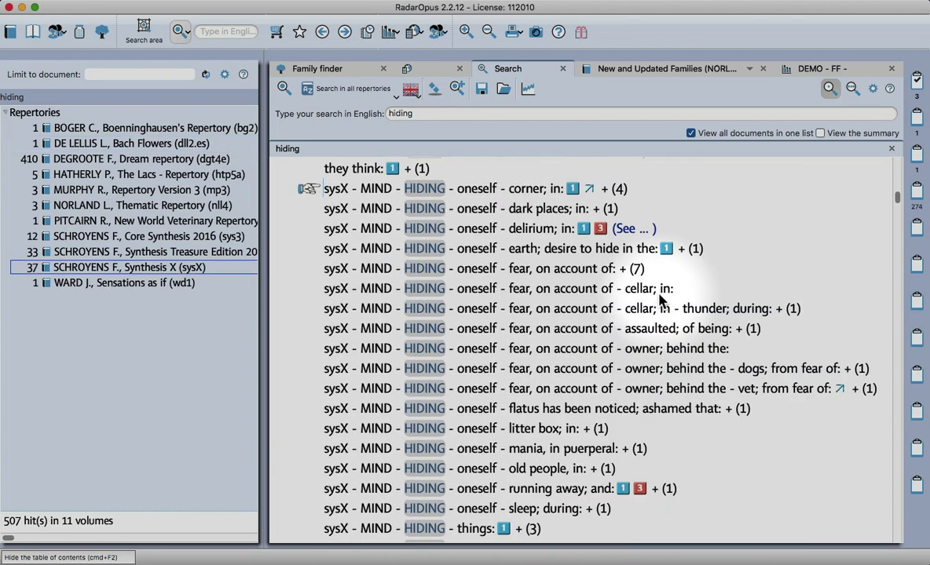
{"action": "scroll", "coordinate": [660, 300], "scroll_direction": "down", "scroll_amount": 13}
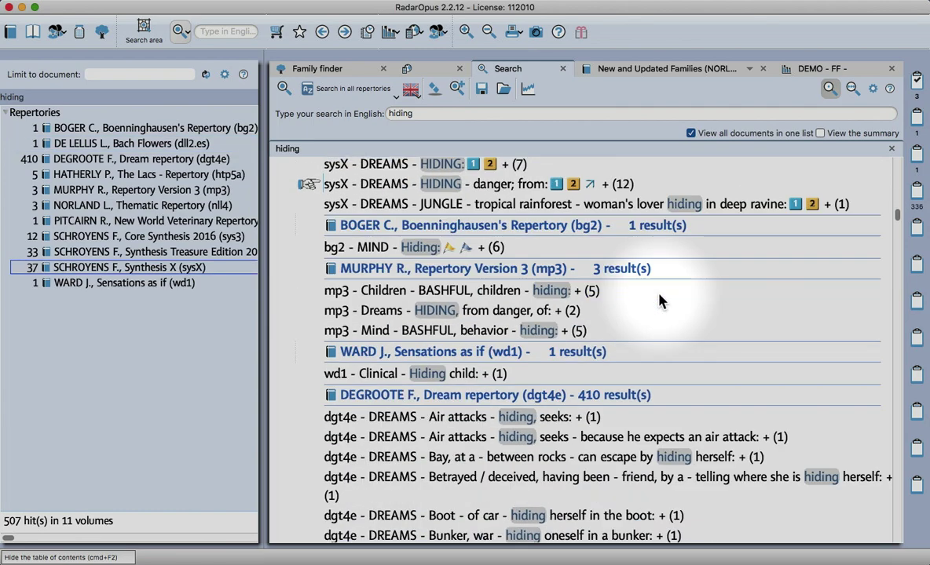
{"action": "scroll", "coordinate": [547, 318], "scroll_direction": "down", "scroll_amount": 18}
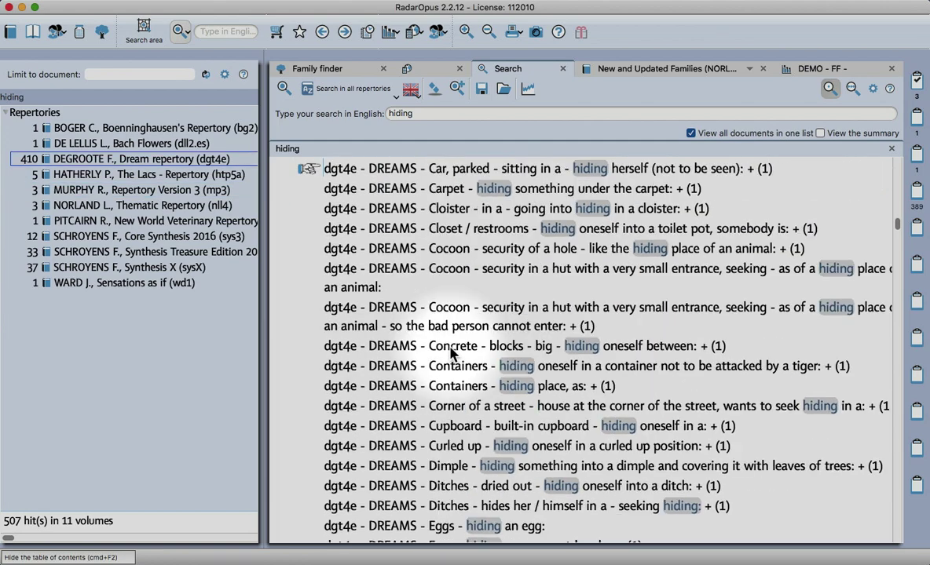
{"action": "scroll", "coordinate": [451, 353], "scroll_direction": "down", "scroll_amount": 10}
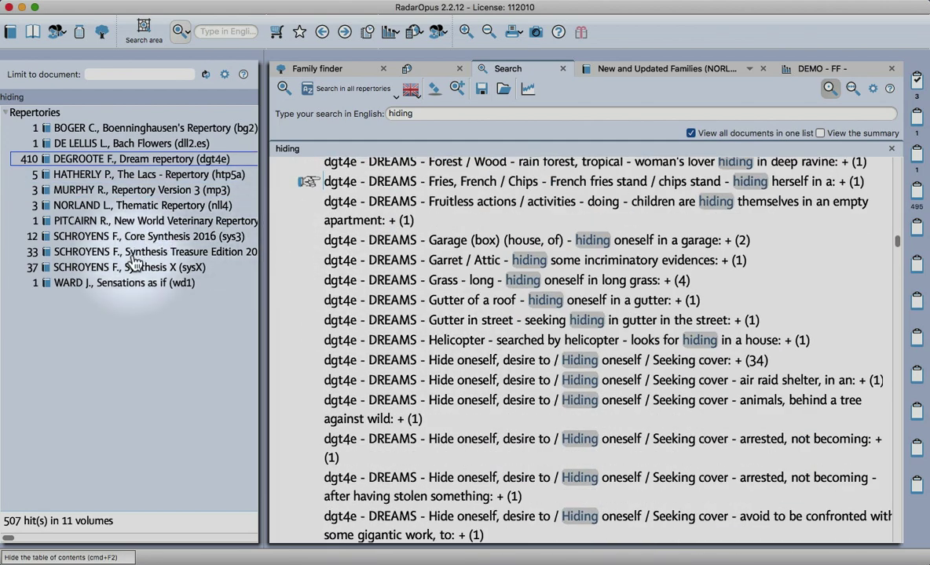
- Rename the combined rubric to 'Hidden' and drag it onto the DELUSIONS rubric
{"action": "key", "text": "super+4"}
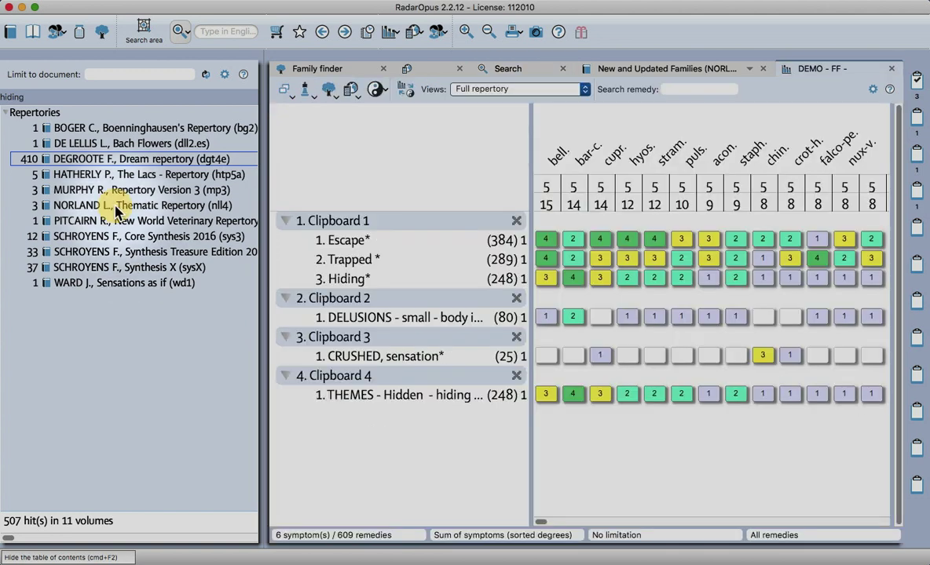
{"action": "left_click_drag", "start_coordinate": [399, 271], "coordinate": [297, 277]}
{"action": "key", "text": "BackSpace"}
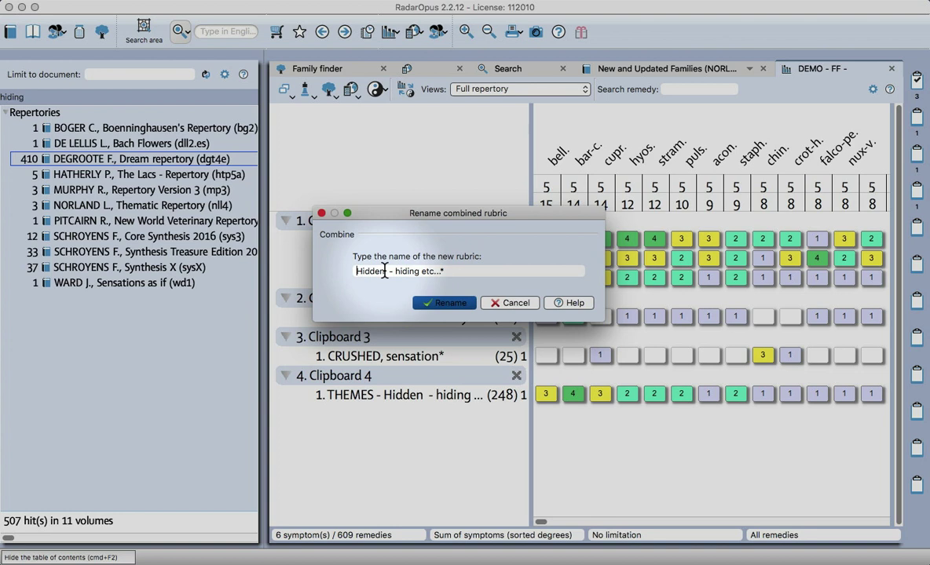
{"action": "left_click_drag", "start_coordinate": [384, 271], "coordinate": [544, 271]}
{"action": "key", "text": "BackSpace"}
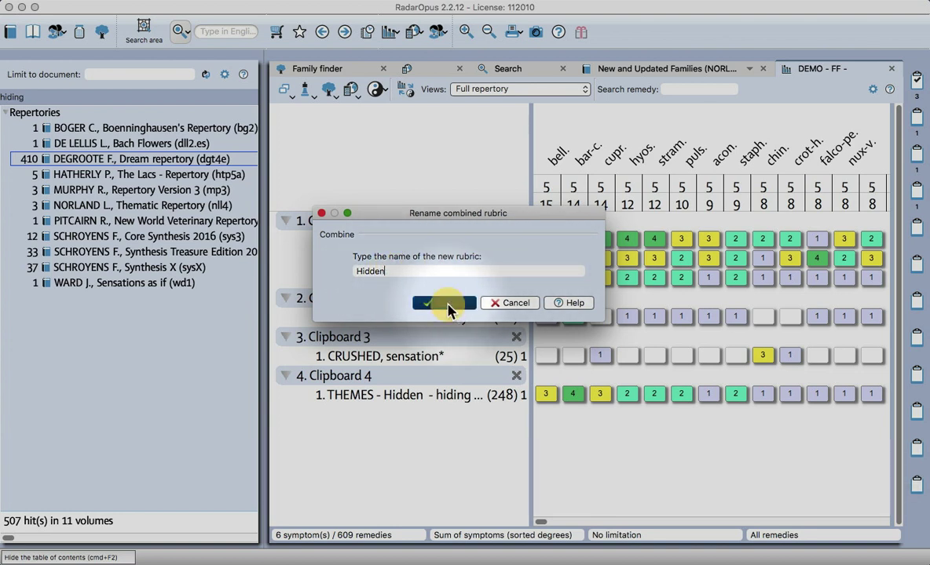
{"action": "left_click", "coordinate": [444, 303]}
{"action": "left_click", "coordinate": [357, 394]}
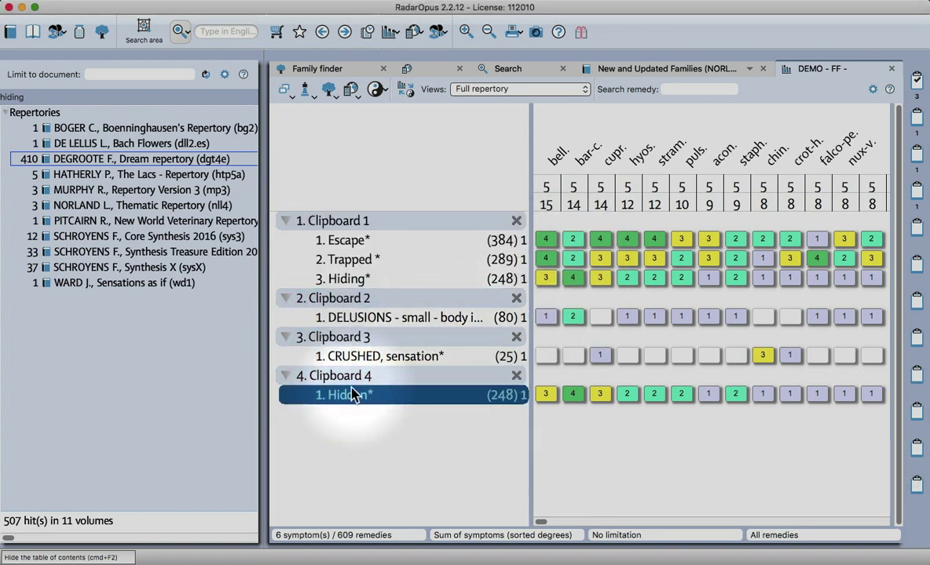
{"action": "left_click_drag", "start_coordinate": [352, 394], "coordinate": [438, 317]}
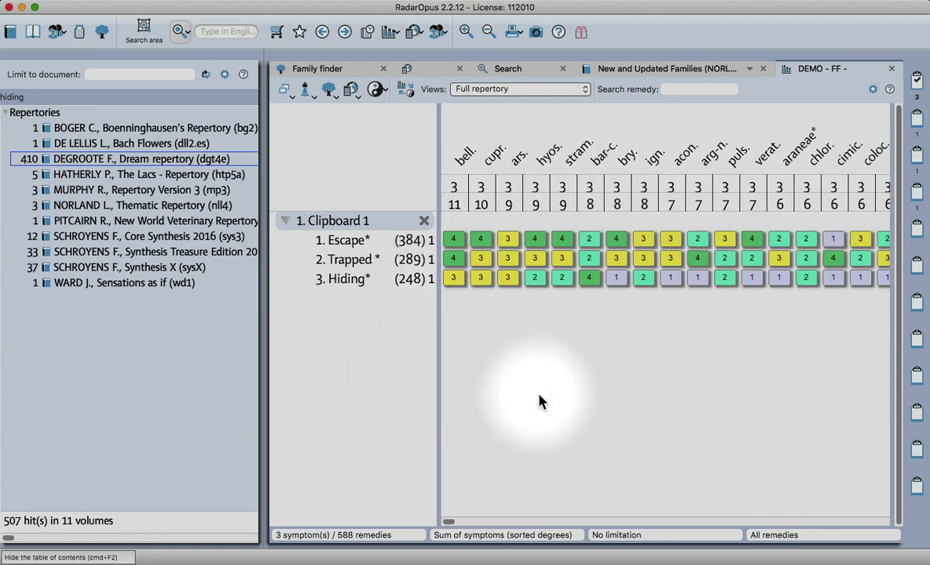
- Hide the table of contents, narrow the rubric column and scroll across the remedy columns and back
{"action": "key", "text": "super+F2"}
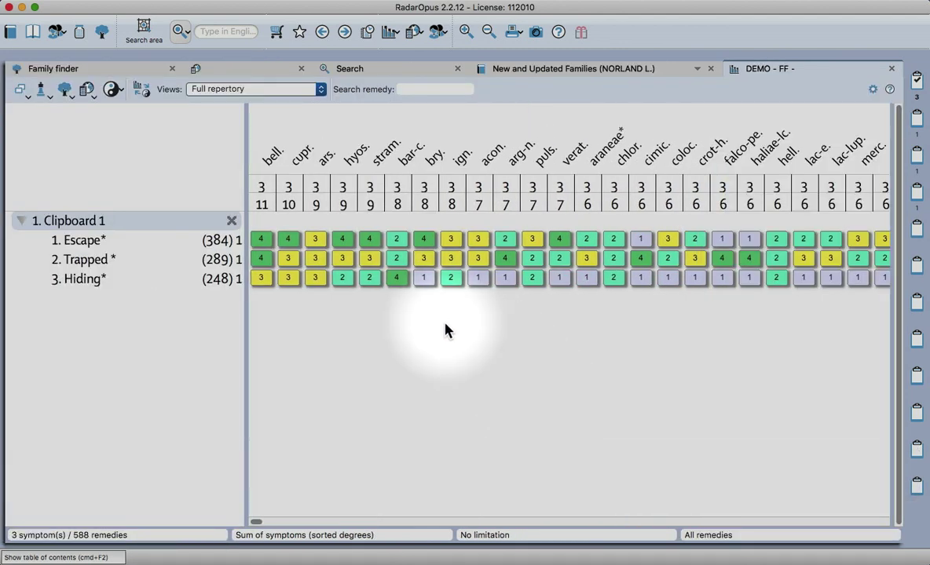
{"action": "left_click_drag", "start_coordinate": [244, 316], "coordinate": [172, 314]}
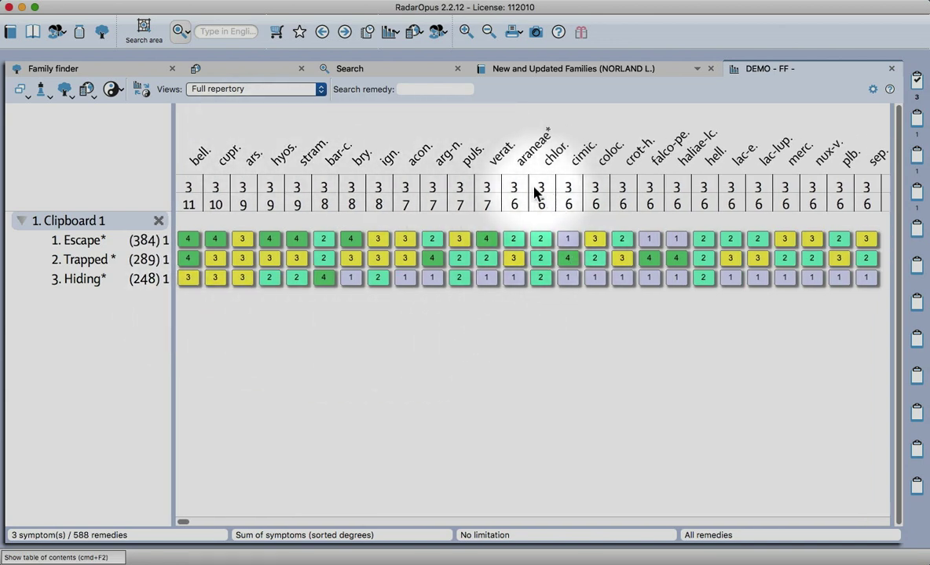
{"action": "left_click", "coordinate": [95, 251]}
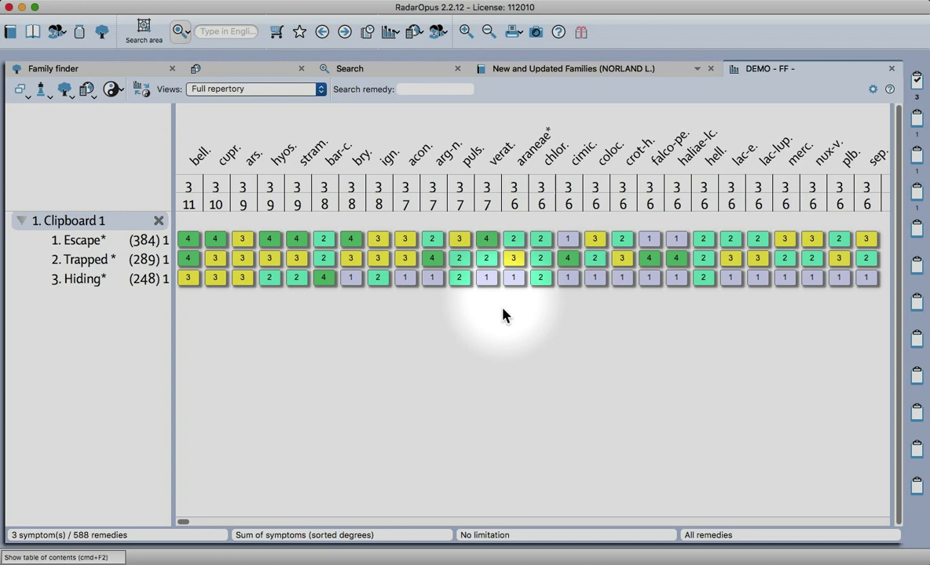
{"action": "scroll", "coordinate": [502, 315], "scroll_direction": "right", "scroll_amount": 3}
{"action": "scroll", "coordinate": [503, 322], "scroll_direction": "right", "scroll_amount": 10}
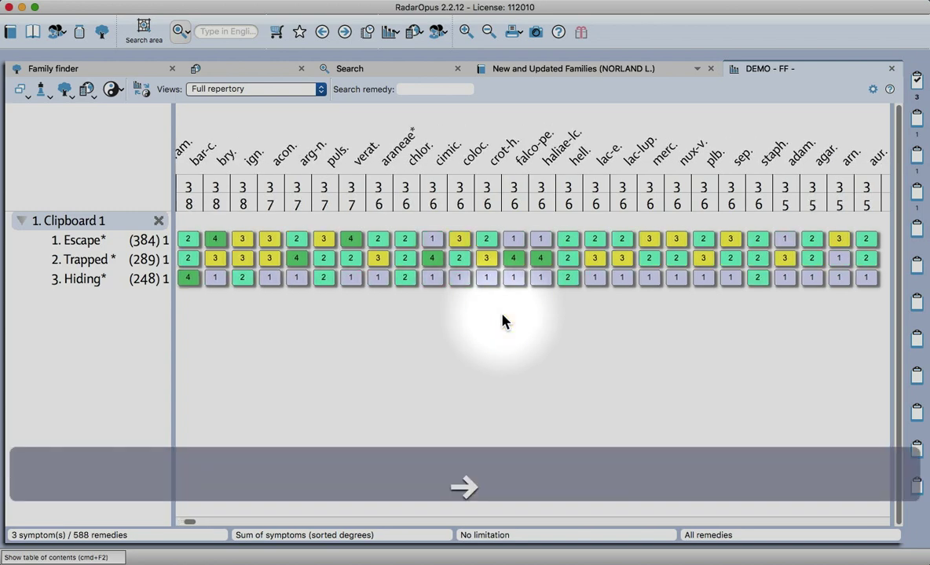
{"action": "scroll", "coordinate": [502, 322], "scroll_direction": "right", "scroll_amount": 13}
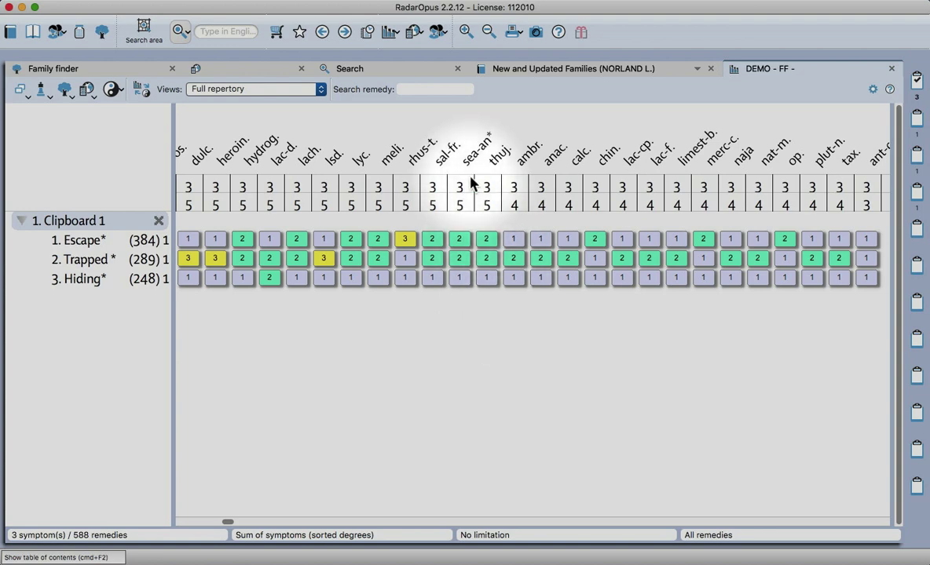
{"action": "scroll", "coordinate": [459, 307], "scroll_direction": "right", "scroll_amount": 1}
{"action": "scroll", "coordinate": [459, 306], "scroll_direction": "right", "scroll_amount": 12}
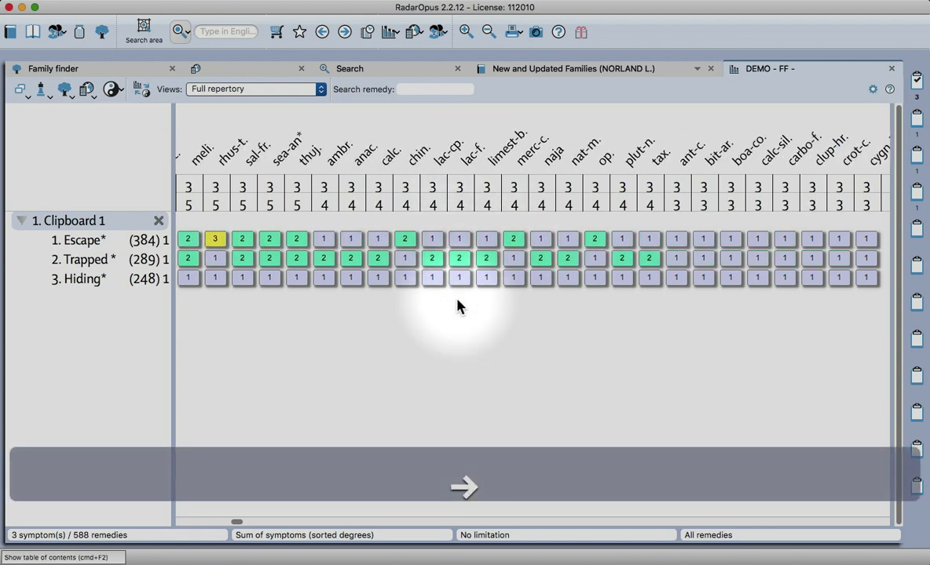
{"action": "key", "text": "super+Left"}
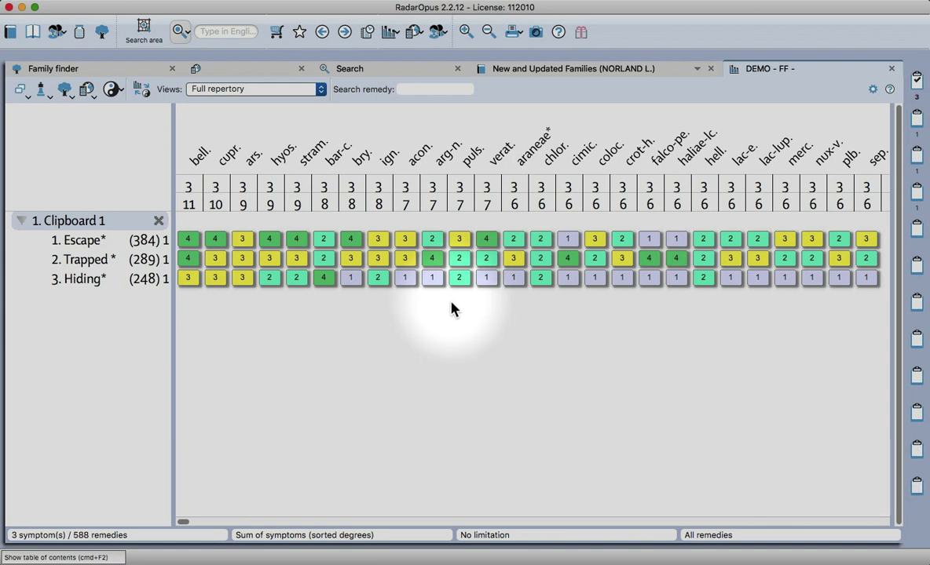
- Navigate the New and Updated Families book to the Families rubric's Remedies(620) list
{"action": "left_click", "coordinate": [596, 72]}
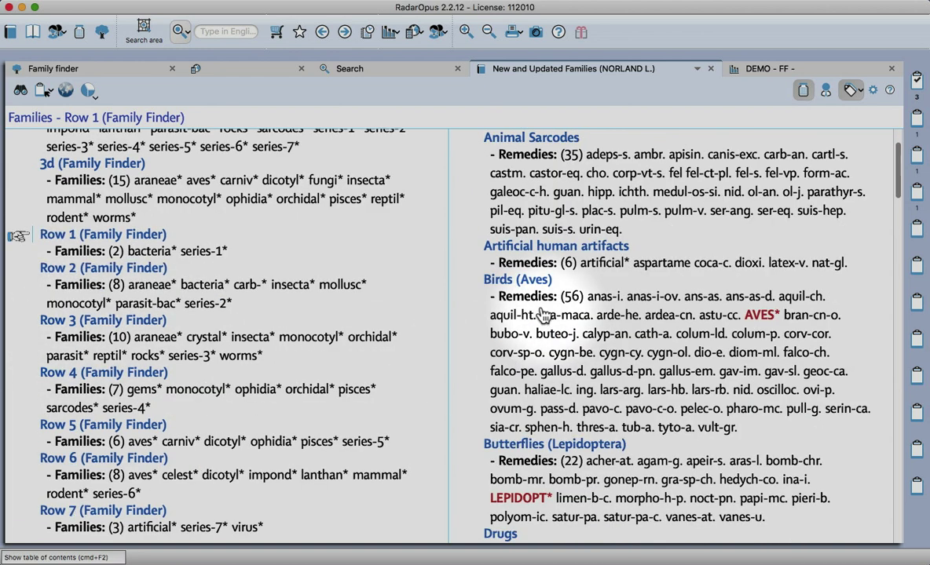
{"action": "scroll", "coordinate": [543, 332], "scroll_direction": "down", "scroll_amount": 3}
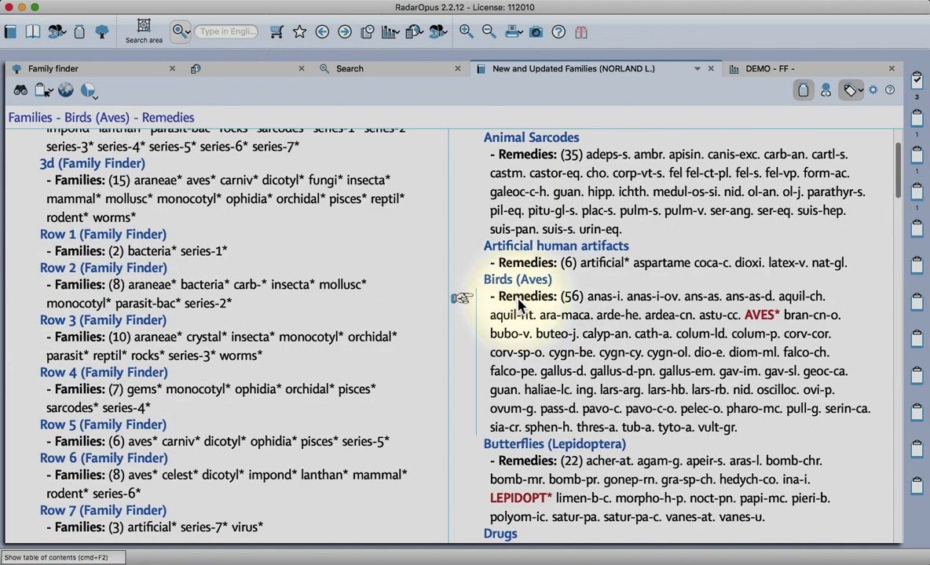
{"action": "scroll", "coordinate": [503, 267], "scroll_direction": "down", "scroll_amount": 3}
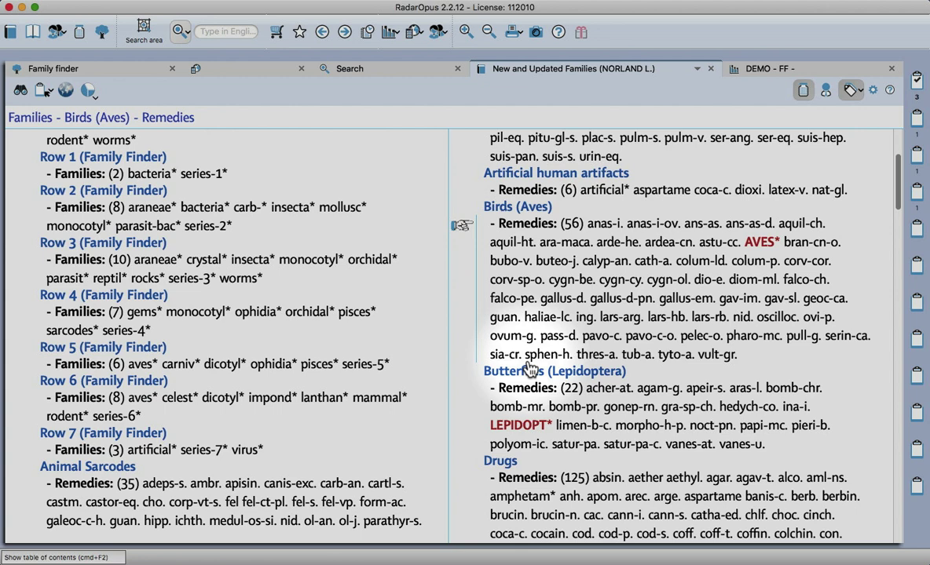
{"action": "key", "text": "Left"}
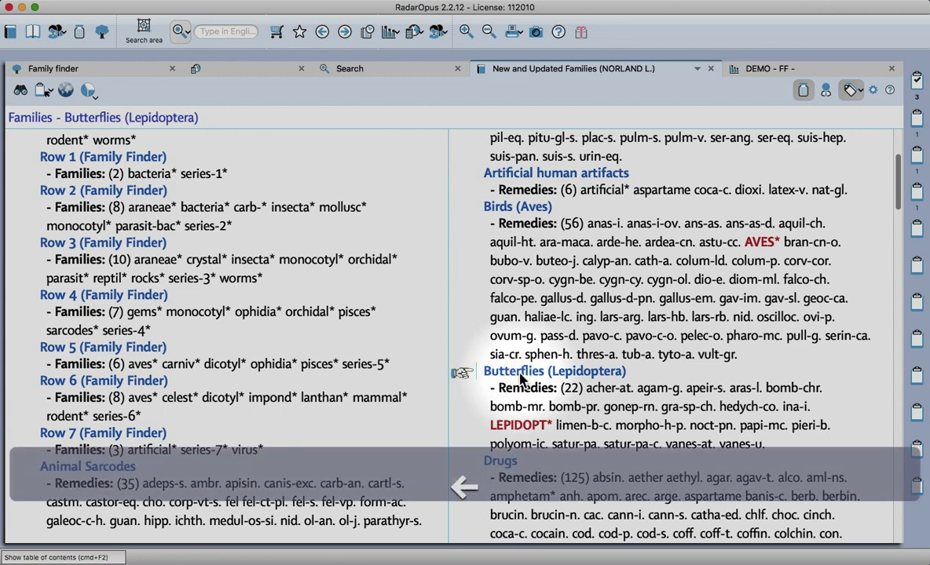
{"action": "key", "text": "Left"}
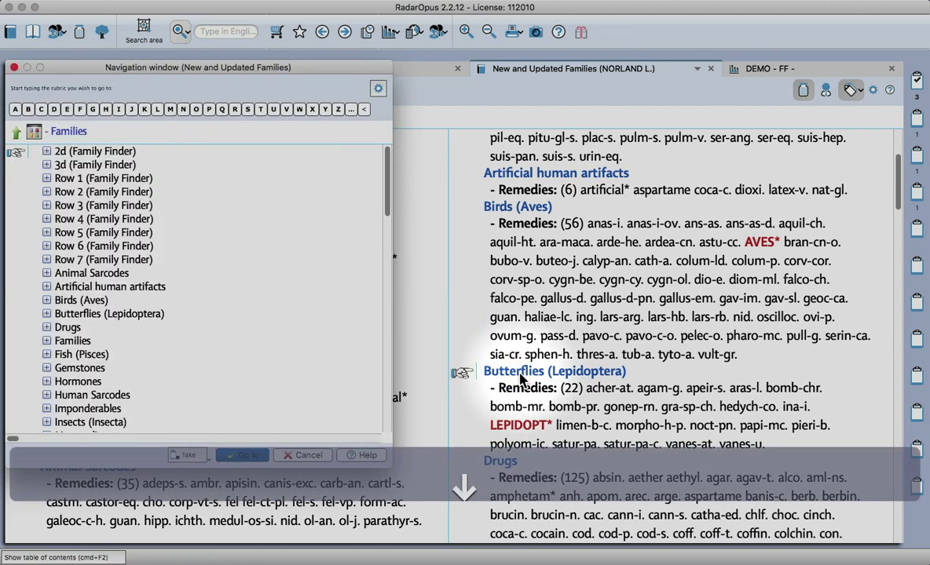
{"action": "scroll", "coordinate": [87, 369], "scroll_direction": "down", "scroll_amount": 5}
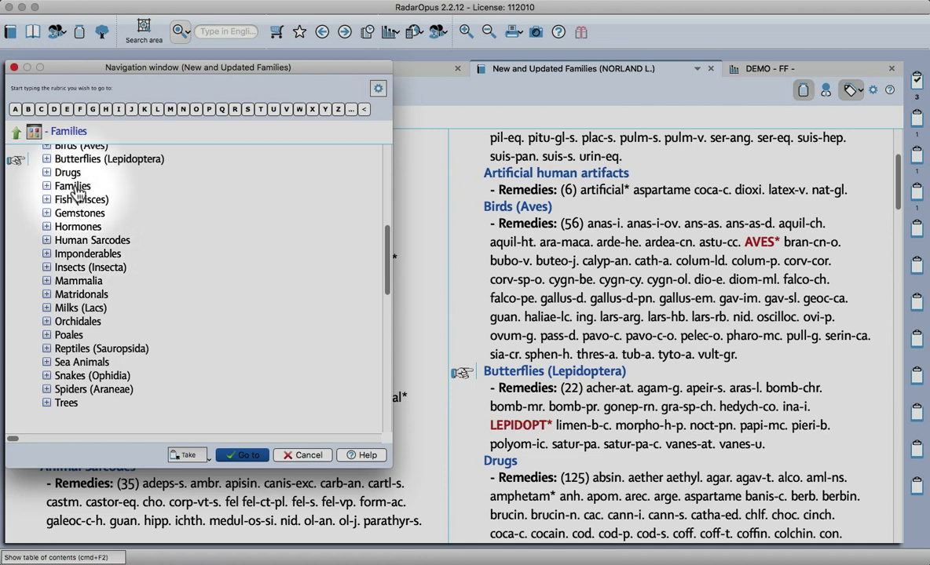
{"action": "left_click", "coordinate": [74, 188]}
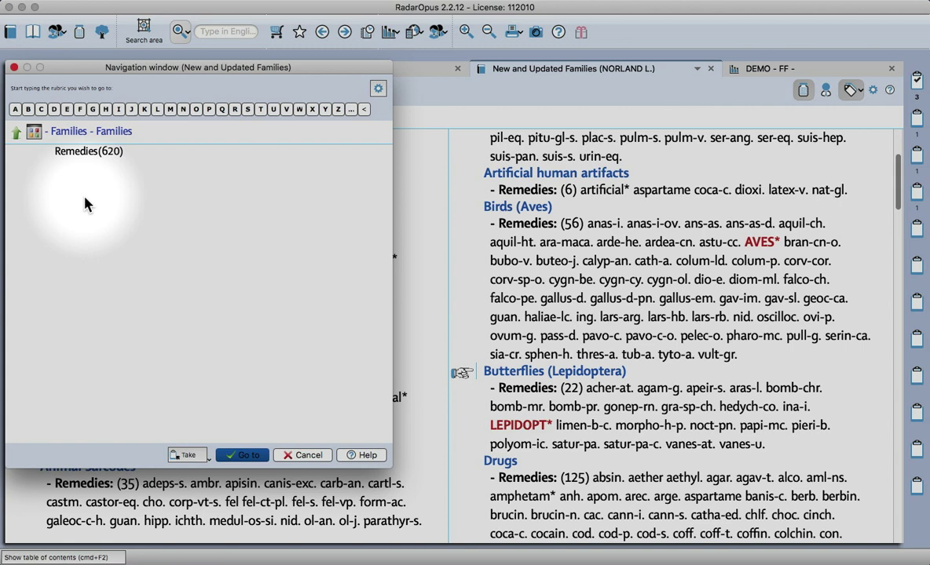
{"action": "key", "text": "Down"}
{"action": "key", "text": "Return"}
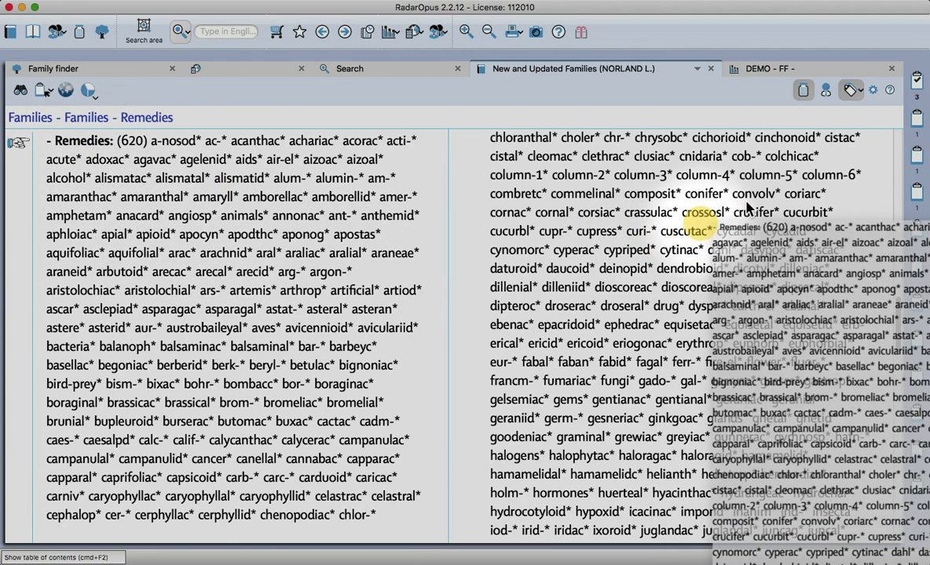
- Add the Families rubric to Clipboard 1, make it eliminative, widen the rubric list, and return to Family finder
{"action": "left_click", "coordinate": [918, 79]}
{"action": "left_click", "coordinate": [98, 308]}
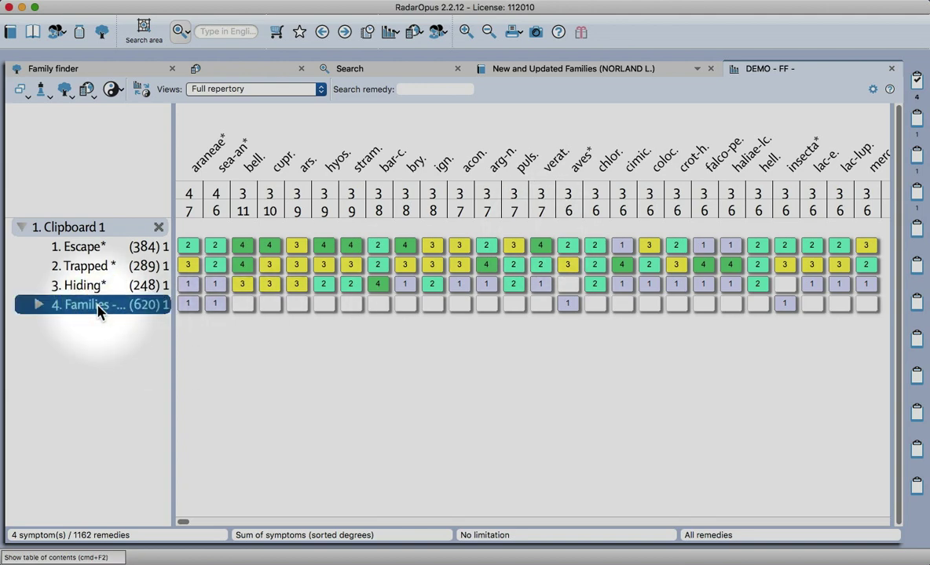
{"action": "right_click", "coordinate": [98, 308]}
{"action": "mouse_move", "coordinate": [188, 347]}
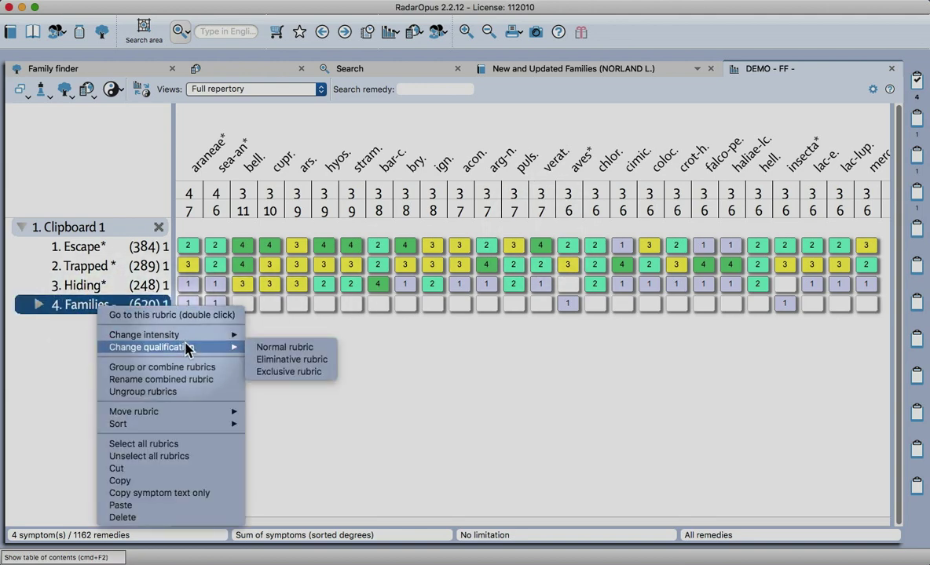
{"action": "left_click", "coordinate": [304, 362]}
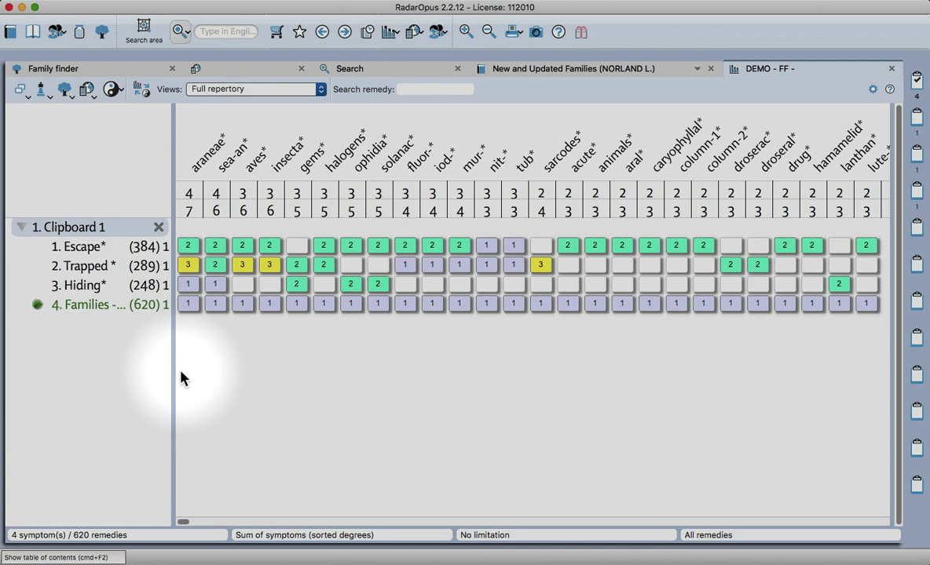
{"action": "left_click_drag", "start_coordinate": [173, 370], "coordinate": [286, 370]}
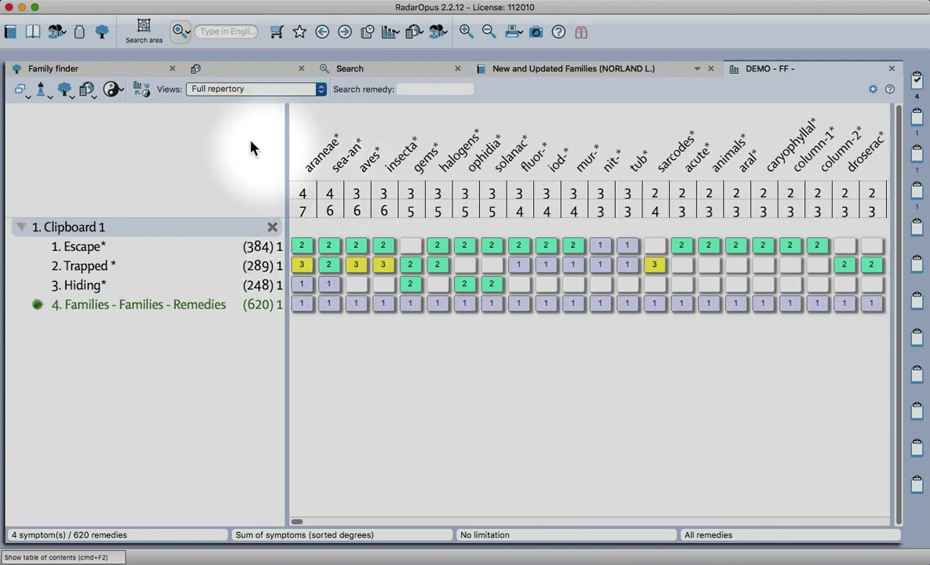
{"action": "left_click", "coordinate": [83, 69]}
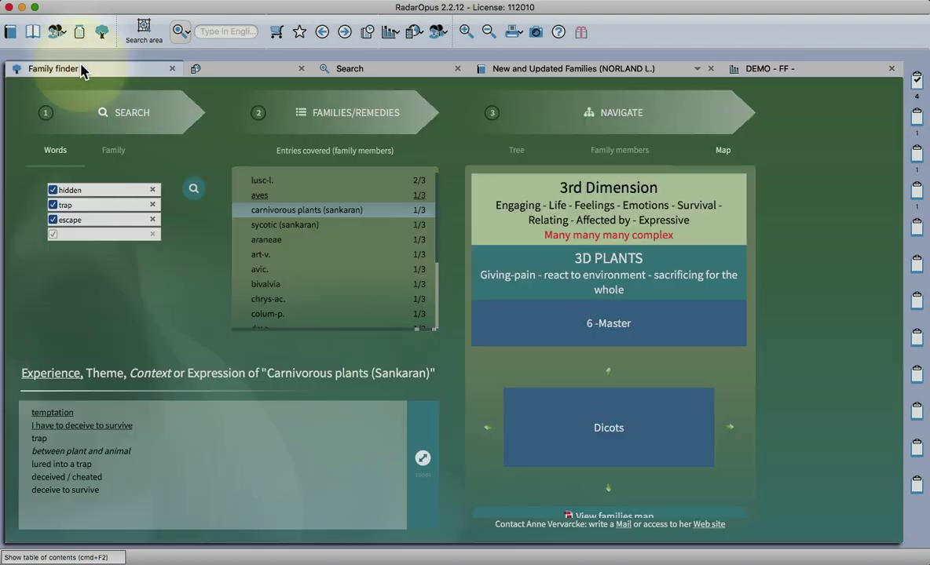
- Remove hidden, trap and escape, and search the families for 'crushed' and 'small' instead
{"action": "left_click", "coordinate": [153, 191]}
{"action": "left_click", "coordinate": [153, 191]}
{"action": "left_click", "coordinate": [153, 190]}
{"action": "left_click", "coordinate": [99, 191]}
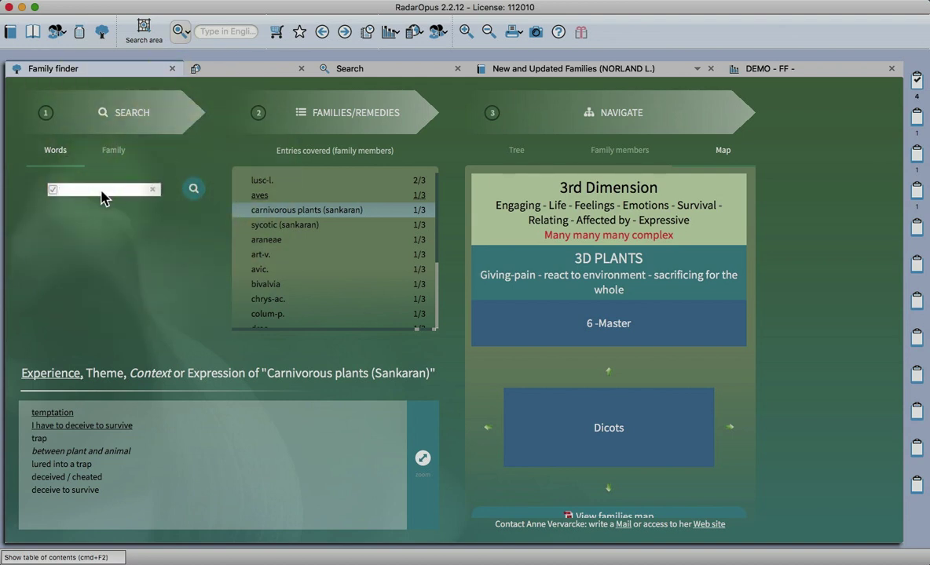
{"action": "type", "text": "crushed"}
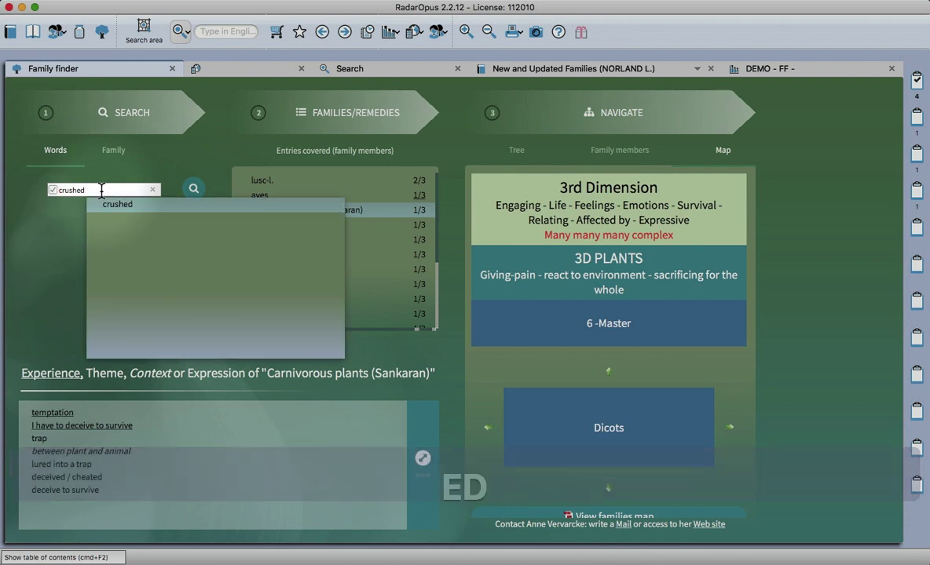
{"action": "key", "text": "Return"}
{"action": "key", "text": "Return"}
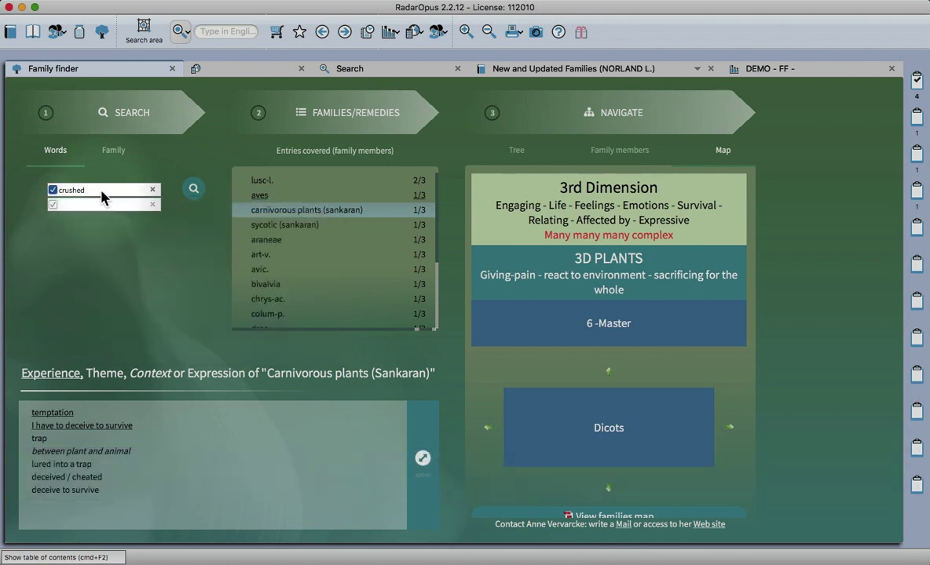
{"action": "key", "text": "Return"}
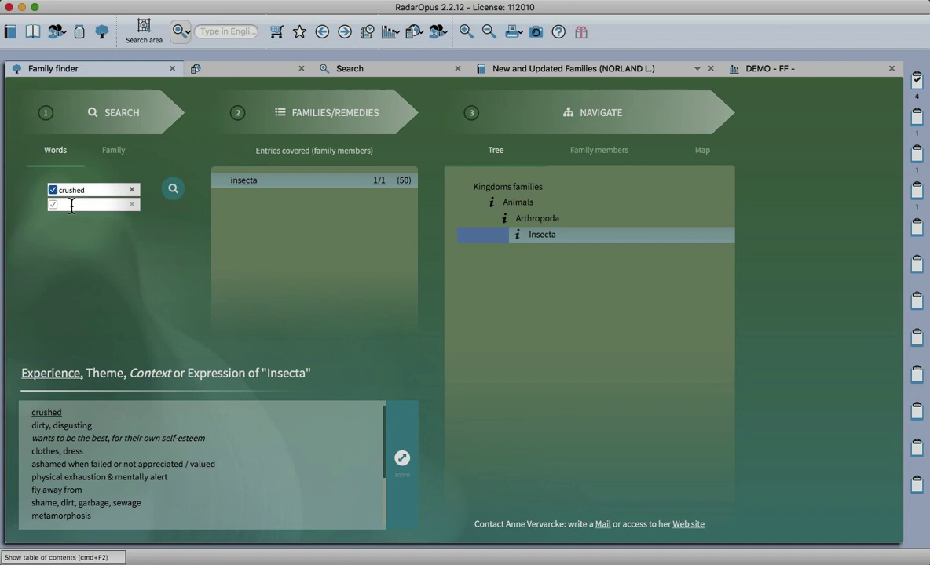
{"action": "type", "text": "small"}
{"action": "key", "text": "Return"}
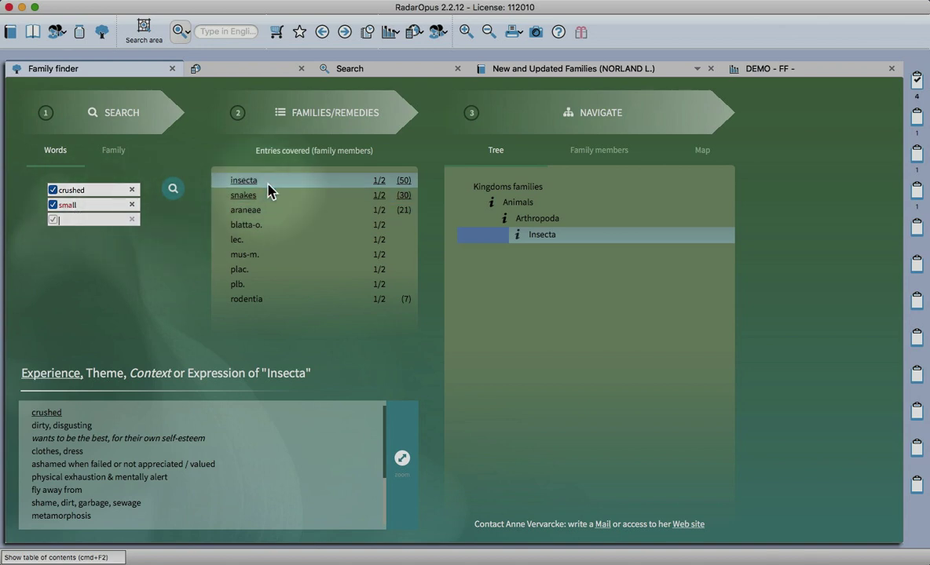
- Review the Snakes family's enlarged expression list, then show its position on the families map
{"action": "left_click", "coordinate": [266, 196]}
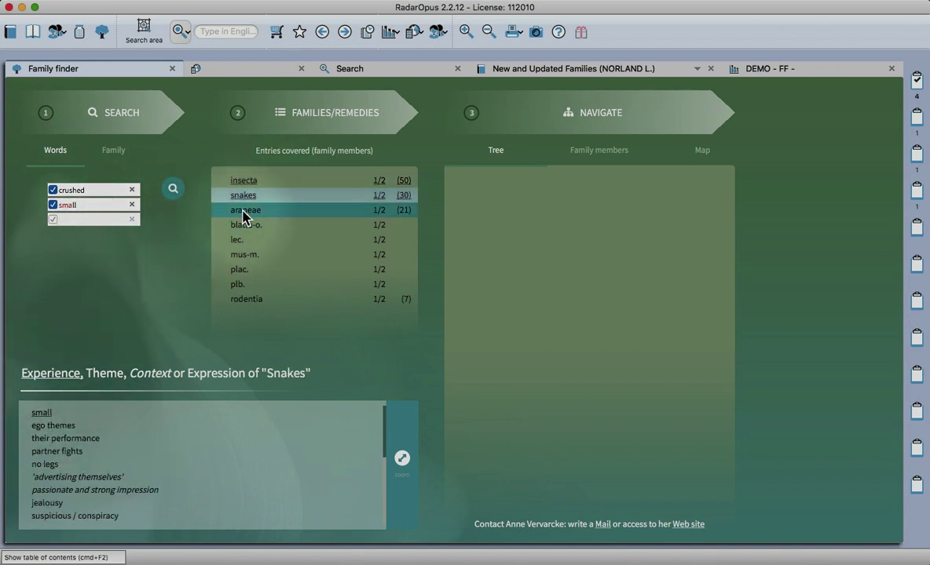
{"action": "left_click", "coordinate": [403, 458]}
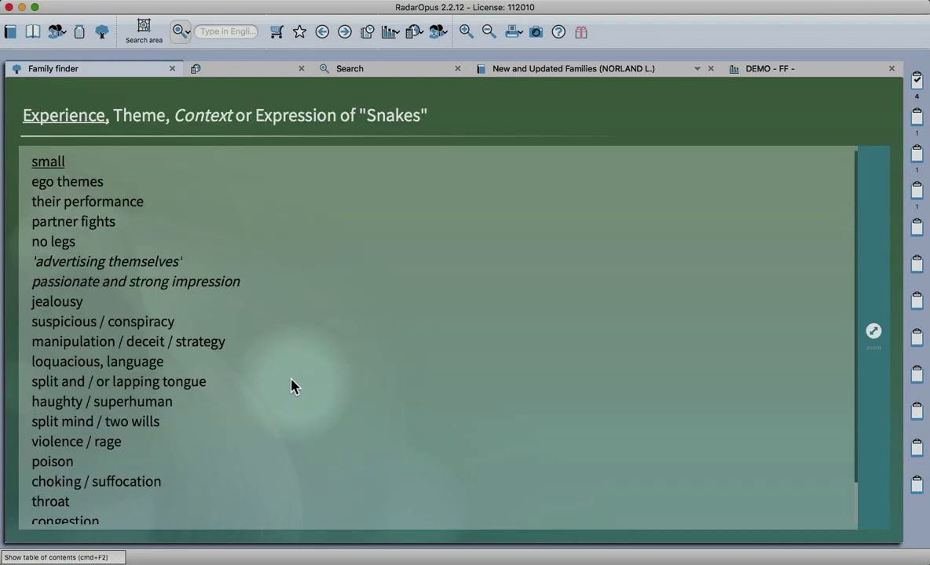
{"action": "scroll", "coordinate": [239, 341], "scroll_direction": "down", "scroll_amount": 2}
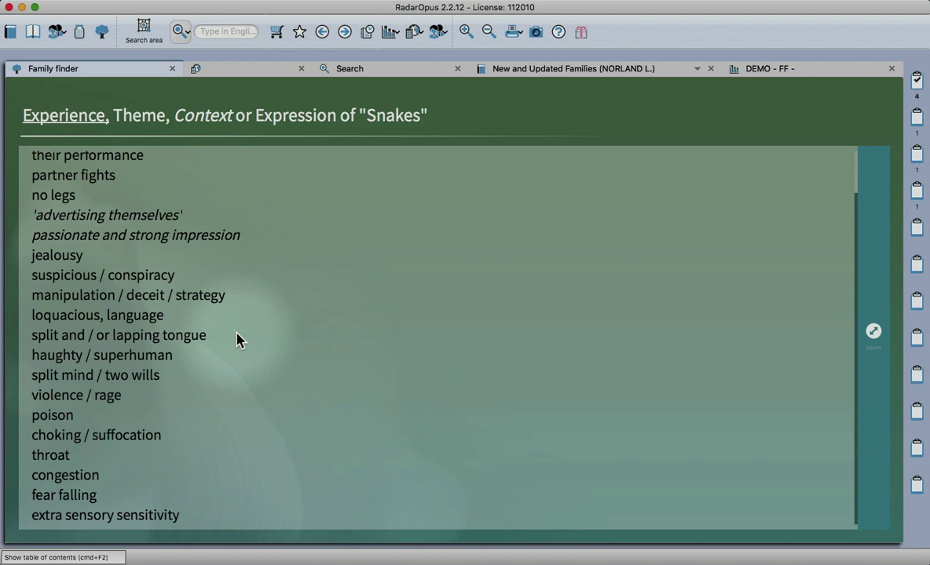
{"action": "scroll", "coordinate": [234, 333], "scroll_direction": "up", "scroll_amount": 2}
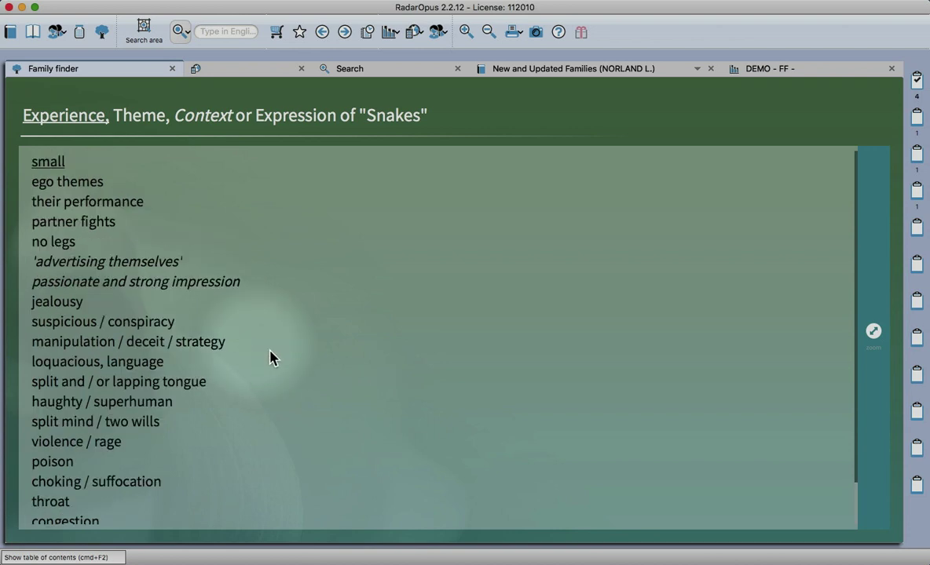
{"action": "left_click", "coordinate": [298, 369]}
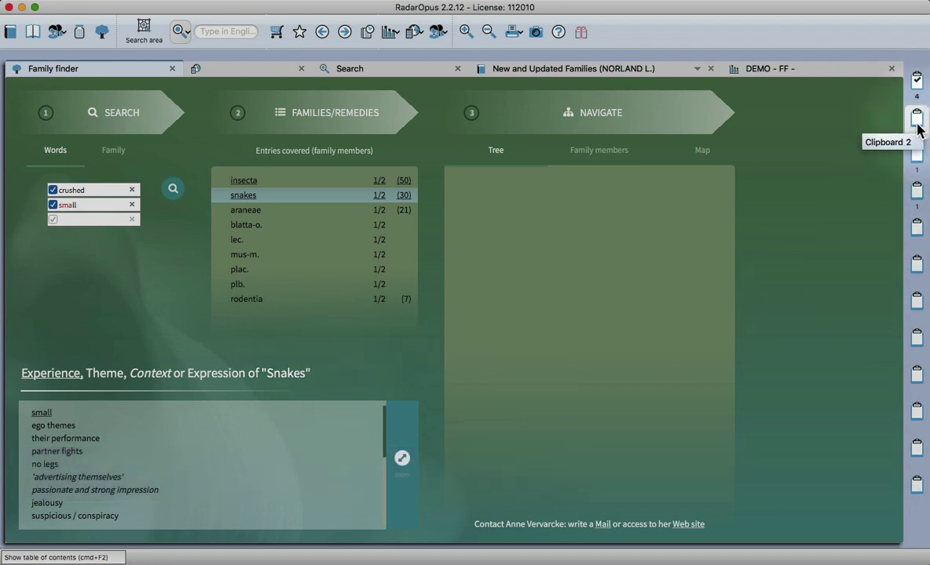
{"action": "left_click", "coordinate": [701, 153]}
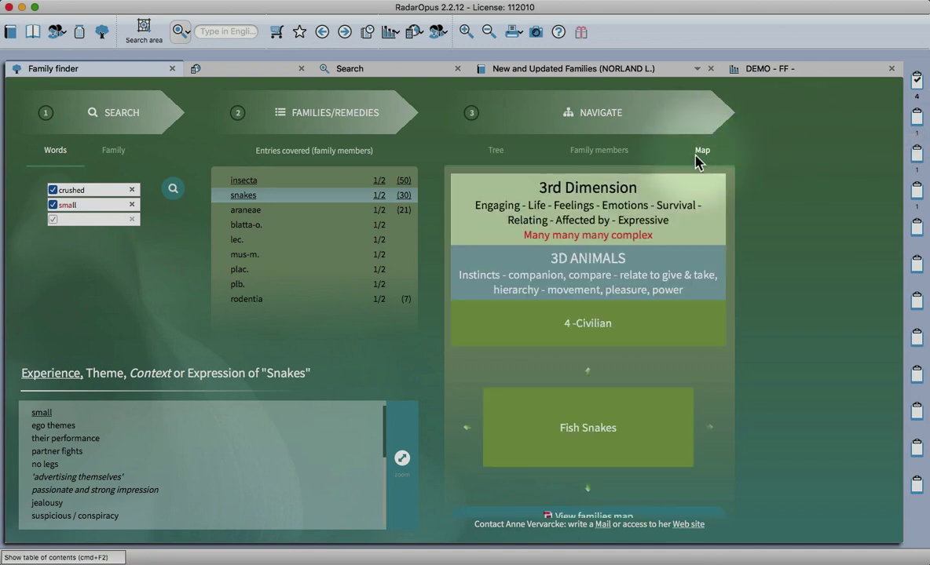
- Show Clipboard 2 and select its 'DELUSIONS - small - body is smaller' rubric with 80 remedies
{"action": "left_click", "coordinate": [919, 124]}
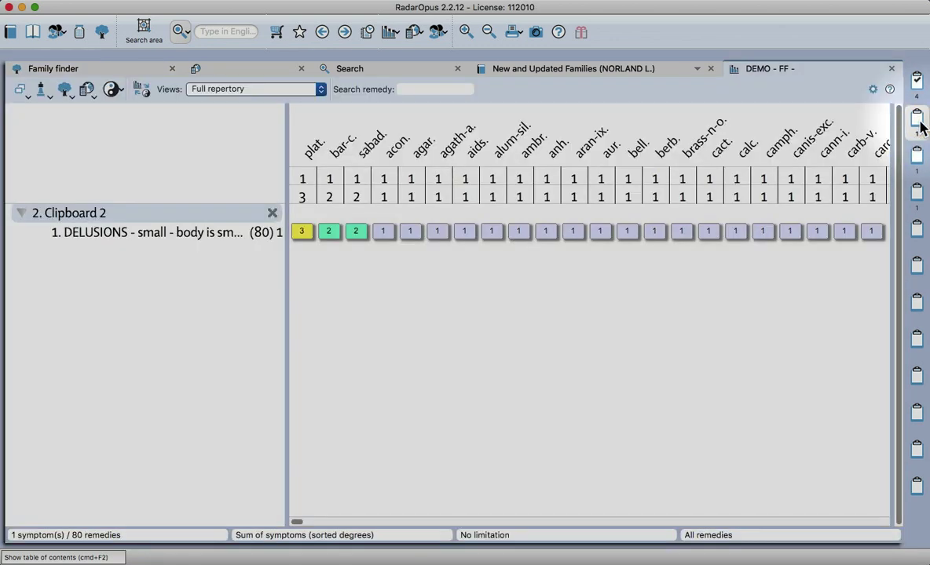
{"action": "left_click_drag", "start_coordinate": [288, 304], "coordinate": [318, 297]}
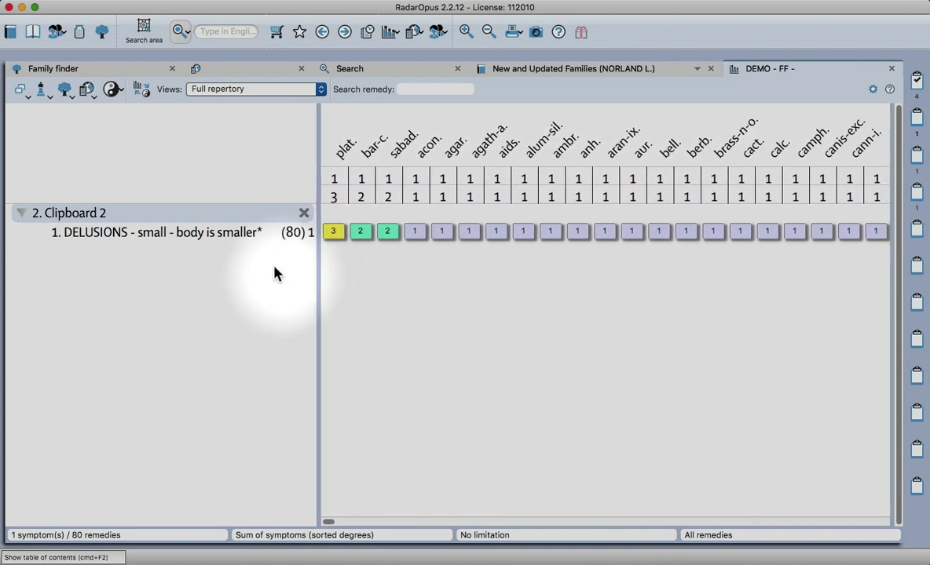
{"action": "left_click", "coordinate": [162, 235]}
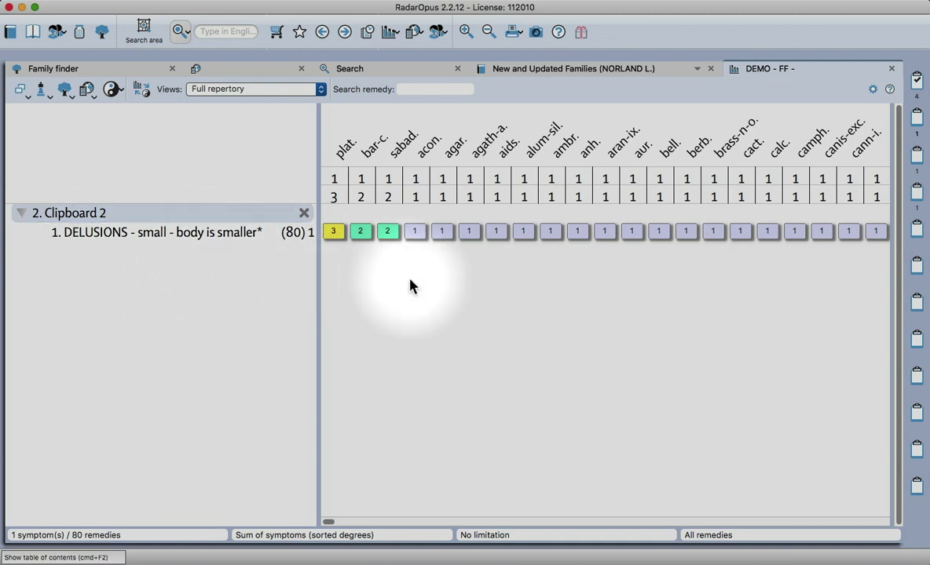
- Replace the hiding search with the query ((delusions|feeling|sensation) (small|diminished|tiny)) $3
{"action": "left_click", "coordinate": [371, 72]}
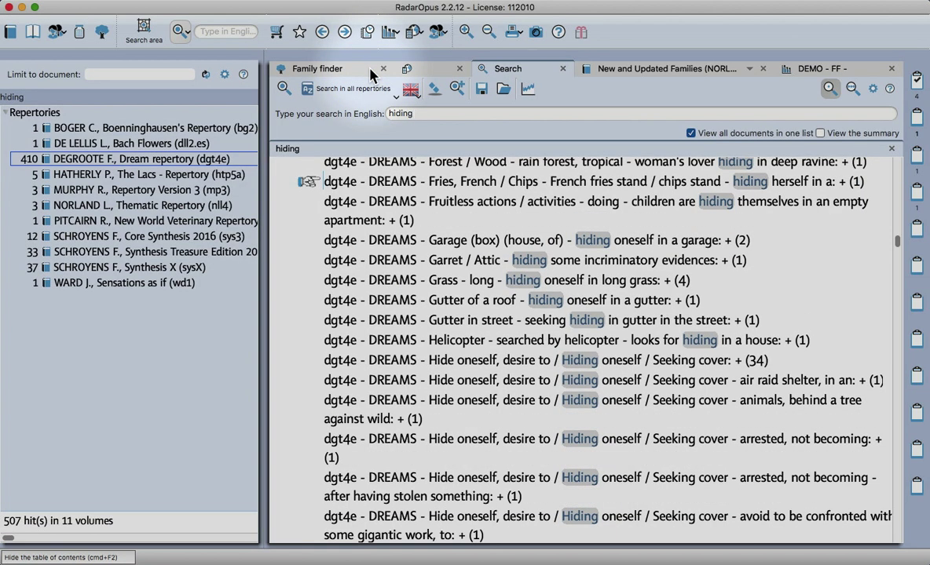
{"action": "left_click", "coordinate": [435, 90]}
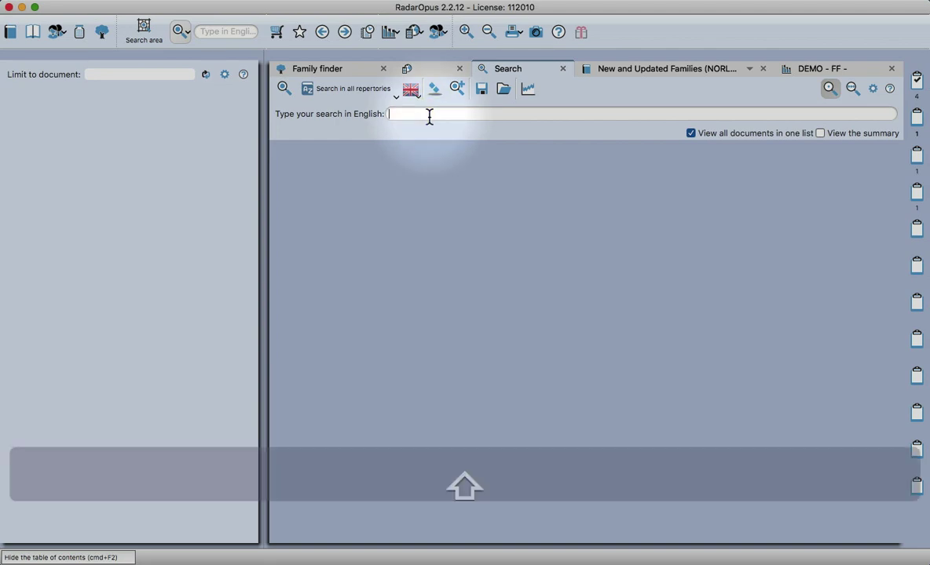
{"action": "type", "text": "((delusion"}
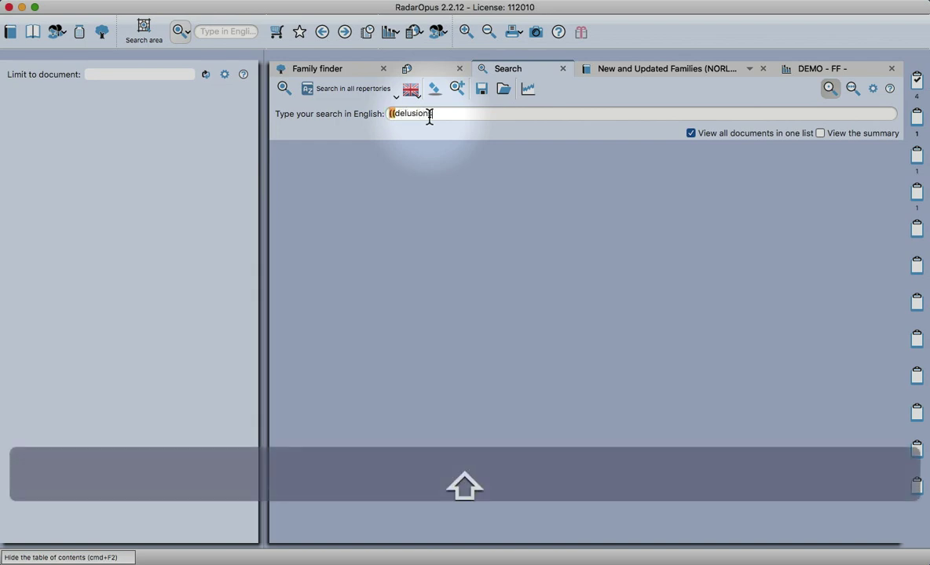
{"action": "type", "text": ")"}
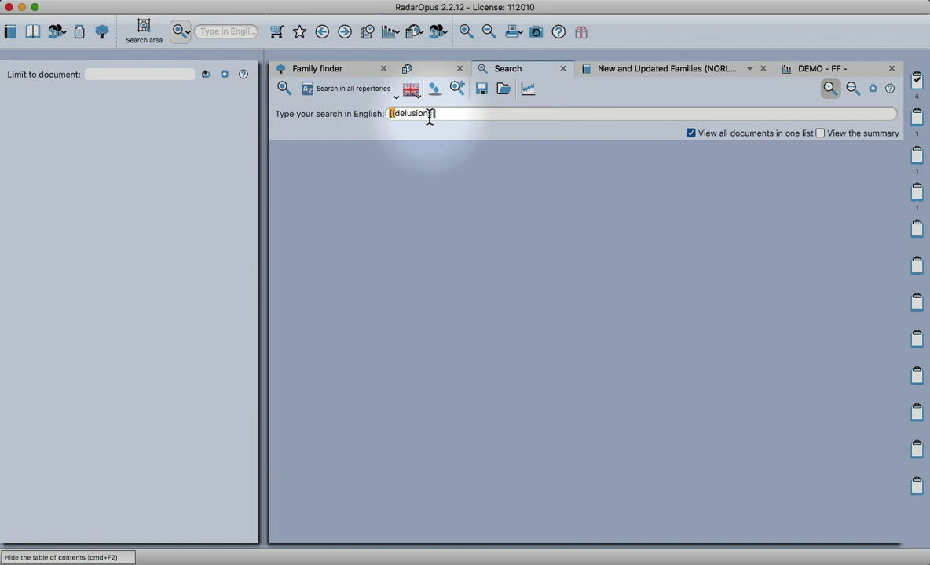
{"action": "type", "text": " feel"}
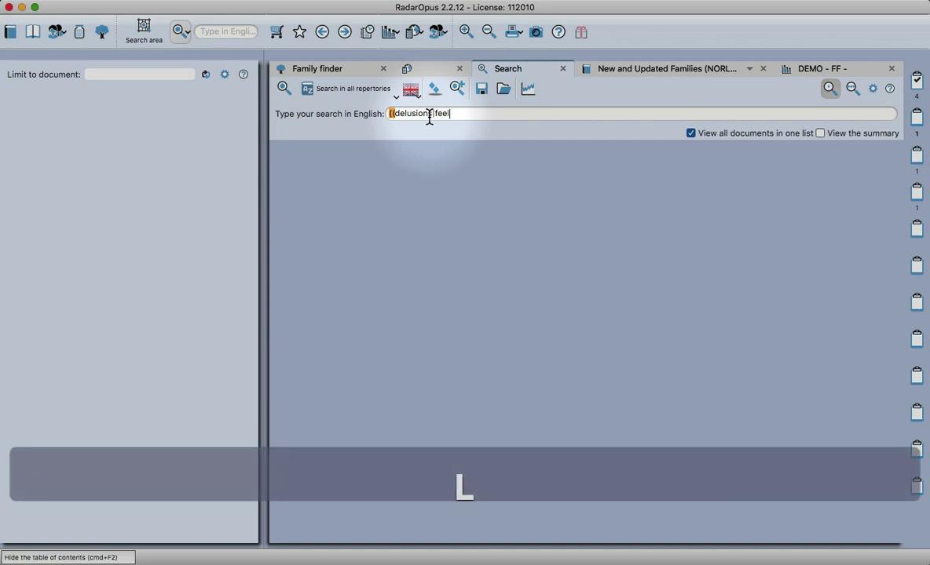
{"action": "type", "text": "ing|"}
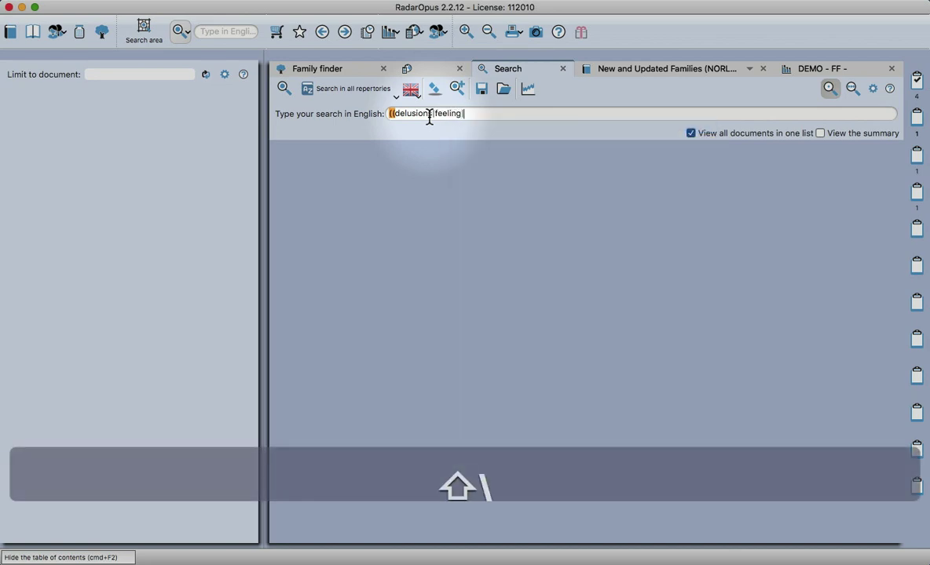
{"action": "type", "text": "sensation)"}
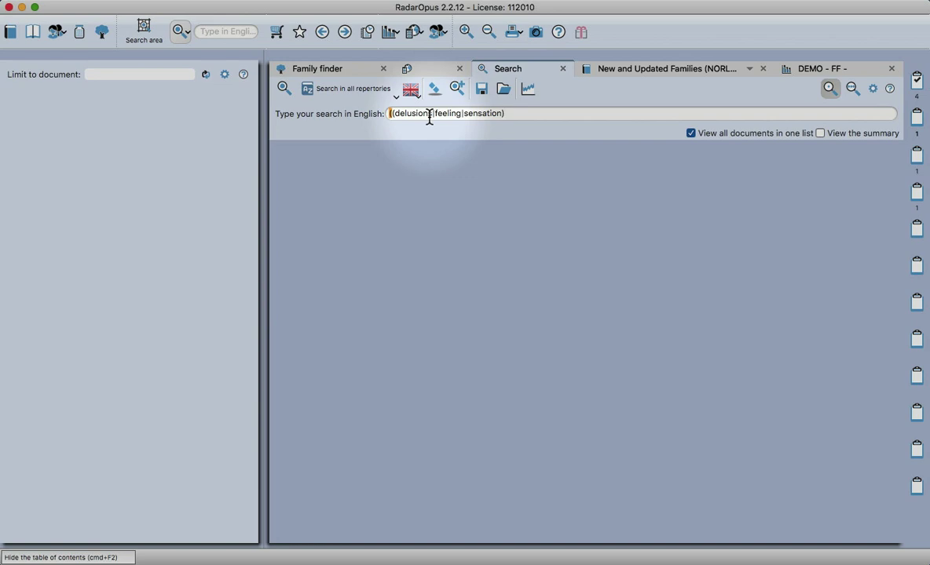
{"action": "type", "text": "("}
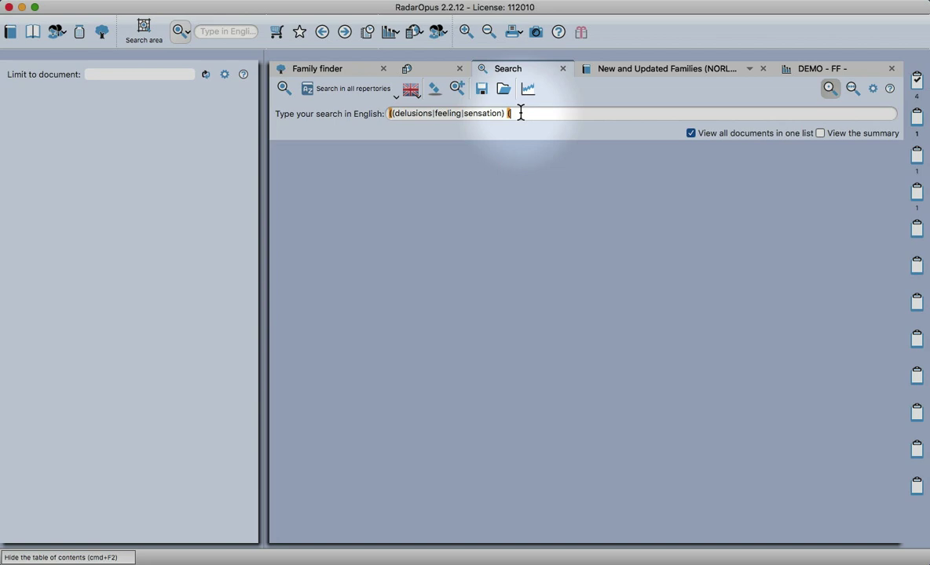
{"action": "type", "text": "small"}
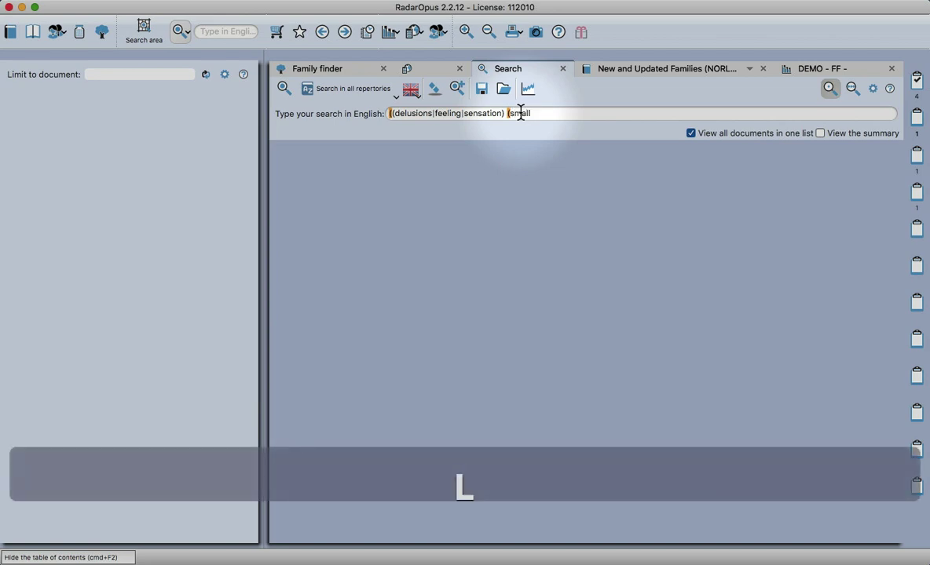
{"action": "type", "text": "|"}
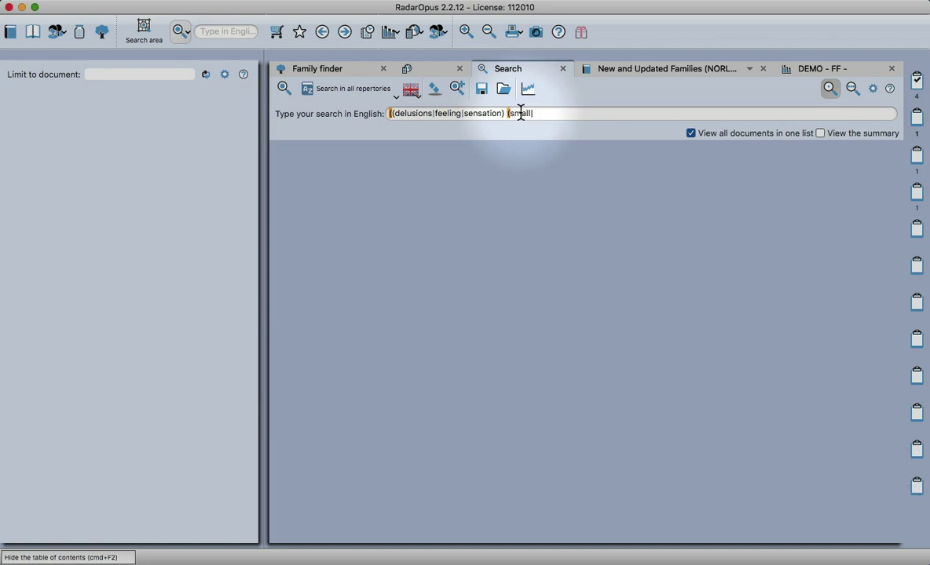
{"action": "type", "text": "diminished"}
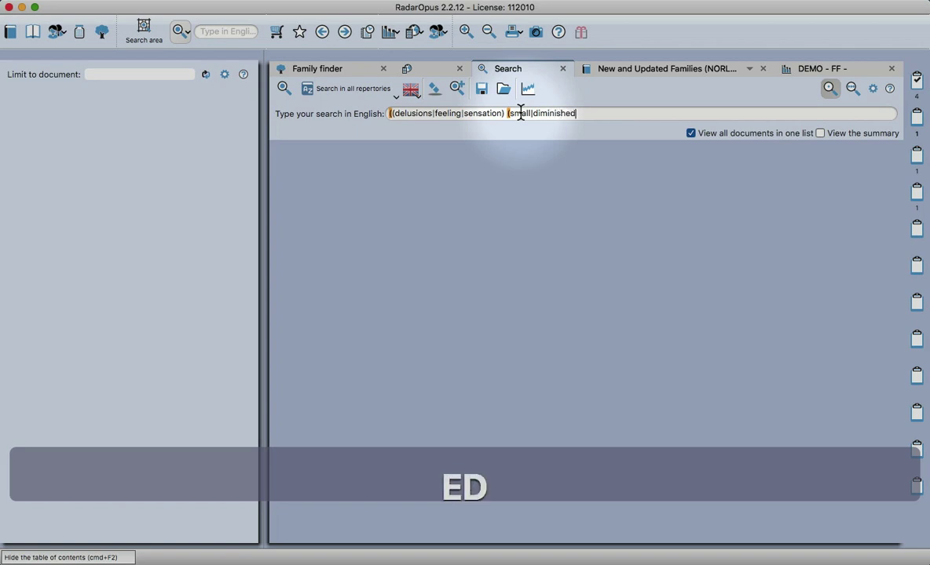
{"action": "type", "text": "|"}
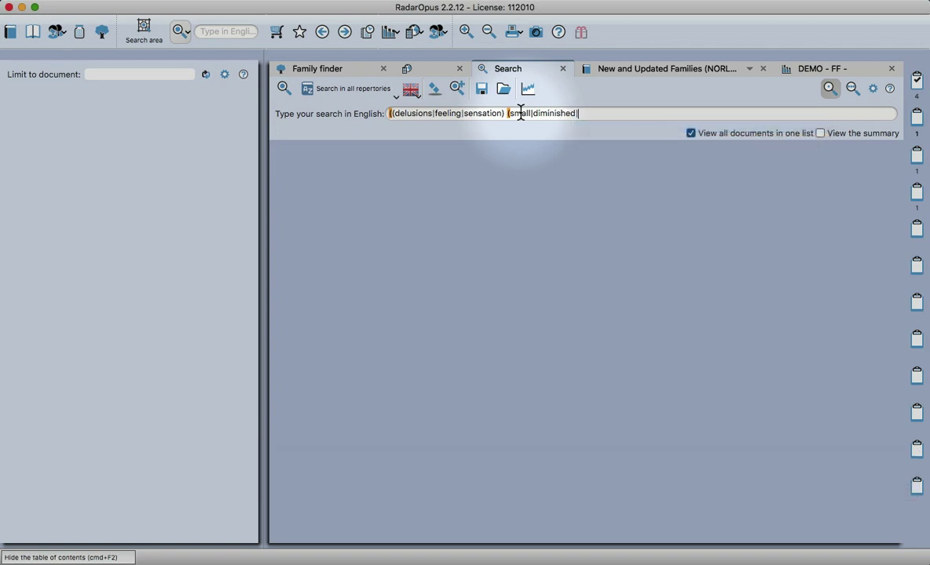
{"action": "type", "text": "tiny))"}
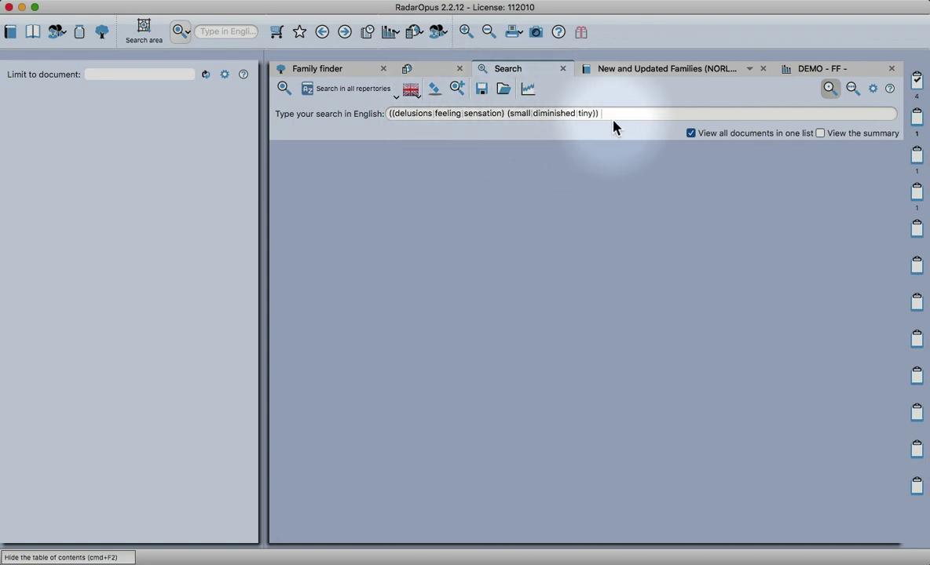
{"action": "type", "text": "$"}
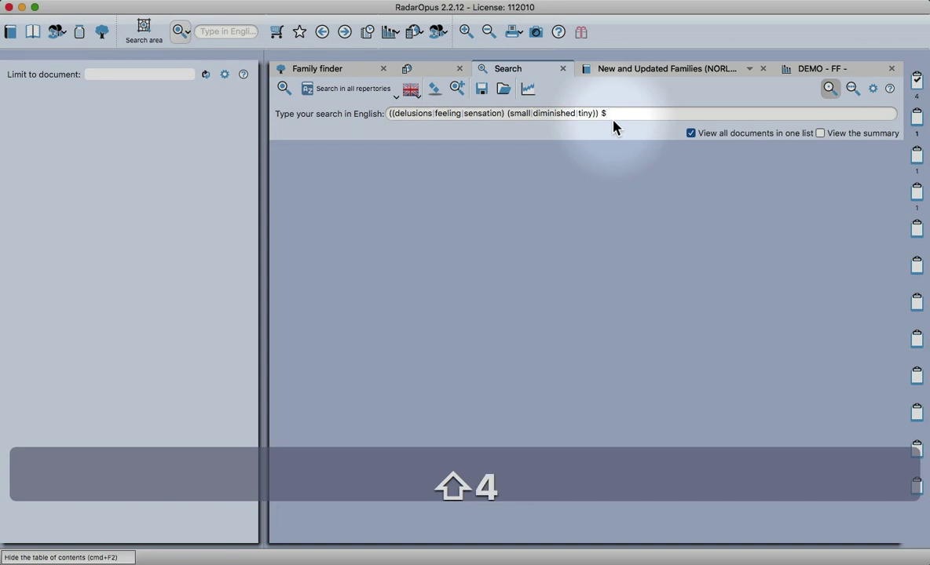
{"action": "type", "text": "3"}
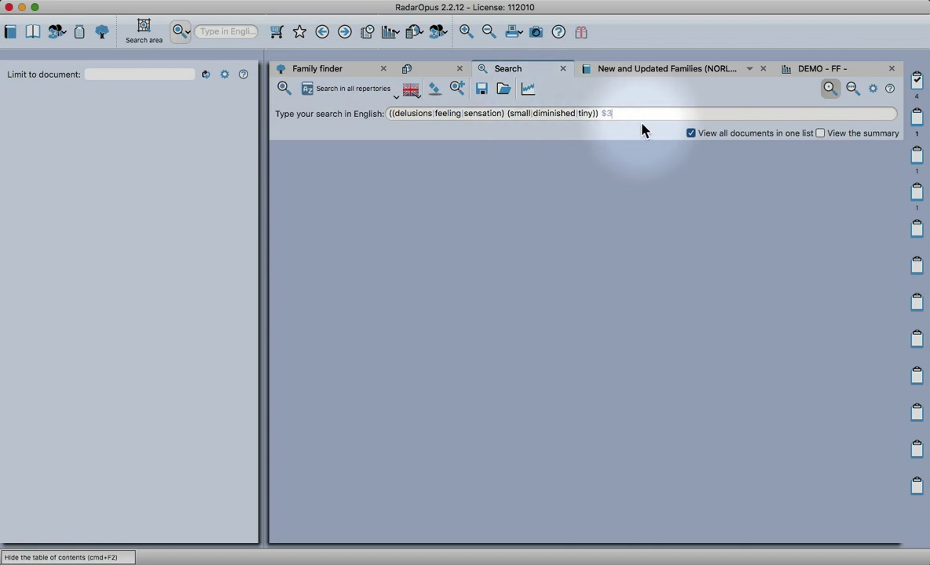
- Run the delusions query across all documents, returning 977 hits in 281 volumes
{"action": "left_click", "coordinate": [357, 88]}
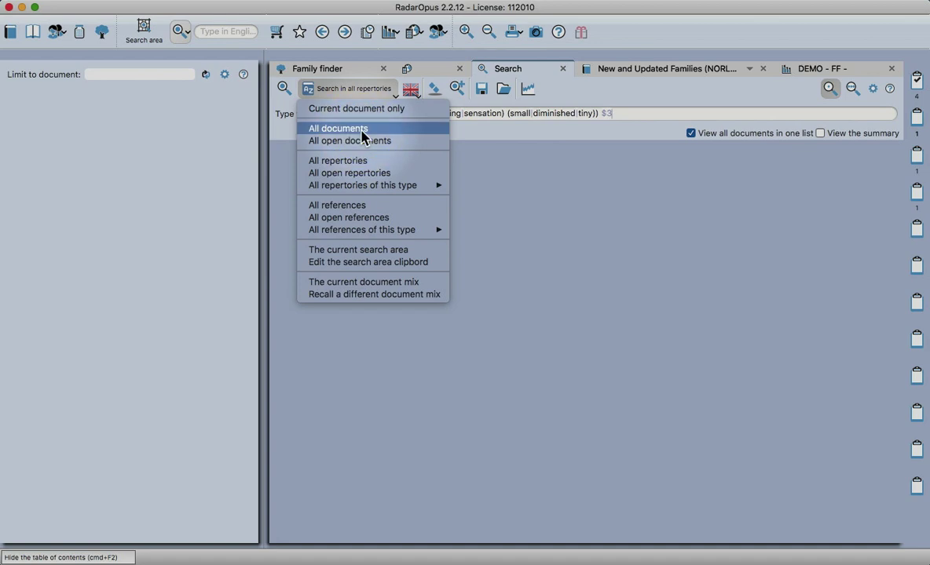
{"action": "left_click", "coordinate": [363, 131]}
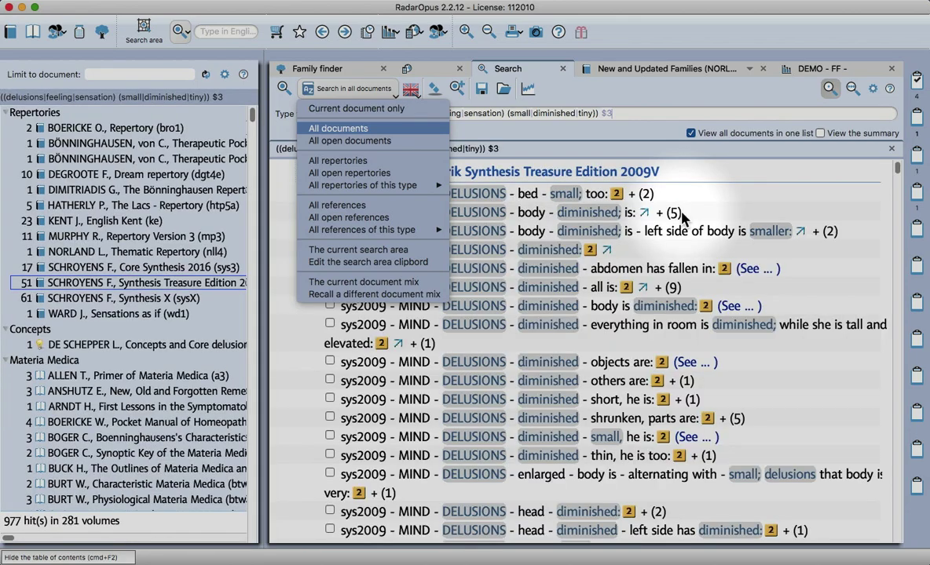
{"action": "scroll", "coordinate": [166, 275], "scroll_direction": "down", "scroll_amount": 5}
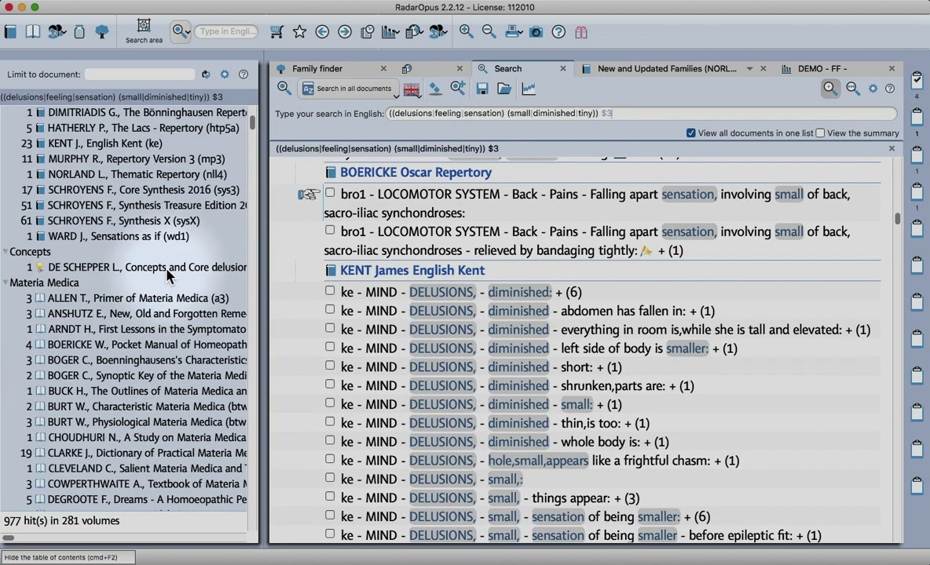
{"action": "scroll", "coordinate": [167, 275], "scroll_direction": "down", "scroll_amount": 2}
{"action": "scroll", "coordinate": [167, 275], "scroll_direction": "down", "scroll_amount": 5}
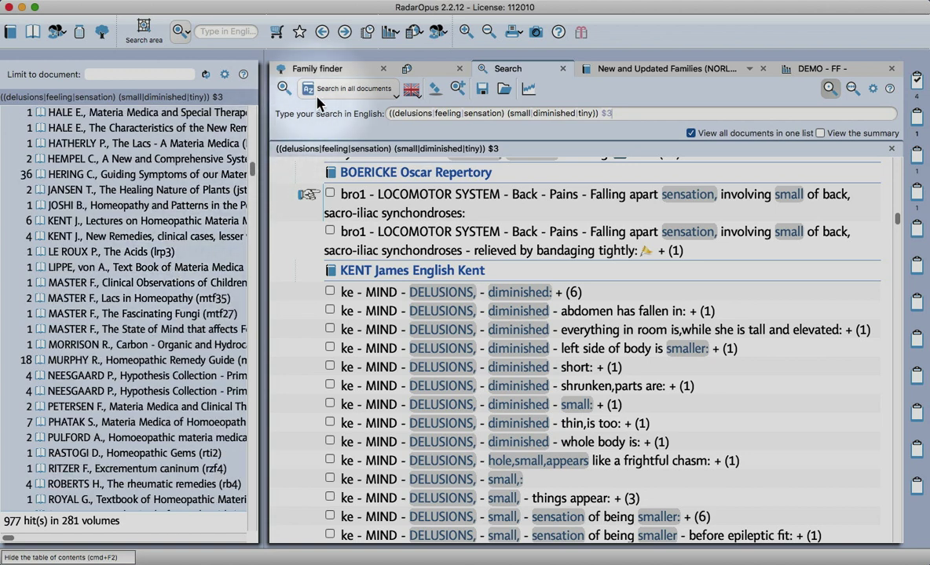
{"action": "left_click", "coordinate": [344, 90]}
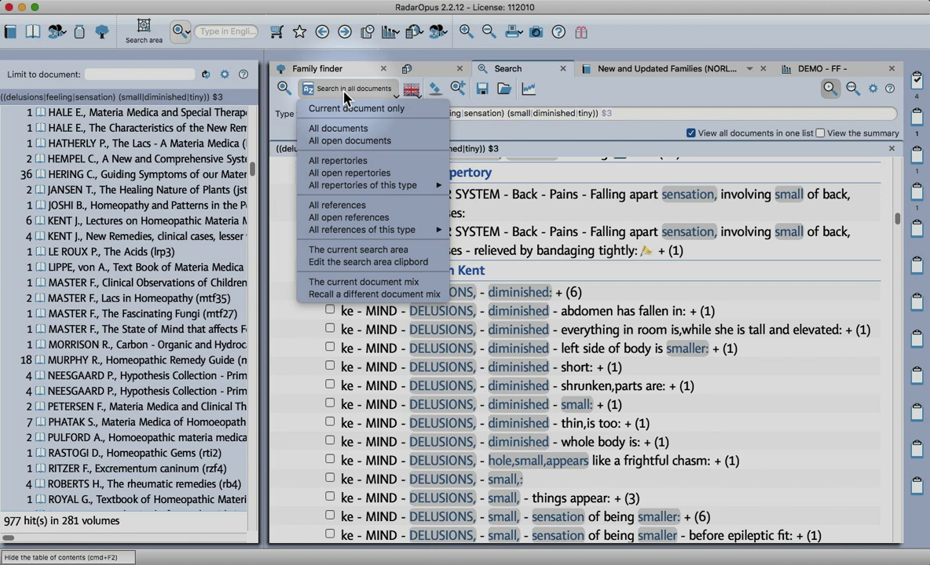
- Recall the saved Reliable Mix1.mix from Documents > radar > MIX FILES as the search scope
{"action": "left_click", "coordinate": [374, 295]}
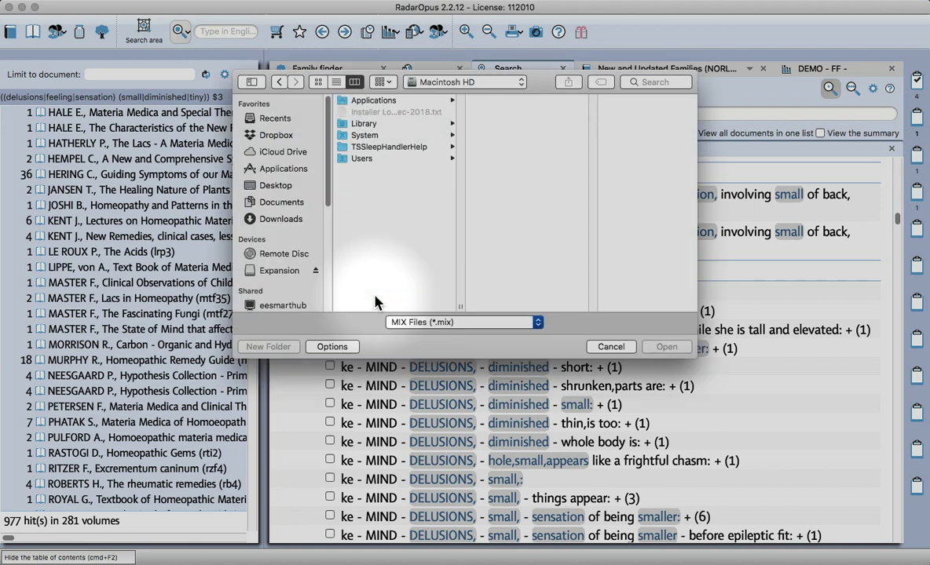
{"action": "left_click", "coordinate": [283, 202]}
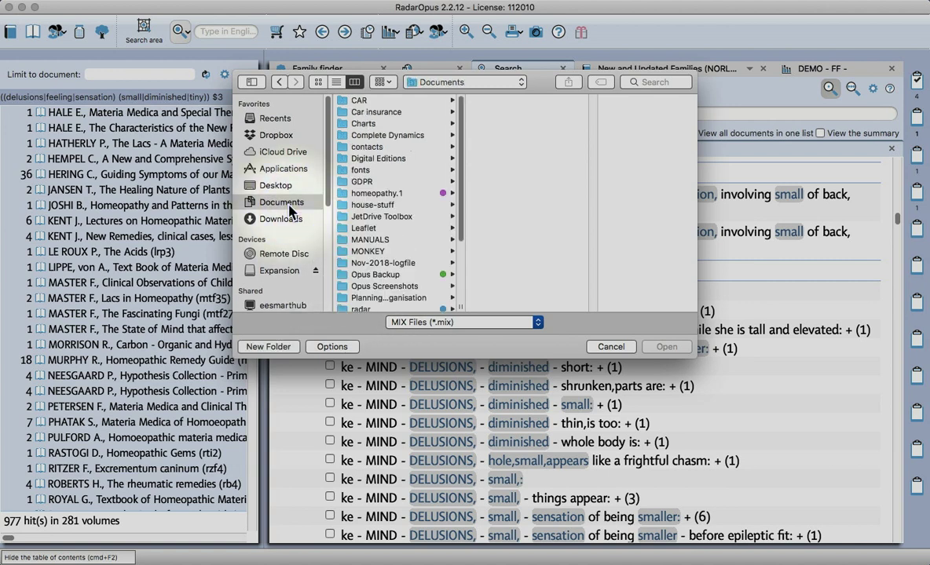
{"action": "type", "text": "ra"}
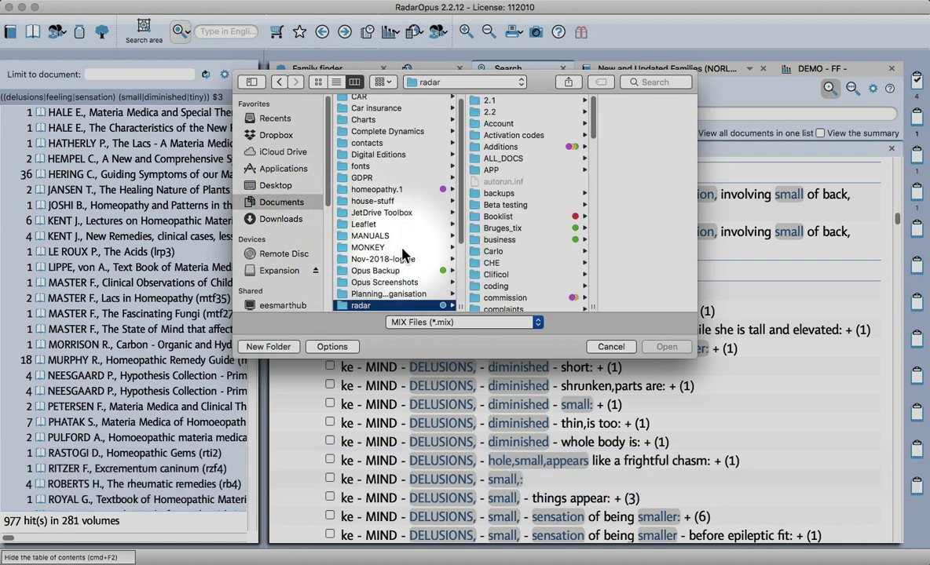
{"action": "key", "text": "Right"}
{"action": "type", "text": "mix"}
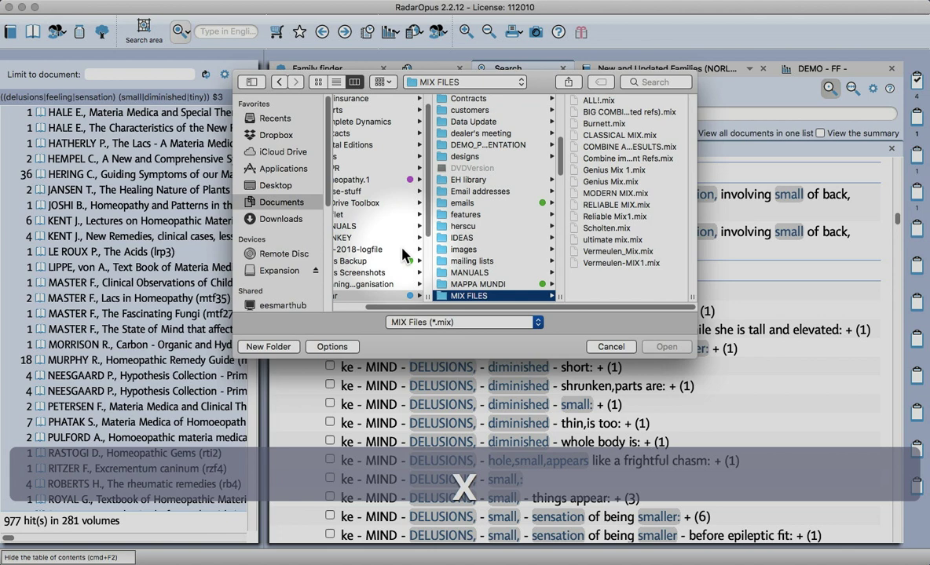
{"action": "key", "text": "Right"}
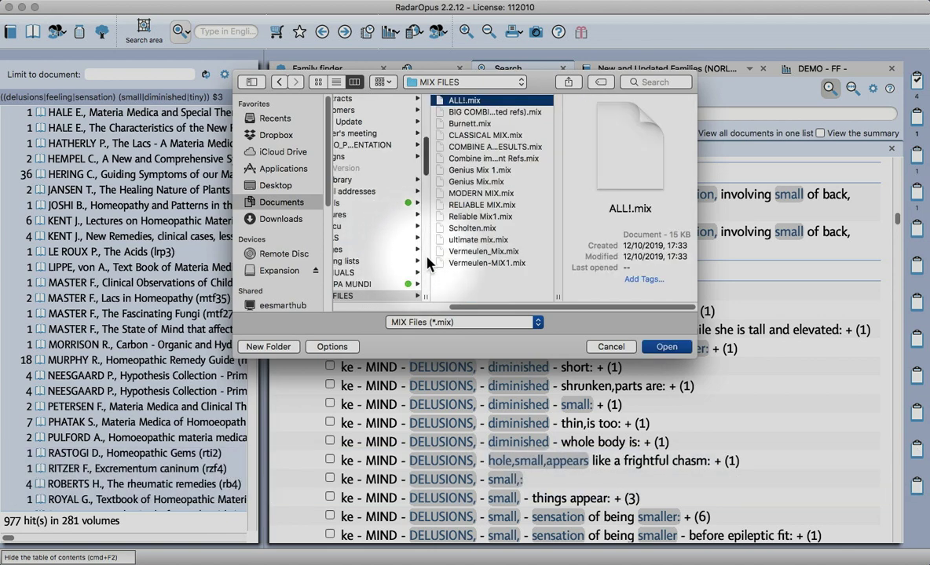
{"action": "left_click", "coordinate": [468, 216]}
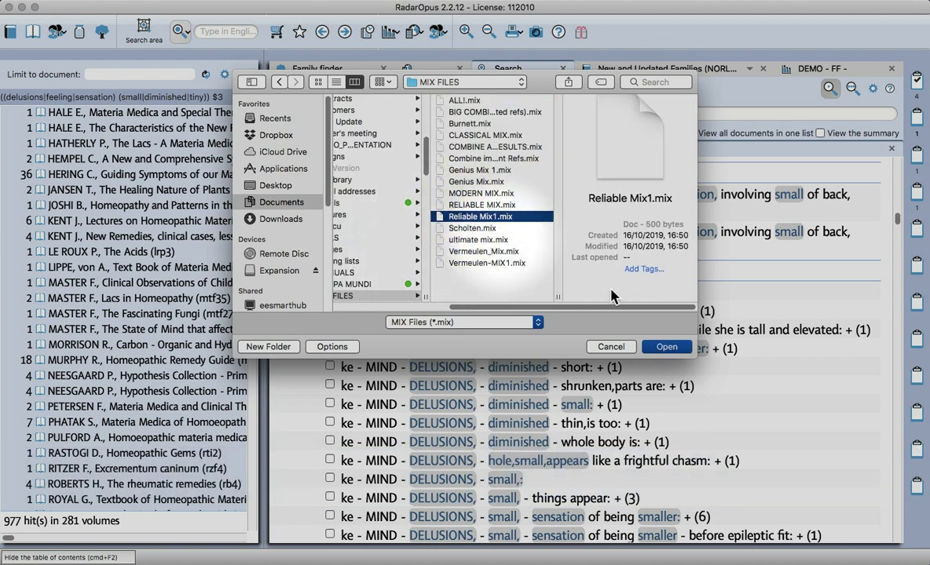
{"action": "left_click", "coordinate": [674, 350]}
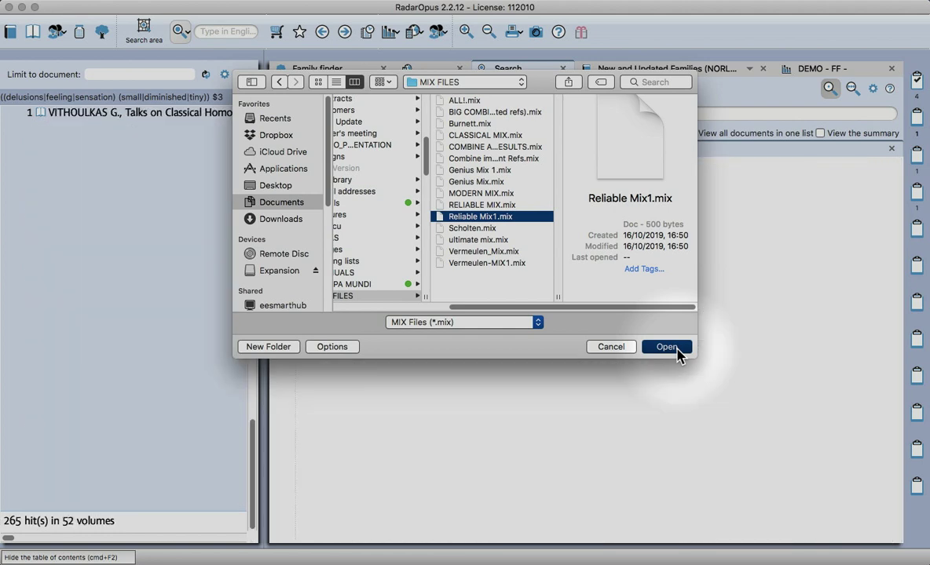
- Load Reliable Mix1 as the scope and look over its 265 results
{"action": "left_click", "coordinate": [673, 350]}
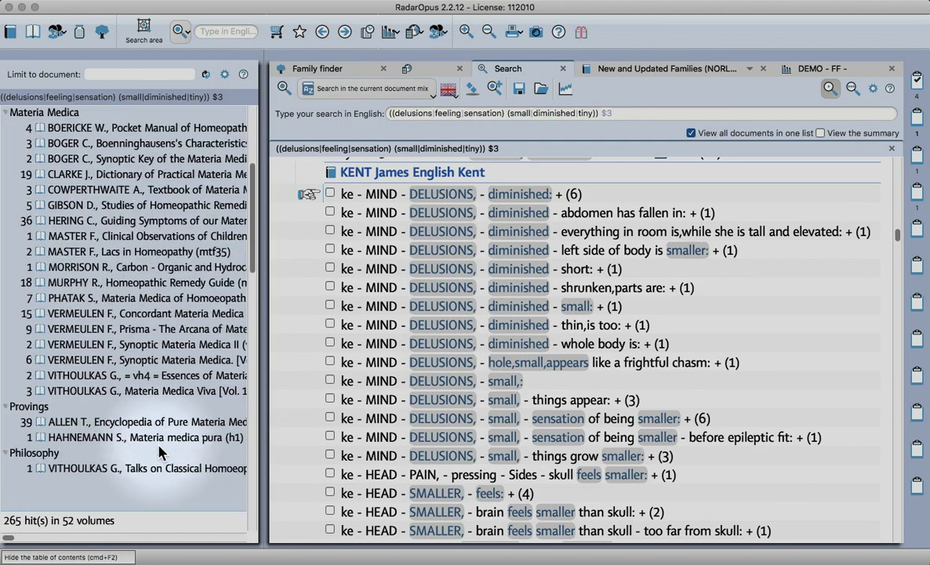
{"action": "scroll", "coordinate": [146, 412], "scroll_direction": "down", "scroll_amount": 5}
{"action": "scroll", "coordinate": [150, 407], "scroll_direction": "up", "scroll_amount": 8}
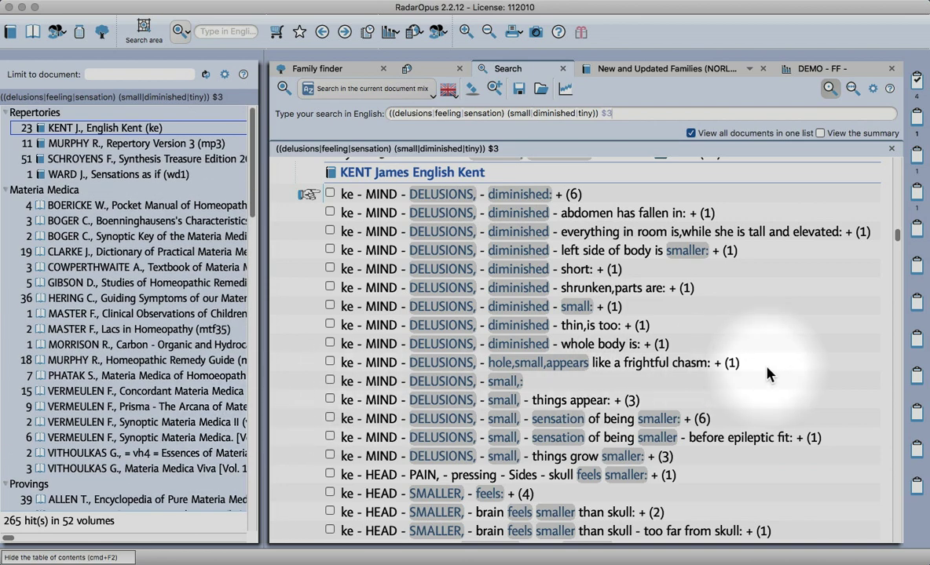
- Tick every result rubric and add them to Clipboard 5 as one combined rubric
{"action": "key", "text": "super+Return"}
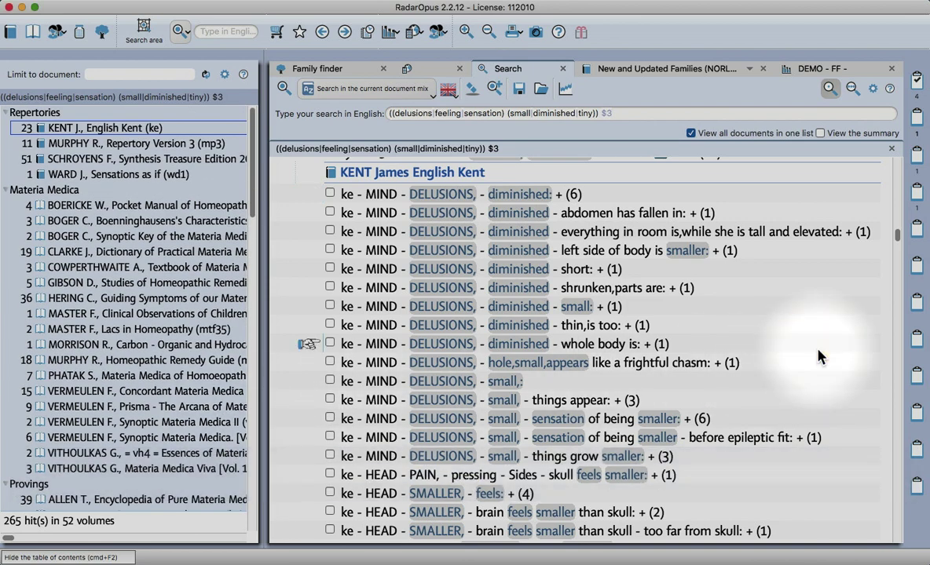
{"action": "key", "text": "super+Return"}
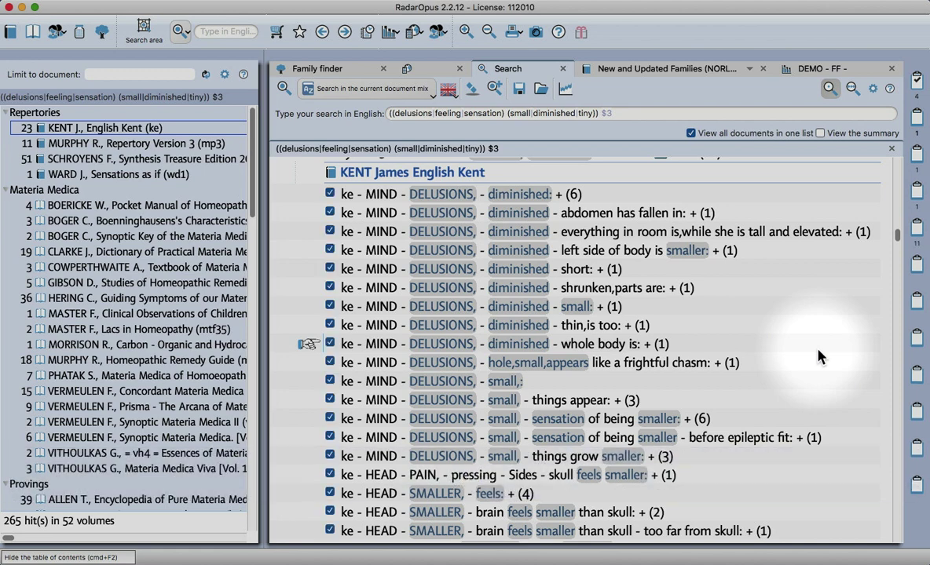
{"action": "left_click", "coordinate": [916, 229]}
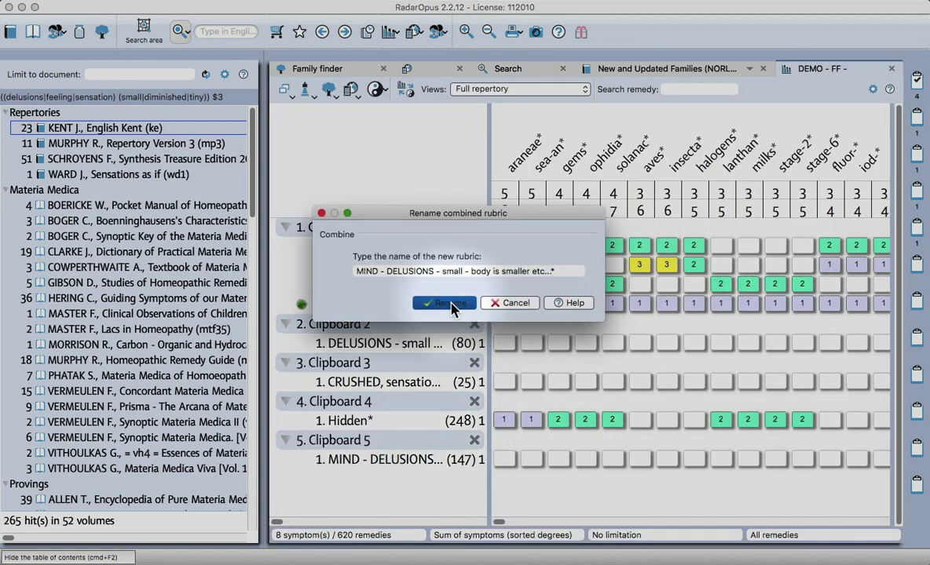
- Confirm the combined rubric's name, show only Clipboard 5 and hide the table of contents
{"action": "left_click", "coordinate": [444, 303]}
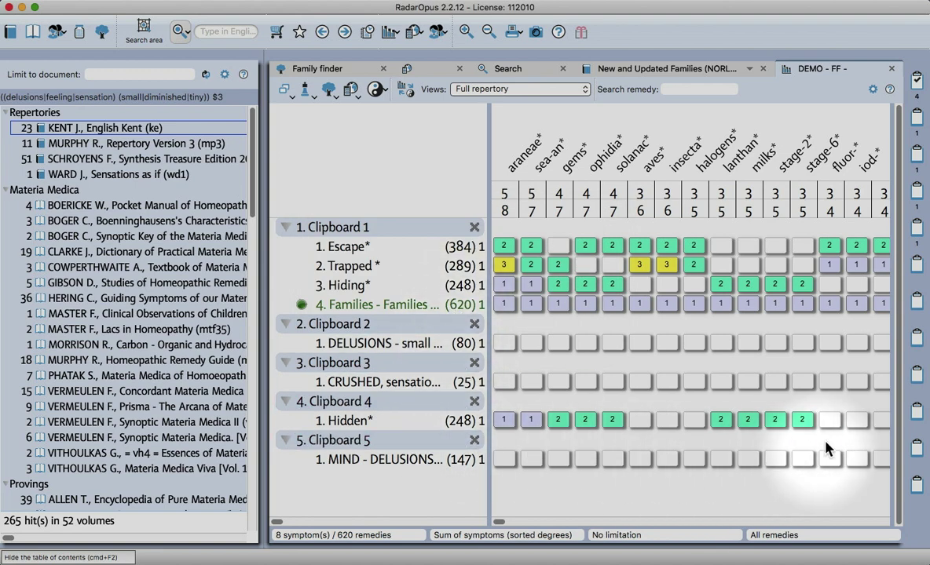
{"action": "left_click", "coordinate": [916, 228]}
{"action": "left_click", "coordinate": [693, 351]}
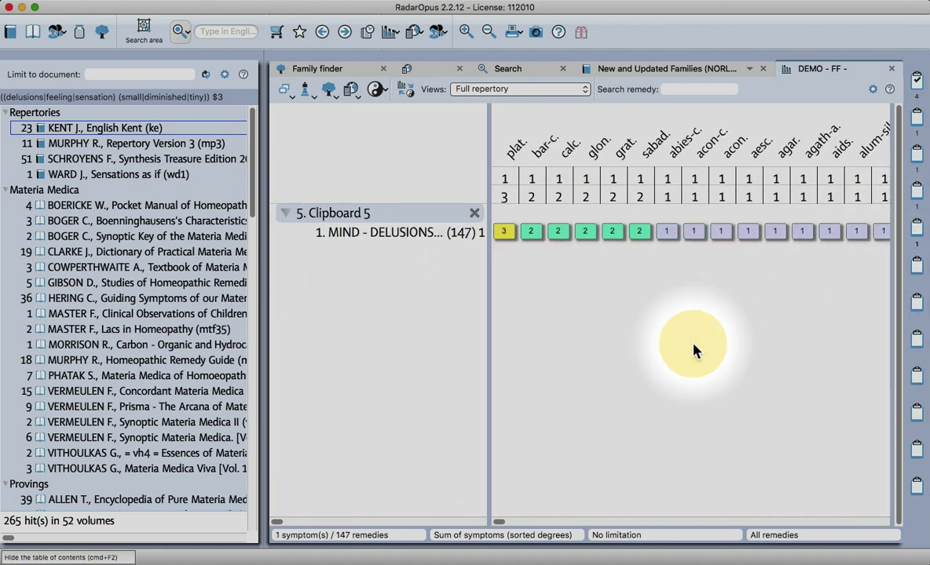
{"action": "key", "text": "super+F2"}
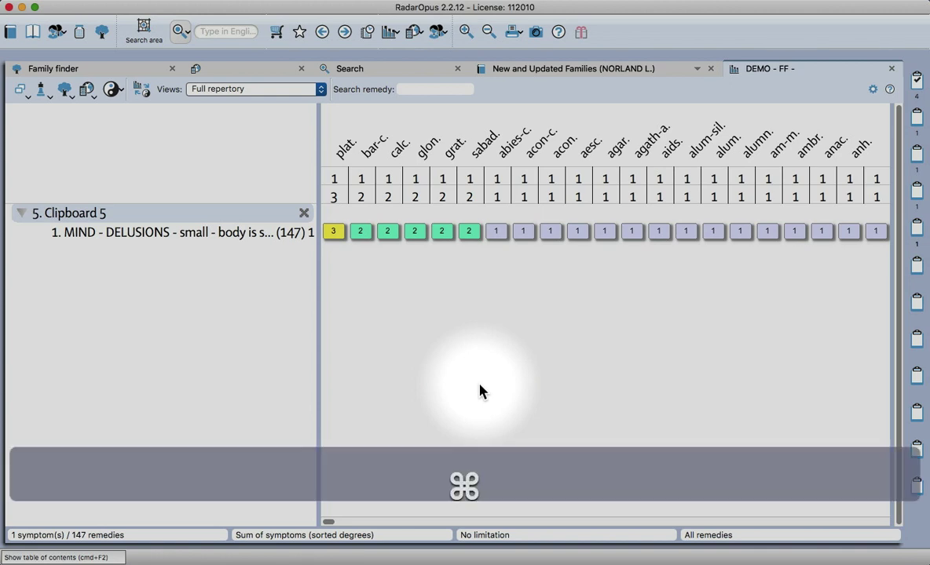
- Page through the remedy grid and widen the rubric column to show the full rubric name
{"action": "key", "text": "super+Right"}
{"action": "key", "text": "super+Right"}
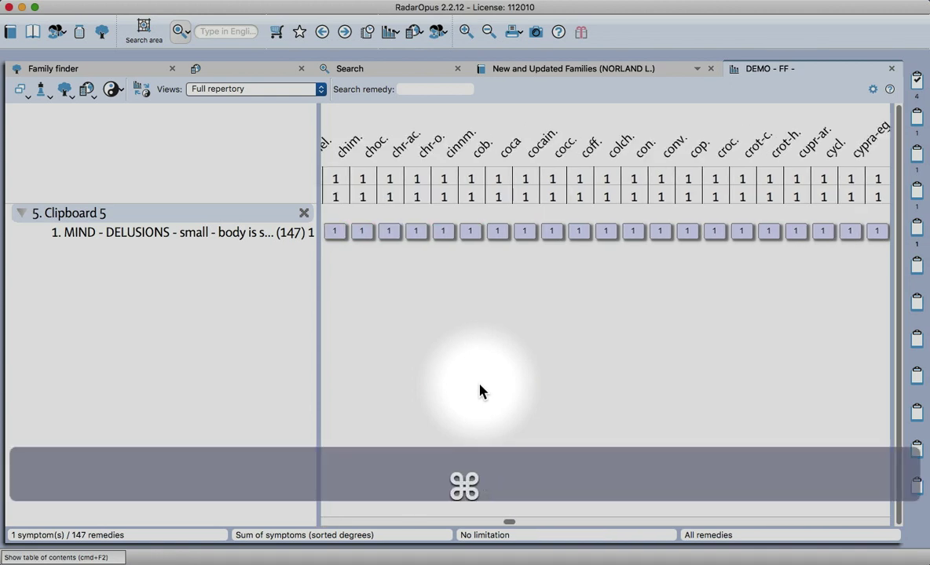
{"action": "key", "text": "super+Left"}
{"action": "key", "text": "super+Left"}
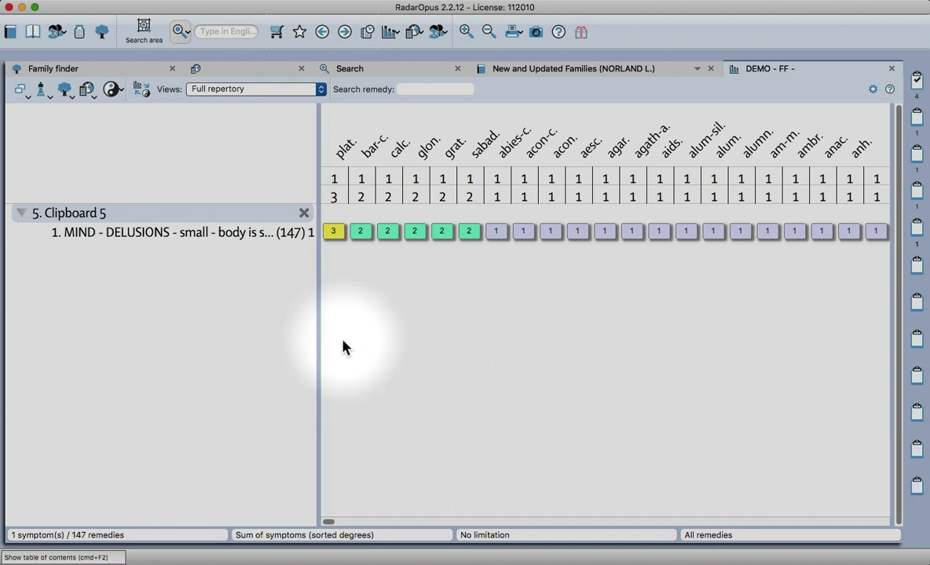
{"action": "left_click_drag", "start_coordinate": [318, 335], "coordinate": [390, 335]}
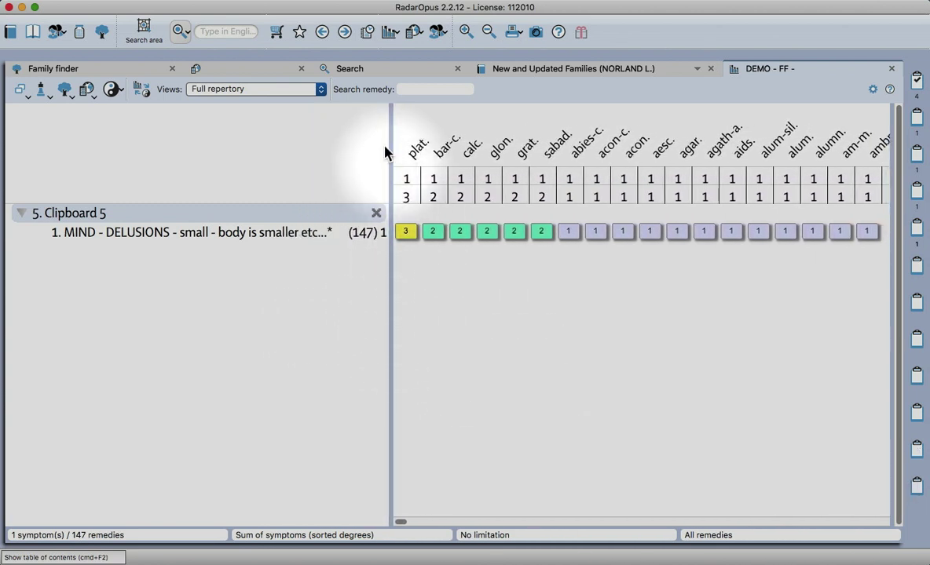
- Return to the word search results and view the Hering Guiding Symptoms hits
{"action": "left_click", "coordinate": [378, 72]}
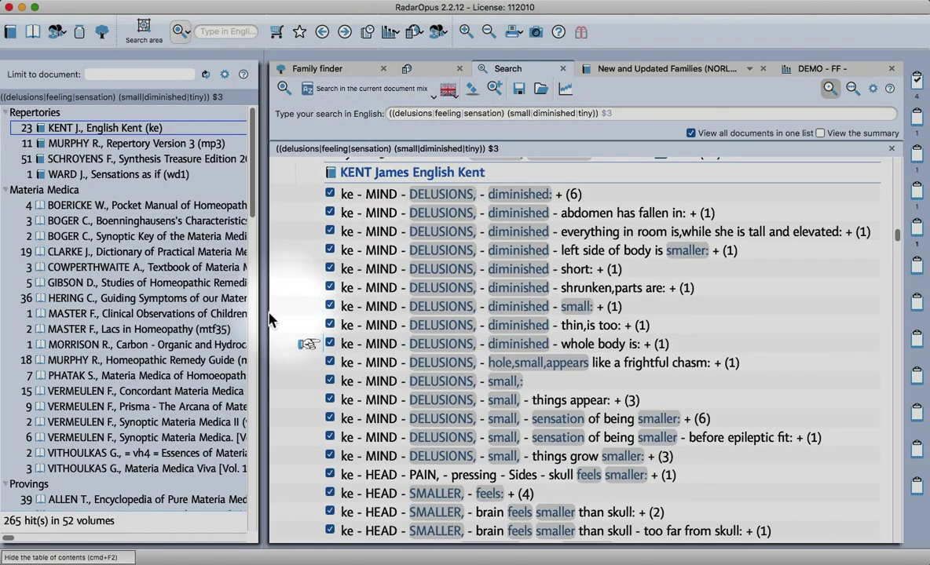
{"action": "left_click", "coordinate": [148, 300]}
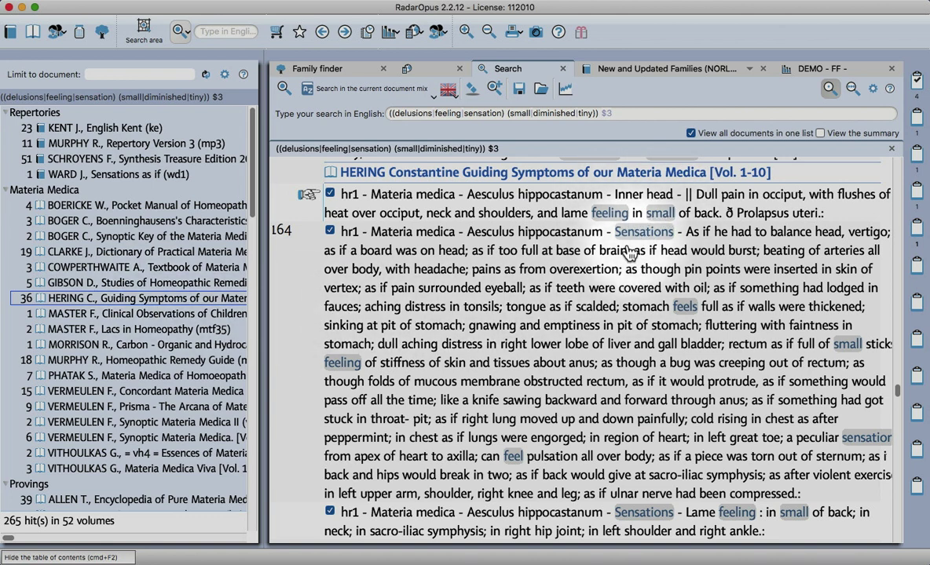
{"action": "scroll", "coordinate": [626, 252], "scroll_direction": "up", "scroll_amount": 2}
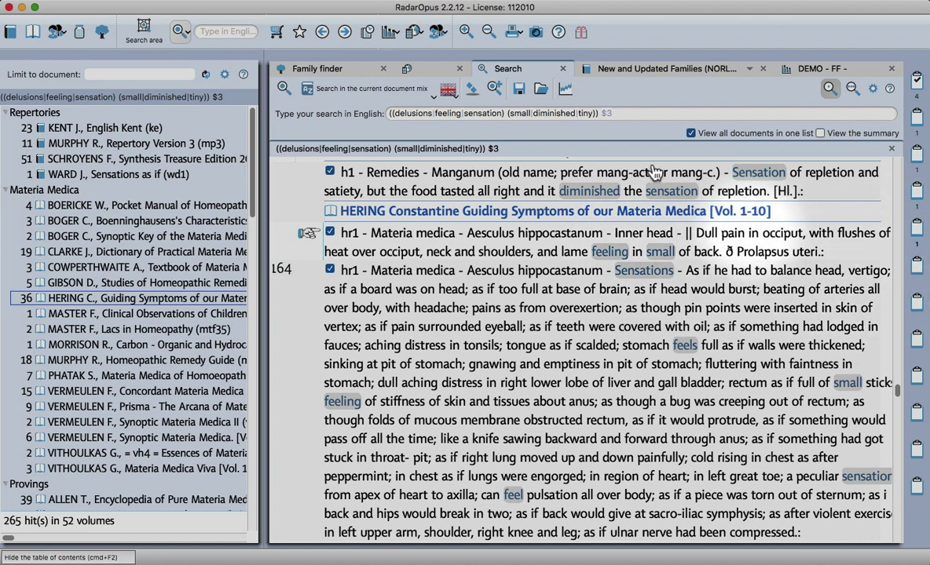
- Add the 'Mind (All chapters)' restriction to the query and rerun it, giving 56 hits in 5 volumes
{"action": "left_click", "coordinate": [620, 112]}
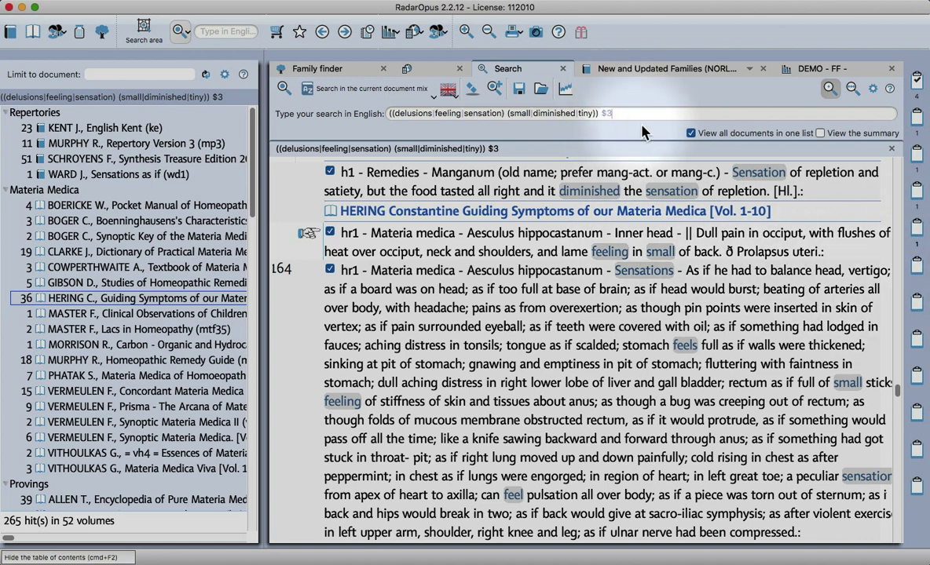
{"action": "type", "text": "mind"}
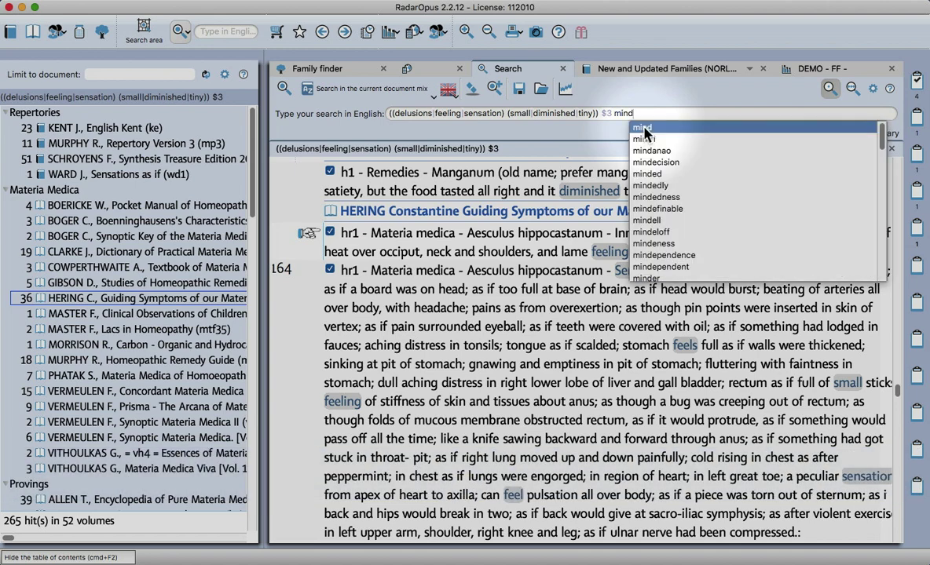
{"action": "scroll", "coordinate": [648, 142], "scroll_direction": "down", "scroll_amount": 10}
{"action": "scroll", "coordinate": [651, 150], "scroll_direction": "down", "scroll_amount": 2}
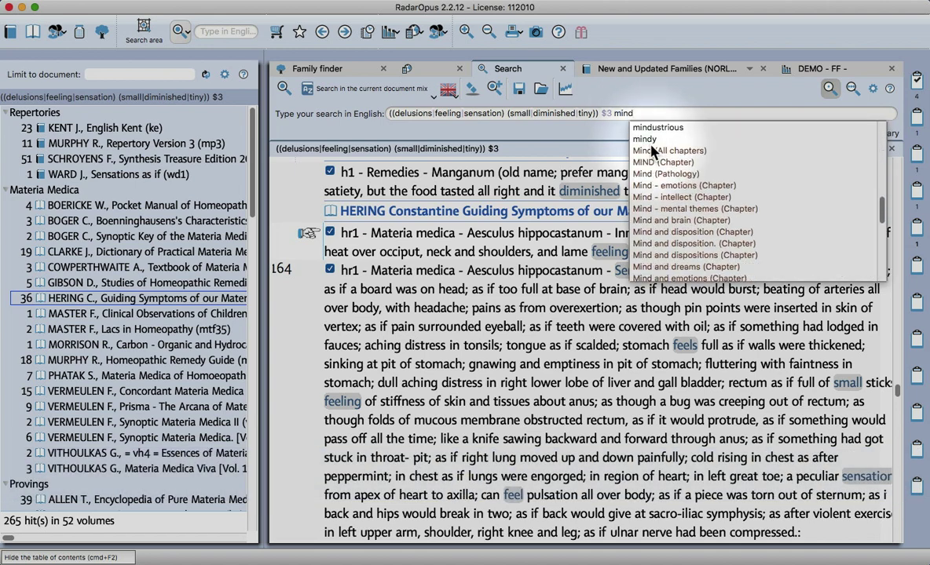
{"action": "left_click", "coordinate": [660, 165]}
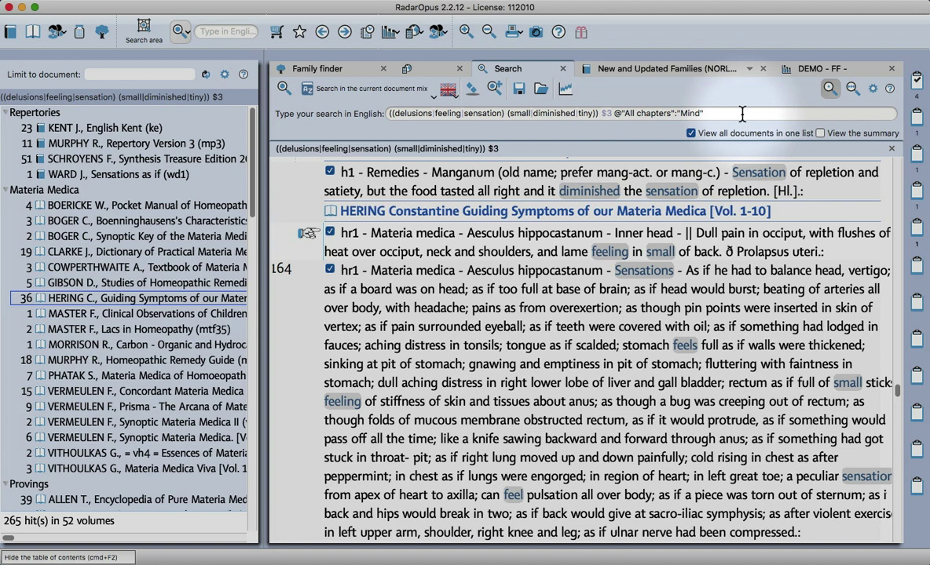
{"action": "key", "text": "Return"}
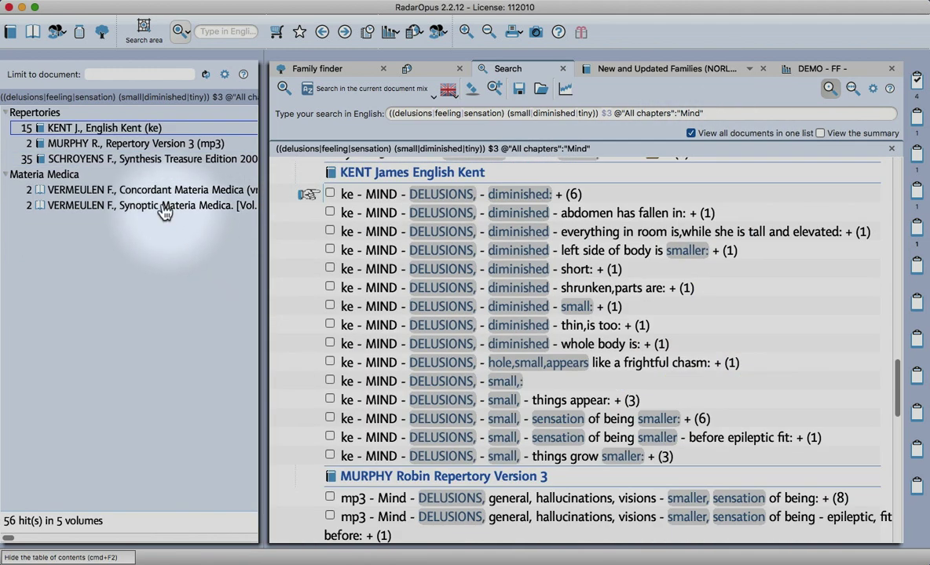
- Check all Mind-chapter hits and combine them into one named rubric
{"action": "left_click", "coordinate": [106, 206]}
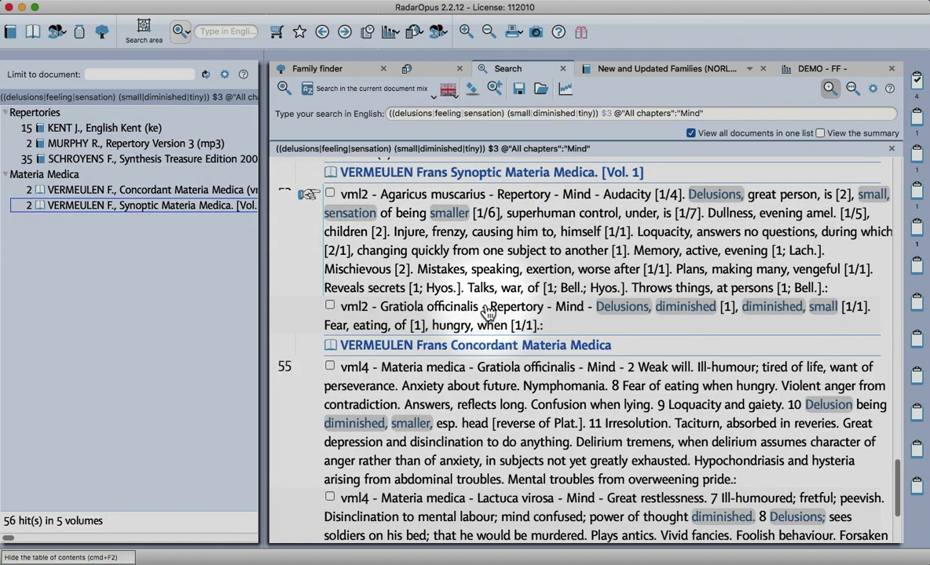
{"action": "key", "text": "super+a"}
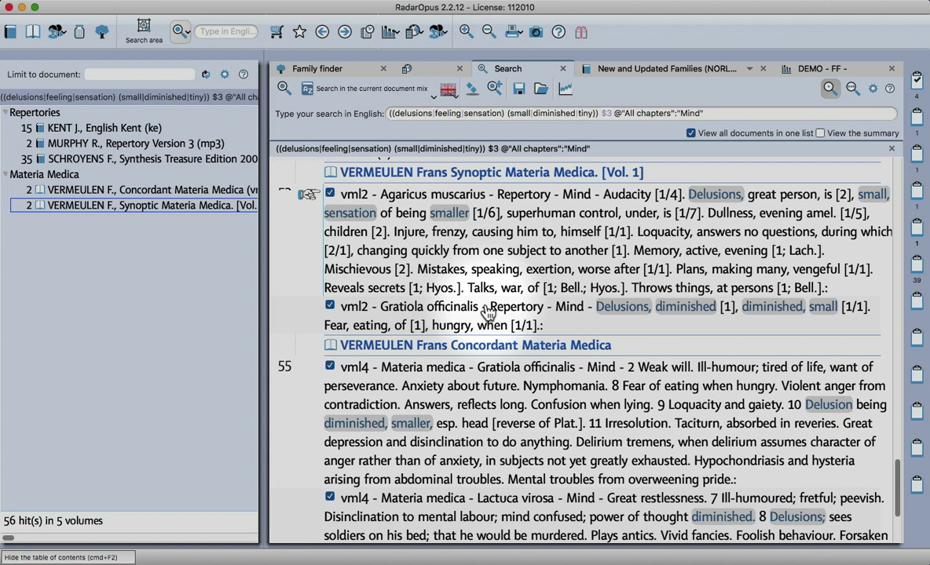
{"action": "key", "text": "Return"}
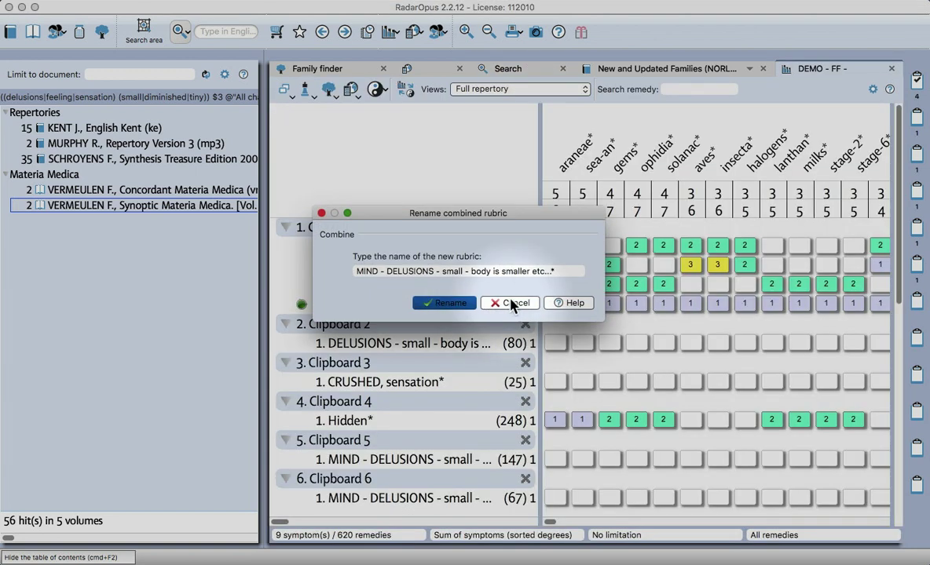
{"action": "left_click", "coordinate": [450, 305]}
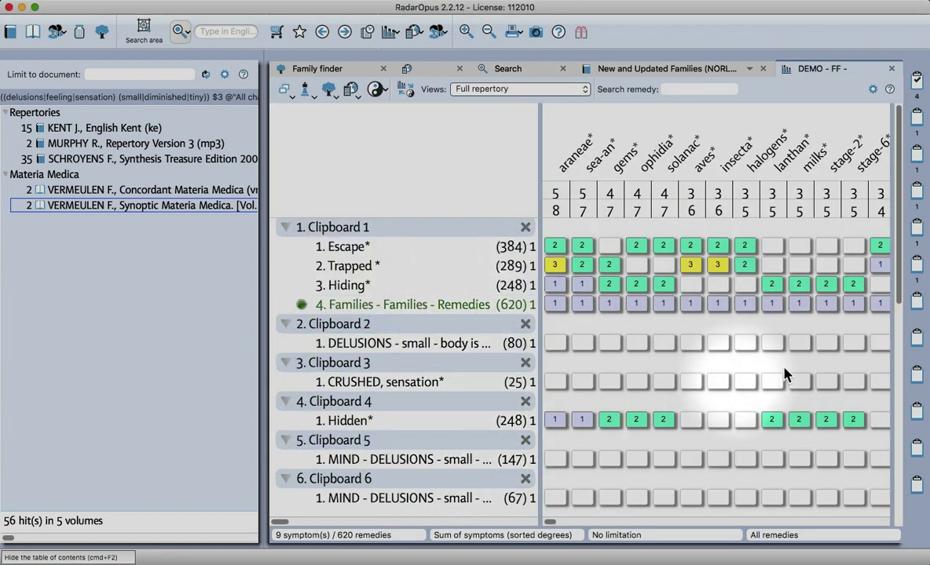
- Show only Clipboard 6 with its 67 remedies, hiding the table of contents and paging the grid
{"action": "left_click", "coordinate": [916, 267]}
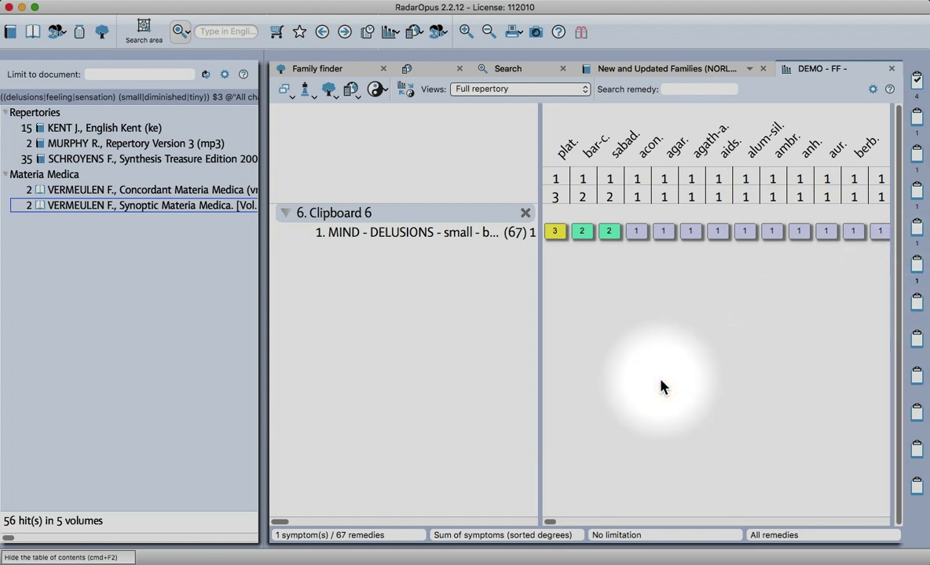
{"action": "key", "text": "super+F2"}
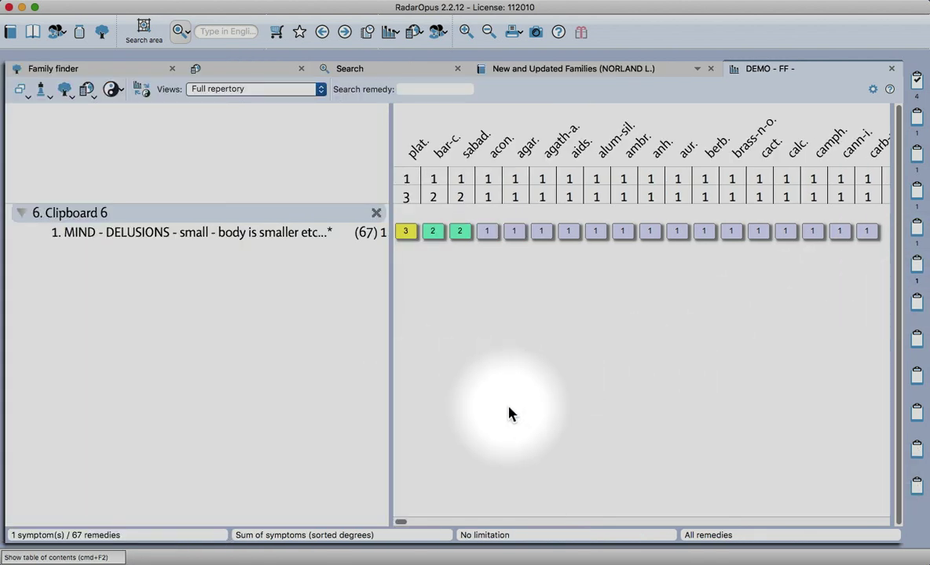
{"action": "left_click", "coordinate": [509, 412]}
{"action": "key", "text": "super+Right"}
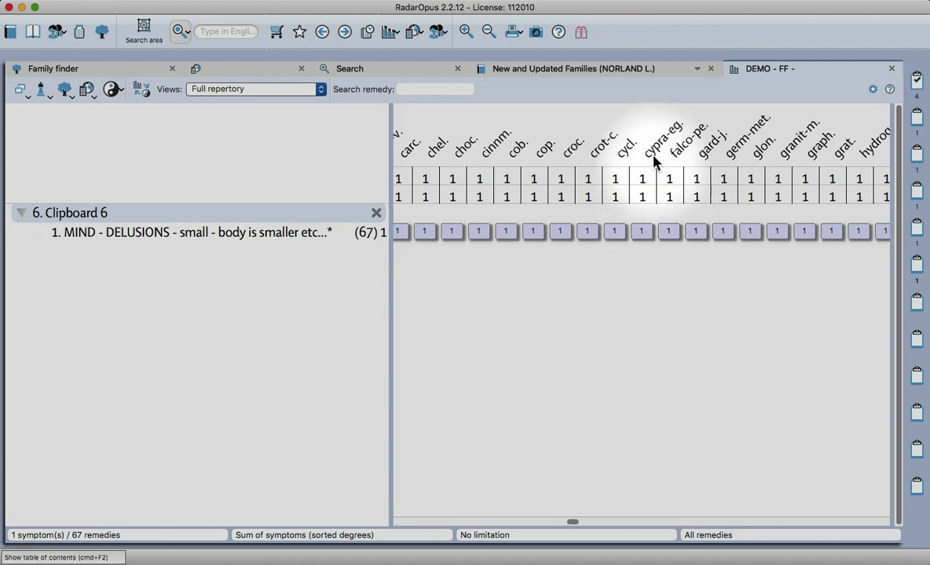
- Add the Cypraea eglantina remedy filter to the Mind-chapter query and rerun the search
{"action": "left_click", "coordinate": [404, 69]}
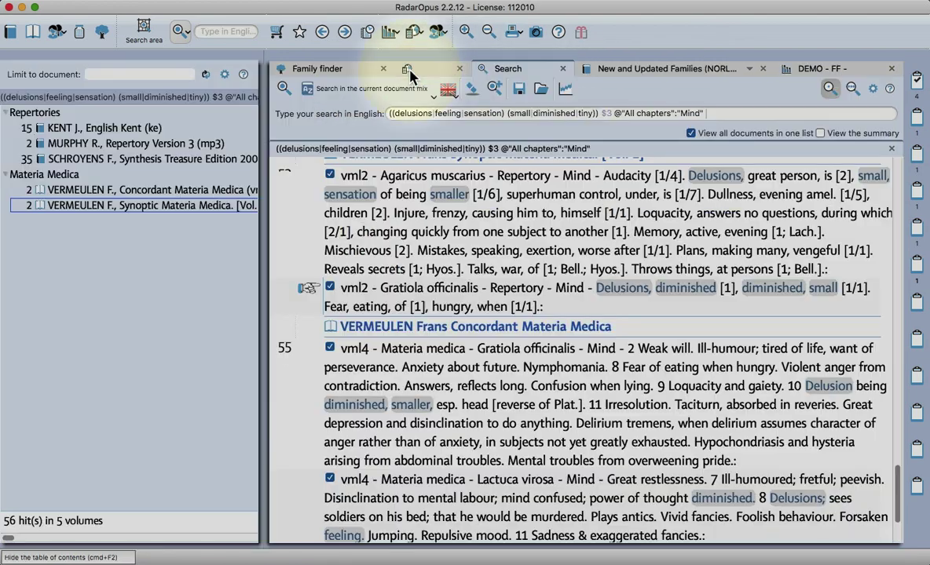
{"action": "left_click", "coordinate": [721, 115]}
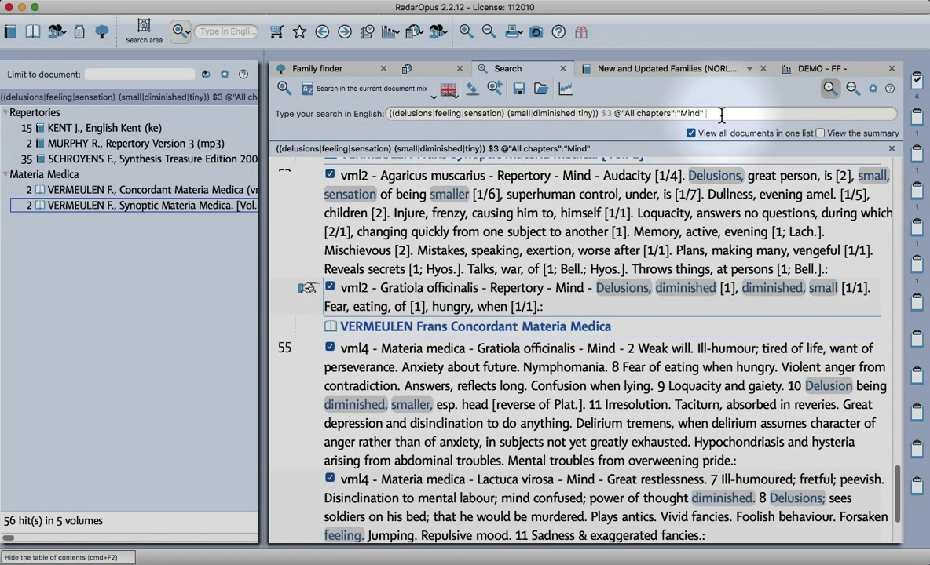
{"action": "type", "text": "cypra"}
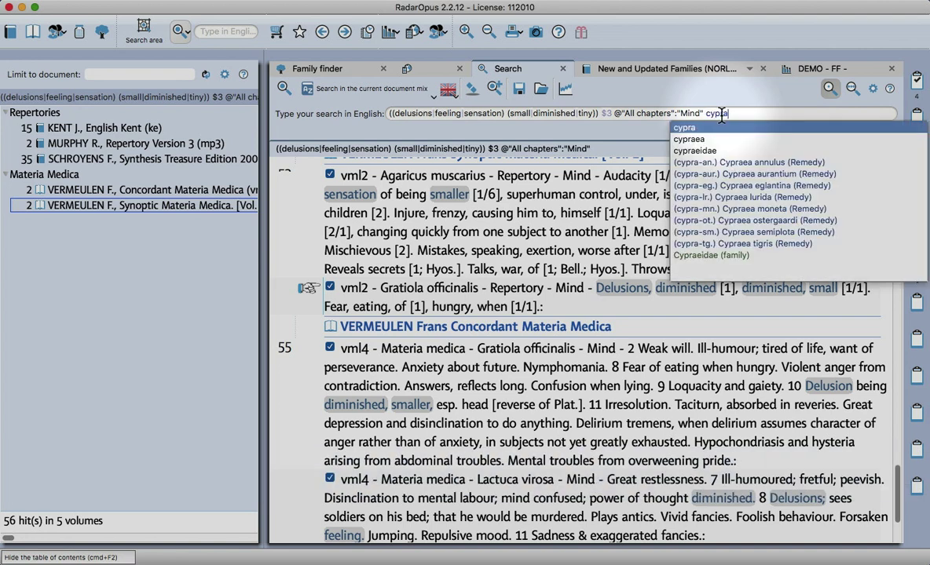
{"action": "key", "text": "Down"}
{"action": "key", "text": "Down"}
{"action": "key", "text": "Down"}
{"action": "key", "text": "Down"}
{"action": "key", "text": "Down"}
{"action": "key", "text": "Return"}
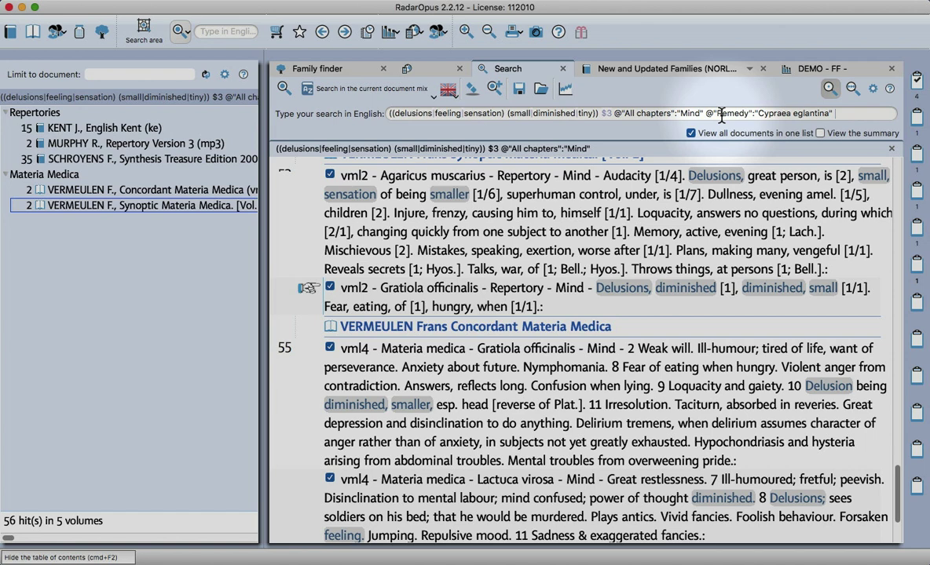
{"action": "key", "text": "Return"}
- Expand the DELUSIONS - diminished - shrunken, parts are rubric to list its other remedies
{"action": "key", "text": "super+F2"}
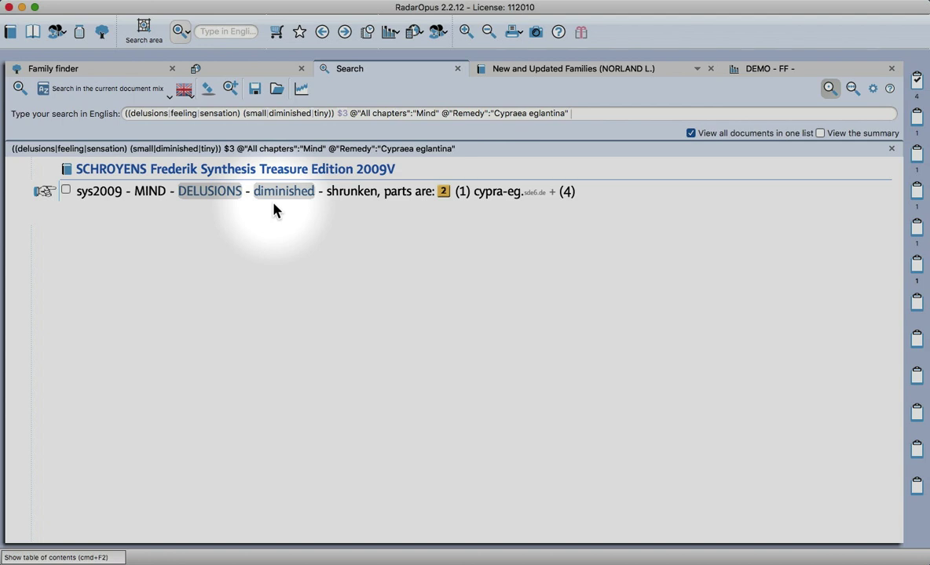
{"action": "left_click", "coordinate": [554, 194]}
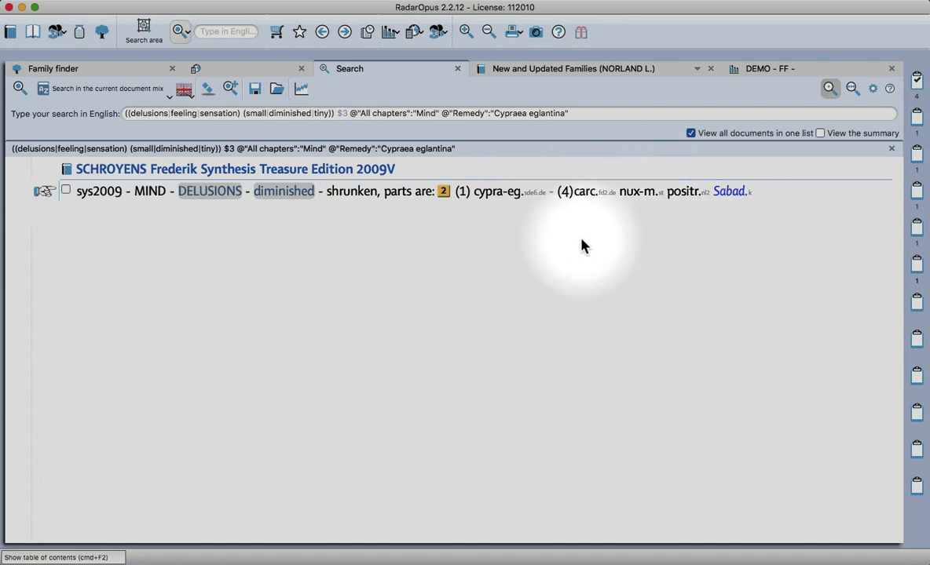
{"action": "key", "text": "super+equal"}
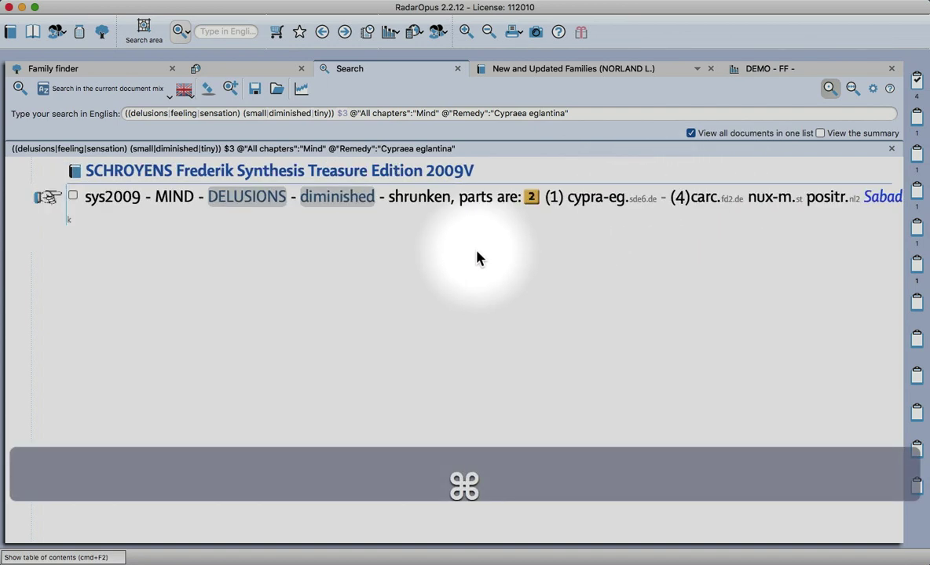
{"action": "key", "text": "super+minus"}
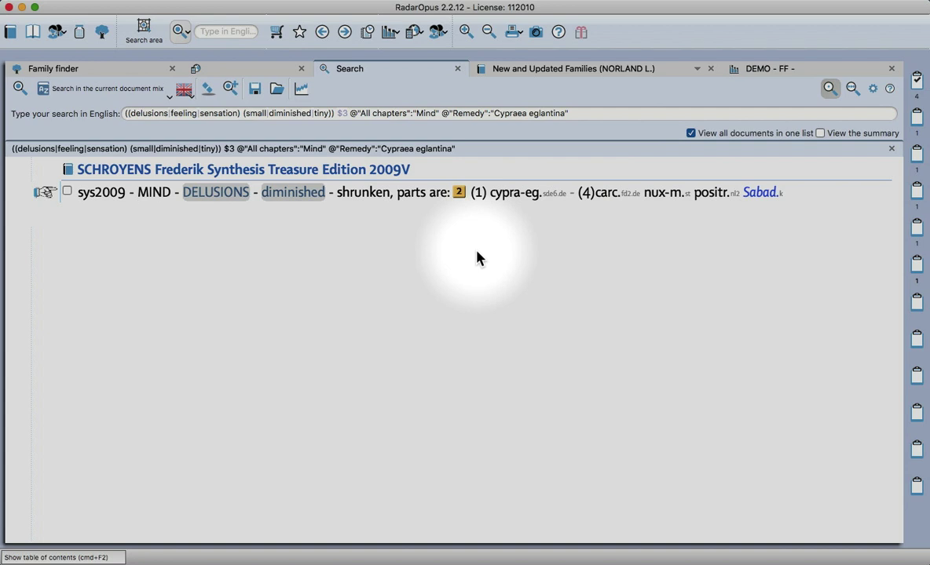